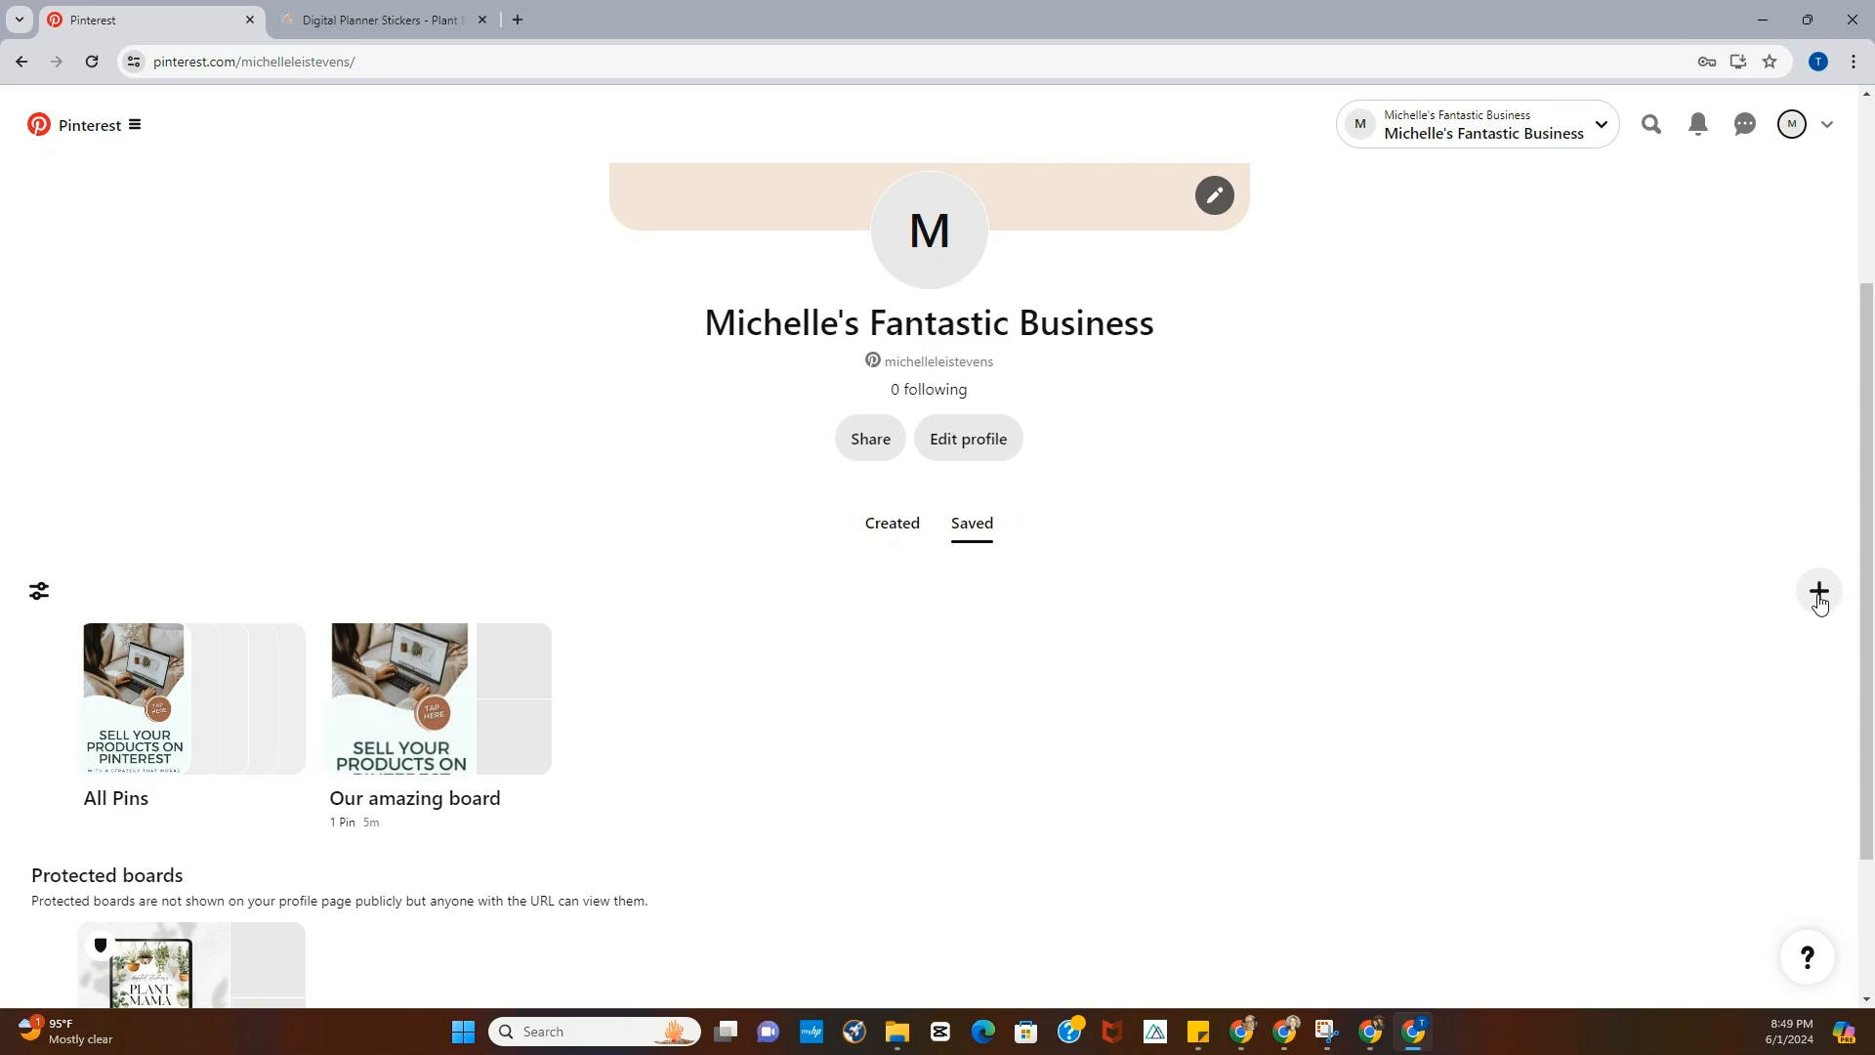
- Create a new public board named "Other random stuff" and skip adding suggested Pins
left_click(1817, 591)
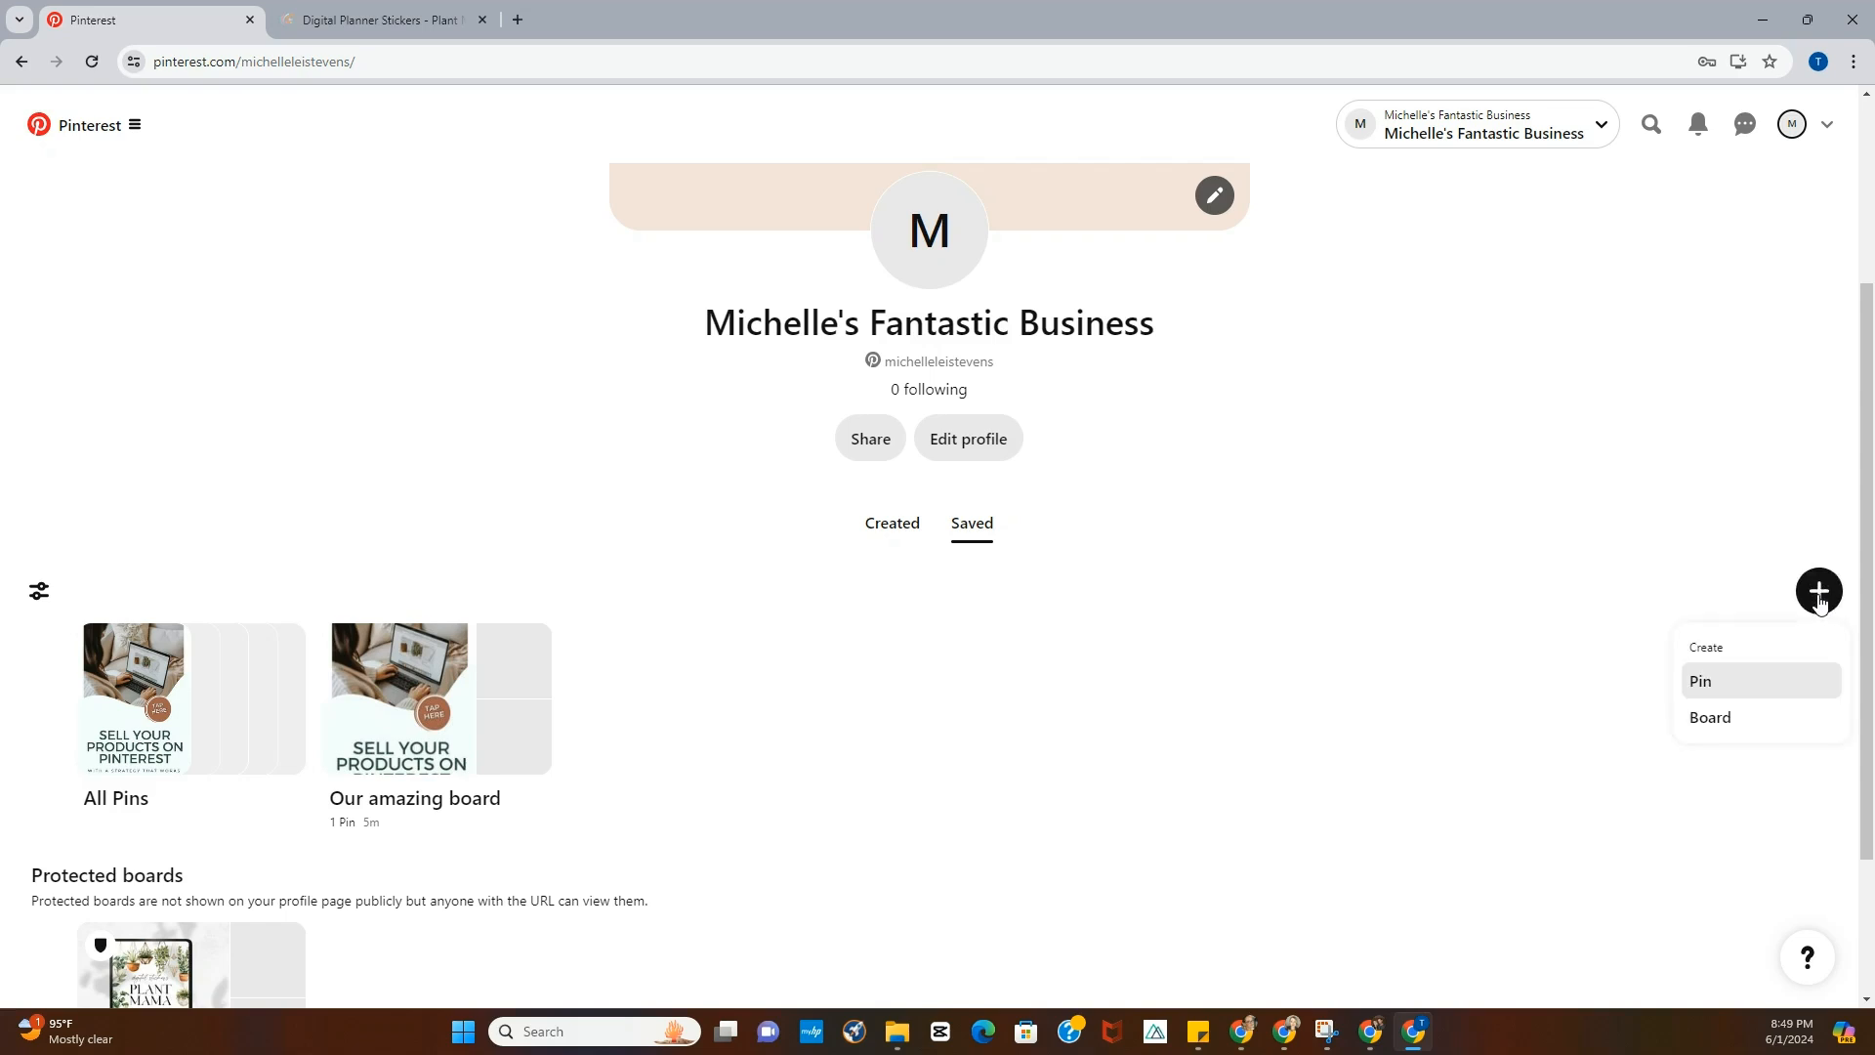
left_click(1736, 726)
left_click(734, 478)
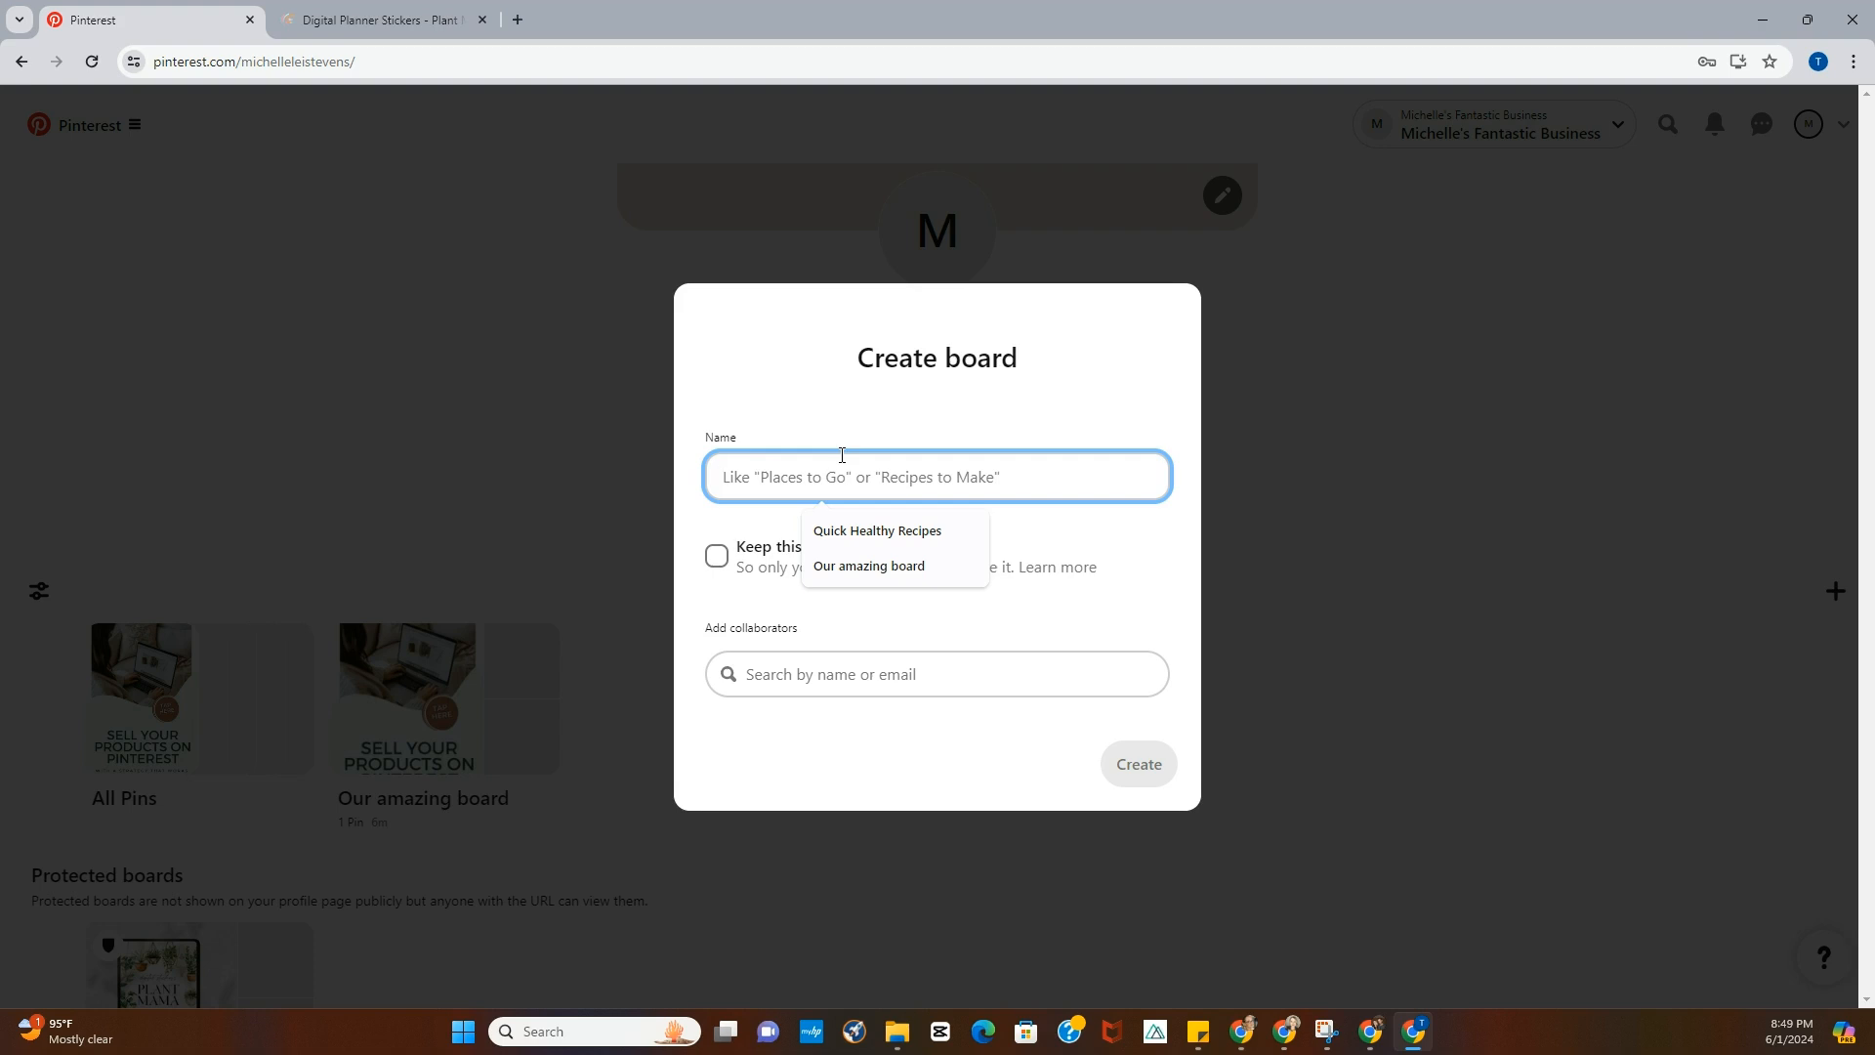
type("Other random ")
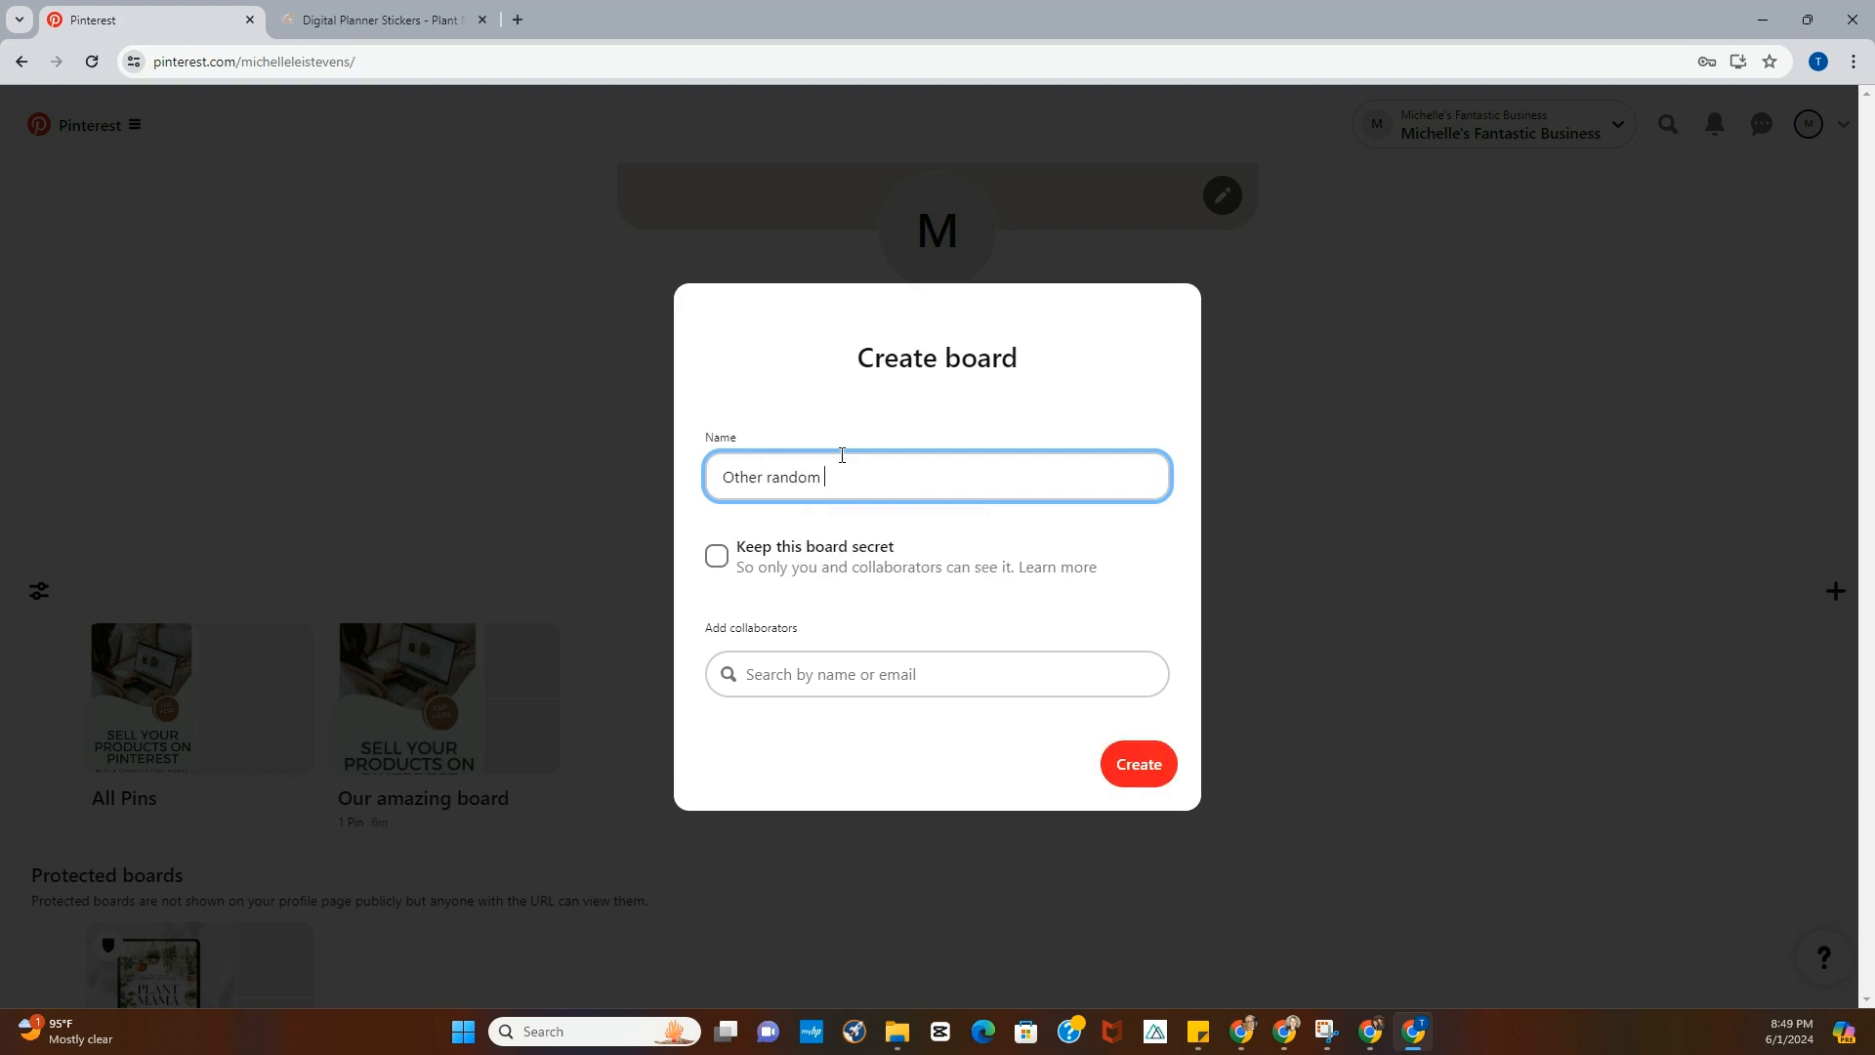
type("stuff")
left_click(924, 535)
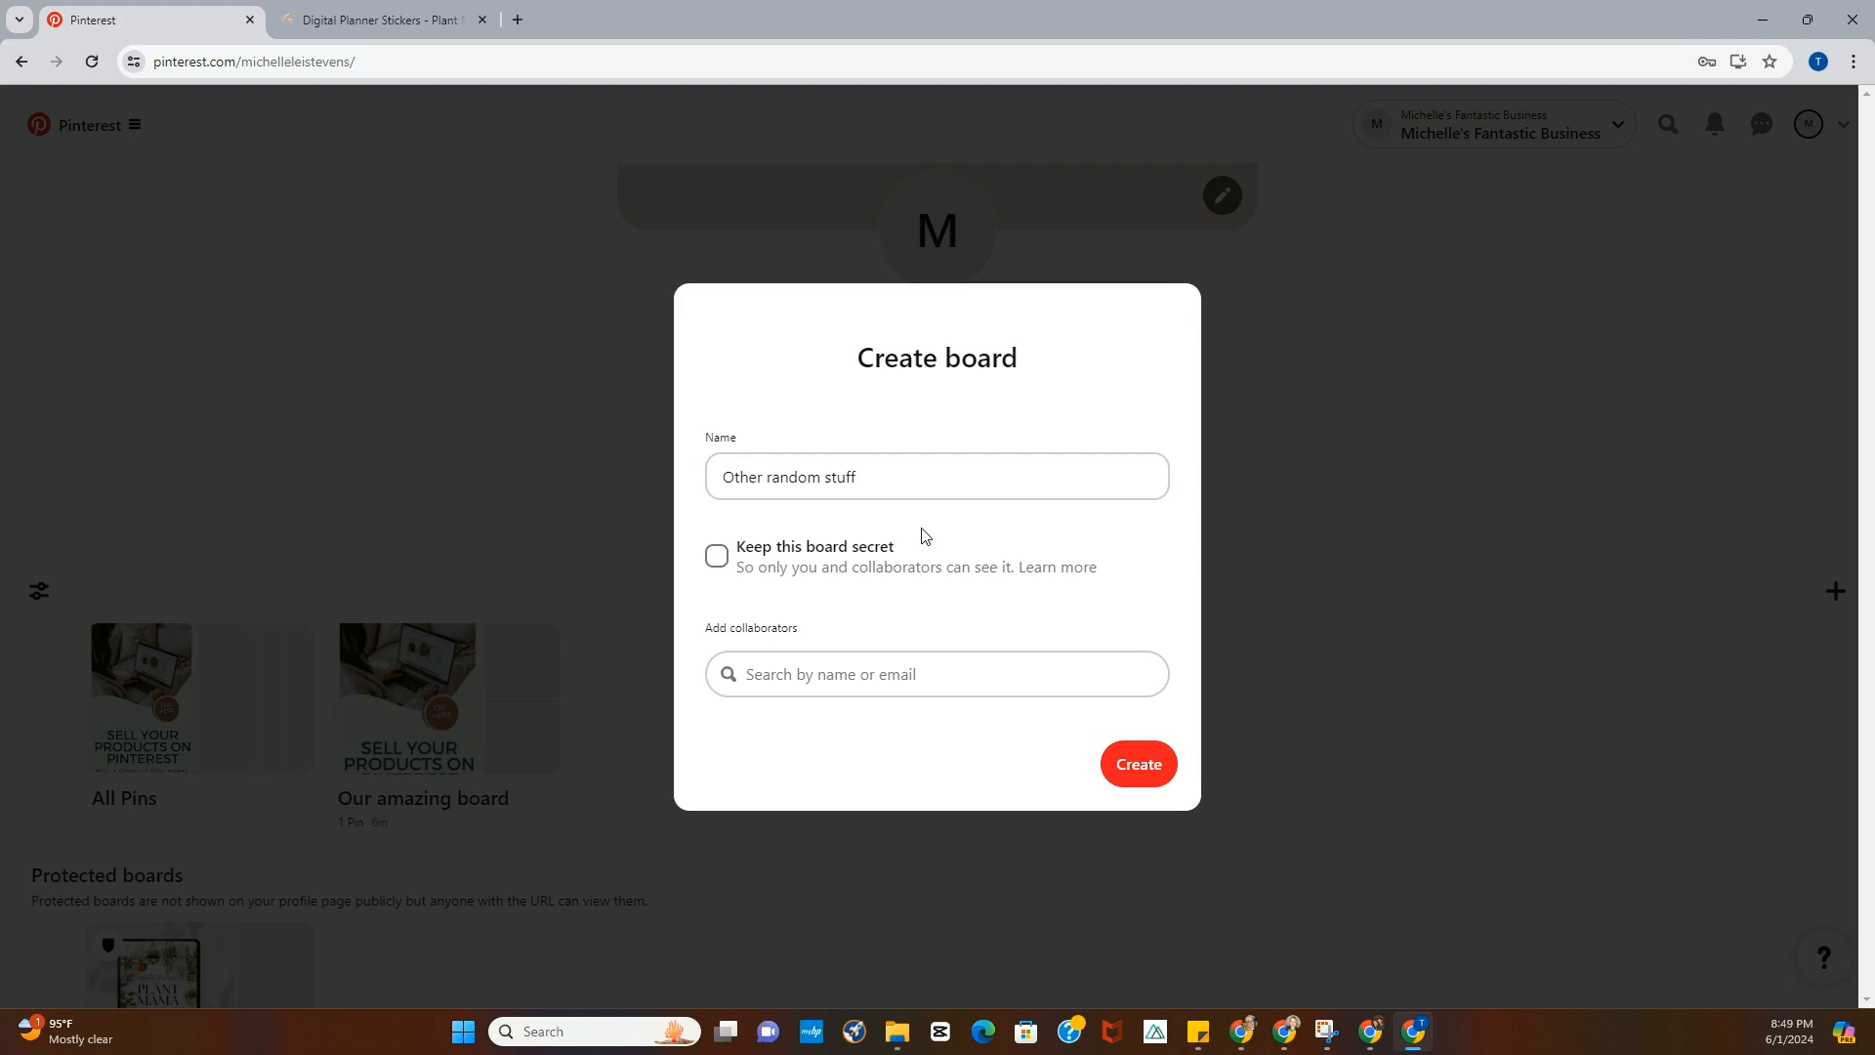
left_click(1133, 754)
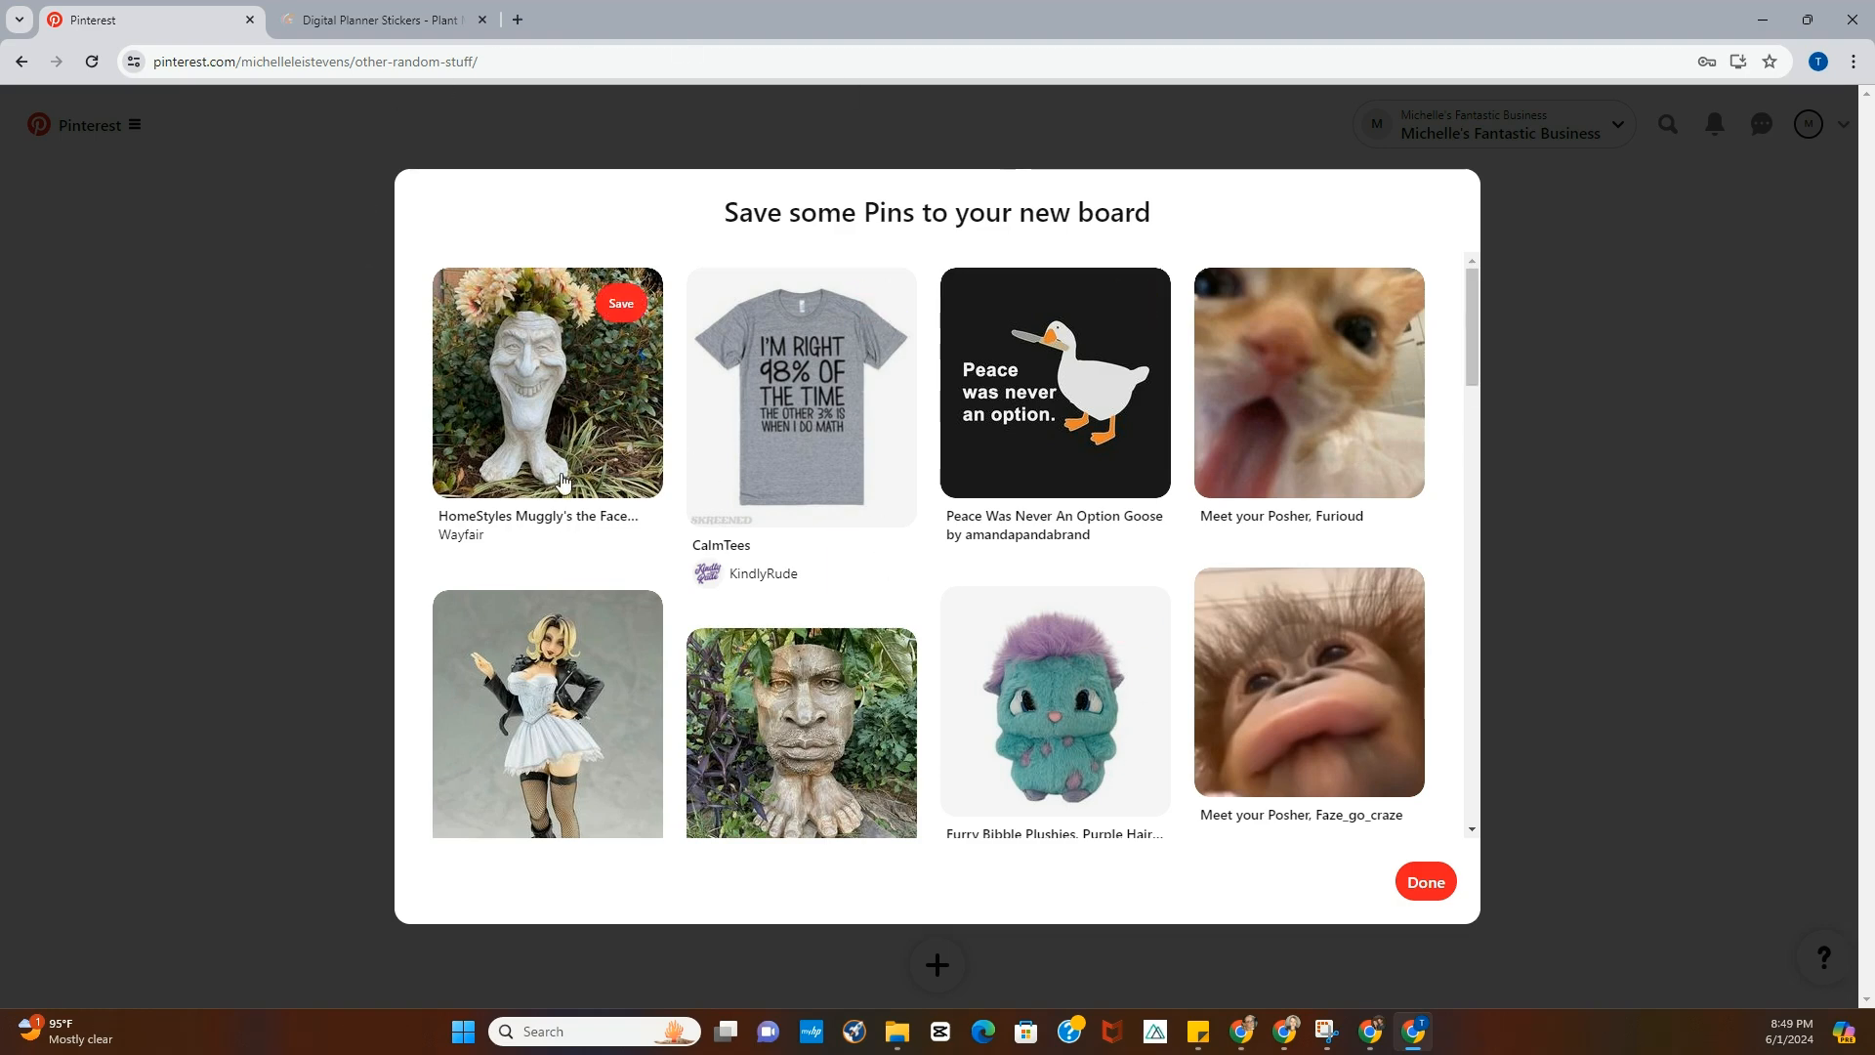
left_click(1425, 882)
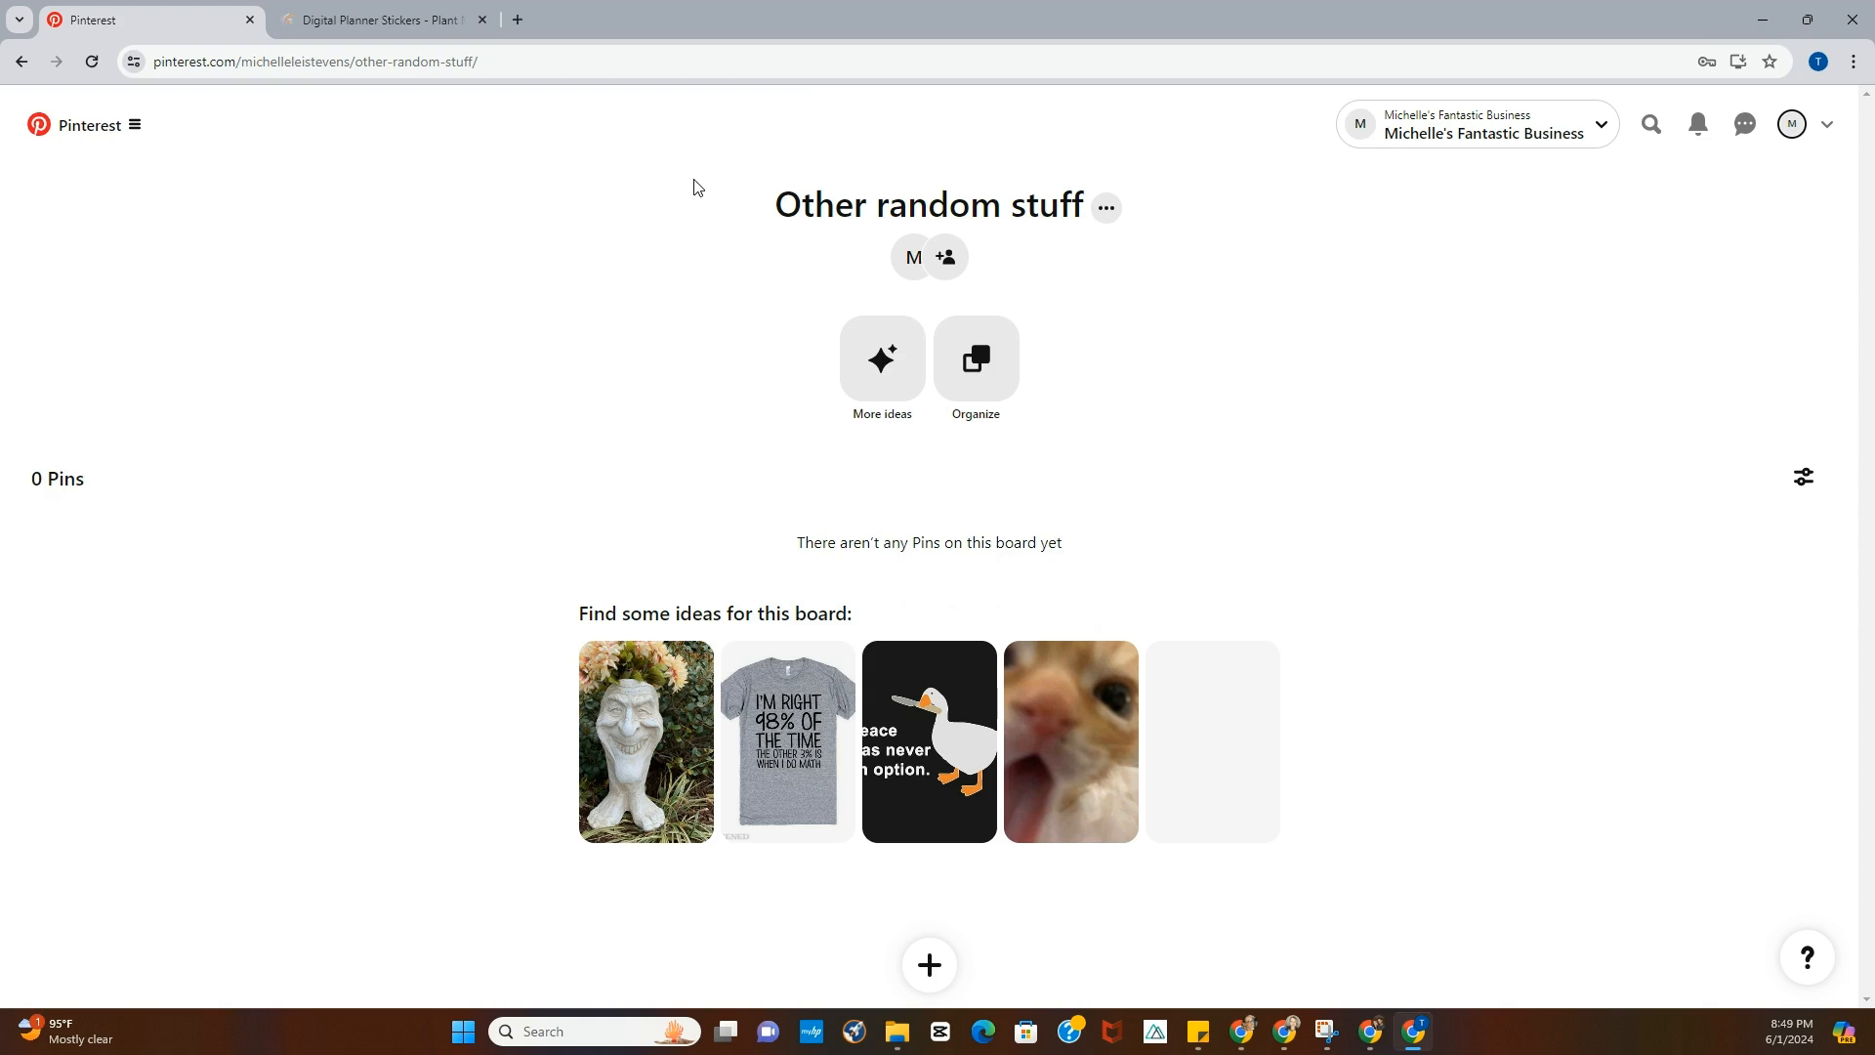
- From the profile, start a new Pin and upload the "Your Great Board" image into it
left_click(1793, 133)
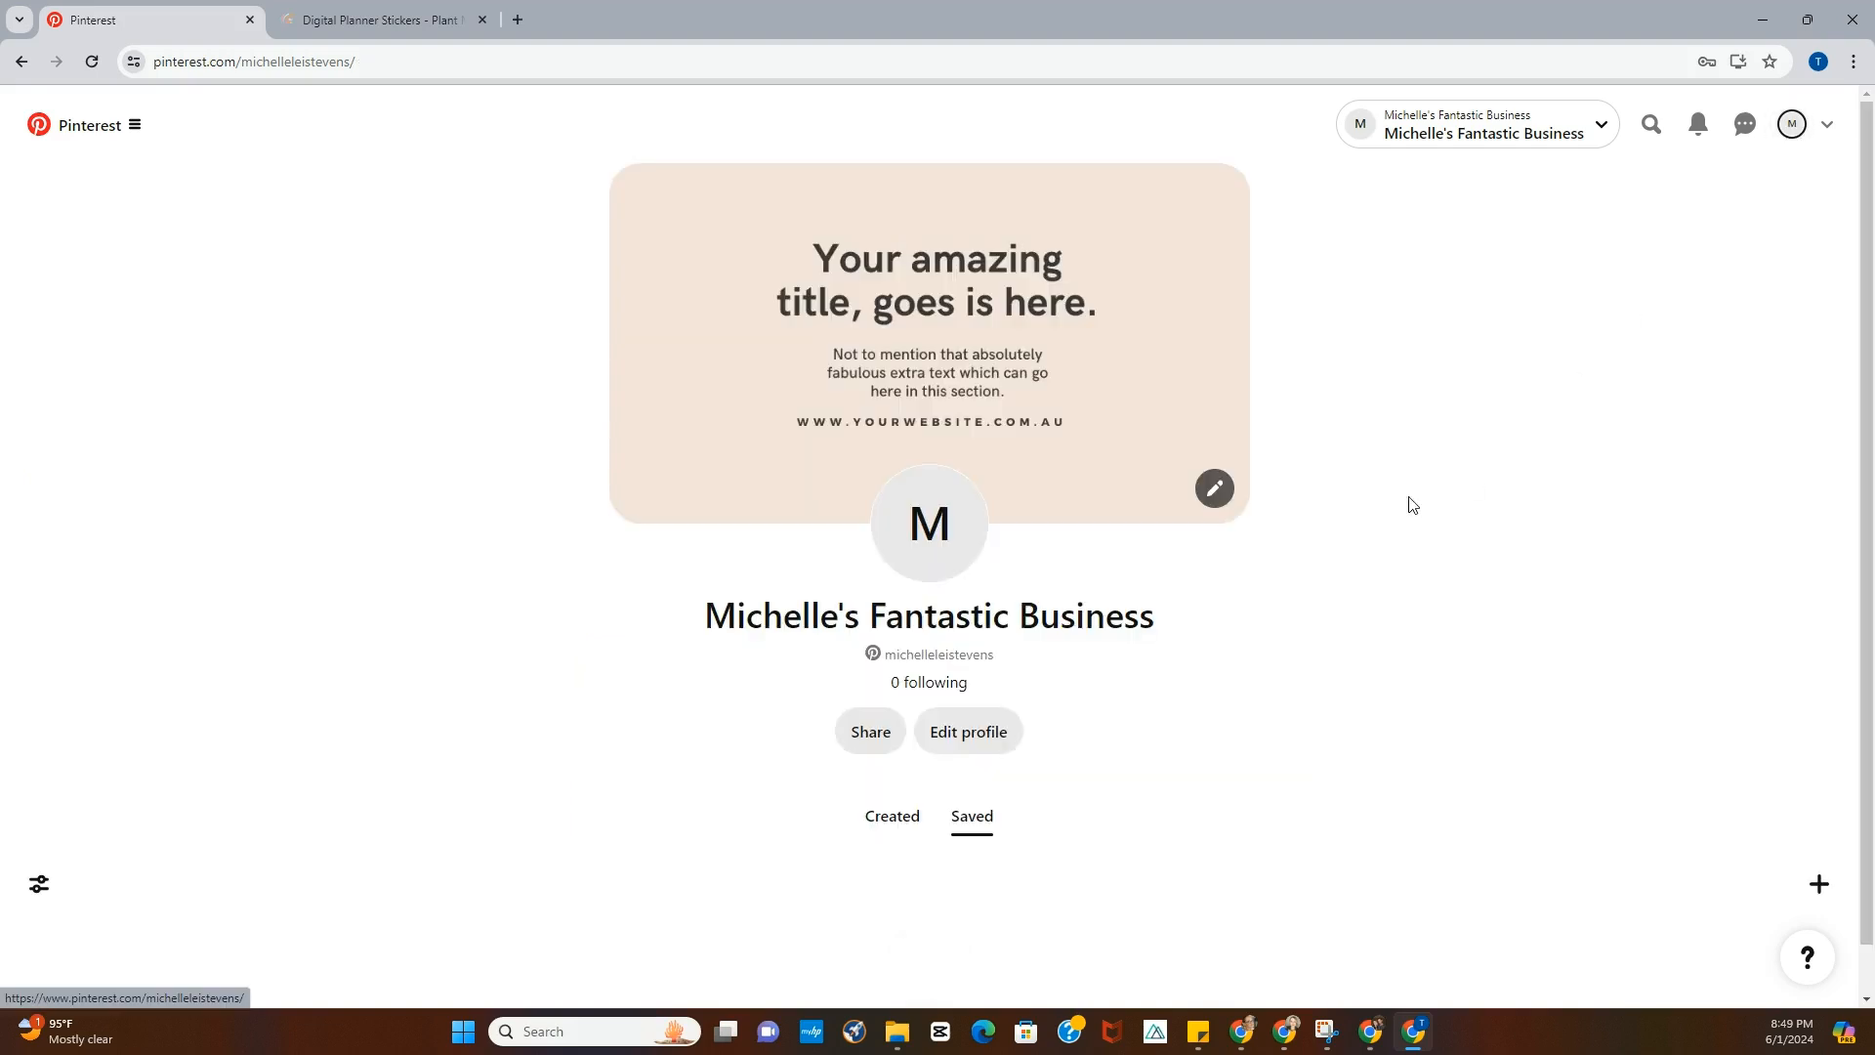
scroll(1192, 670, "down", 3)
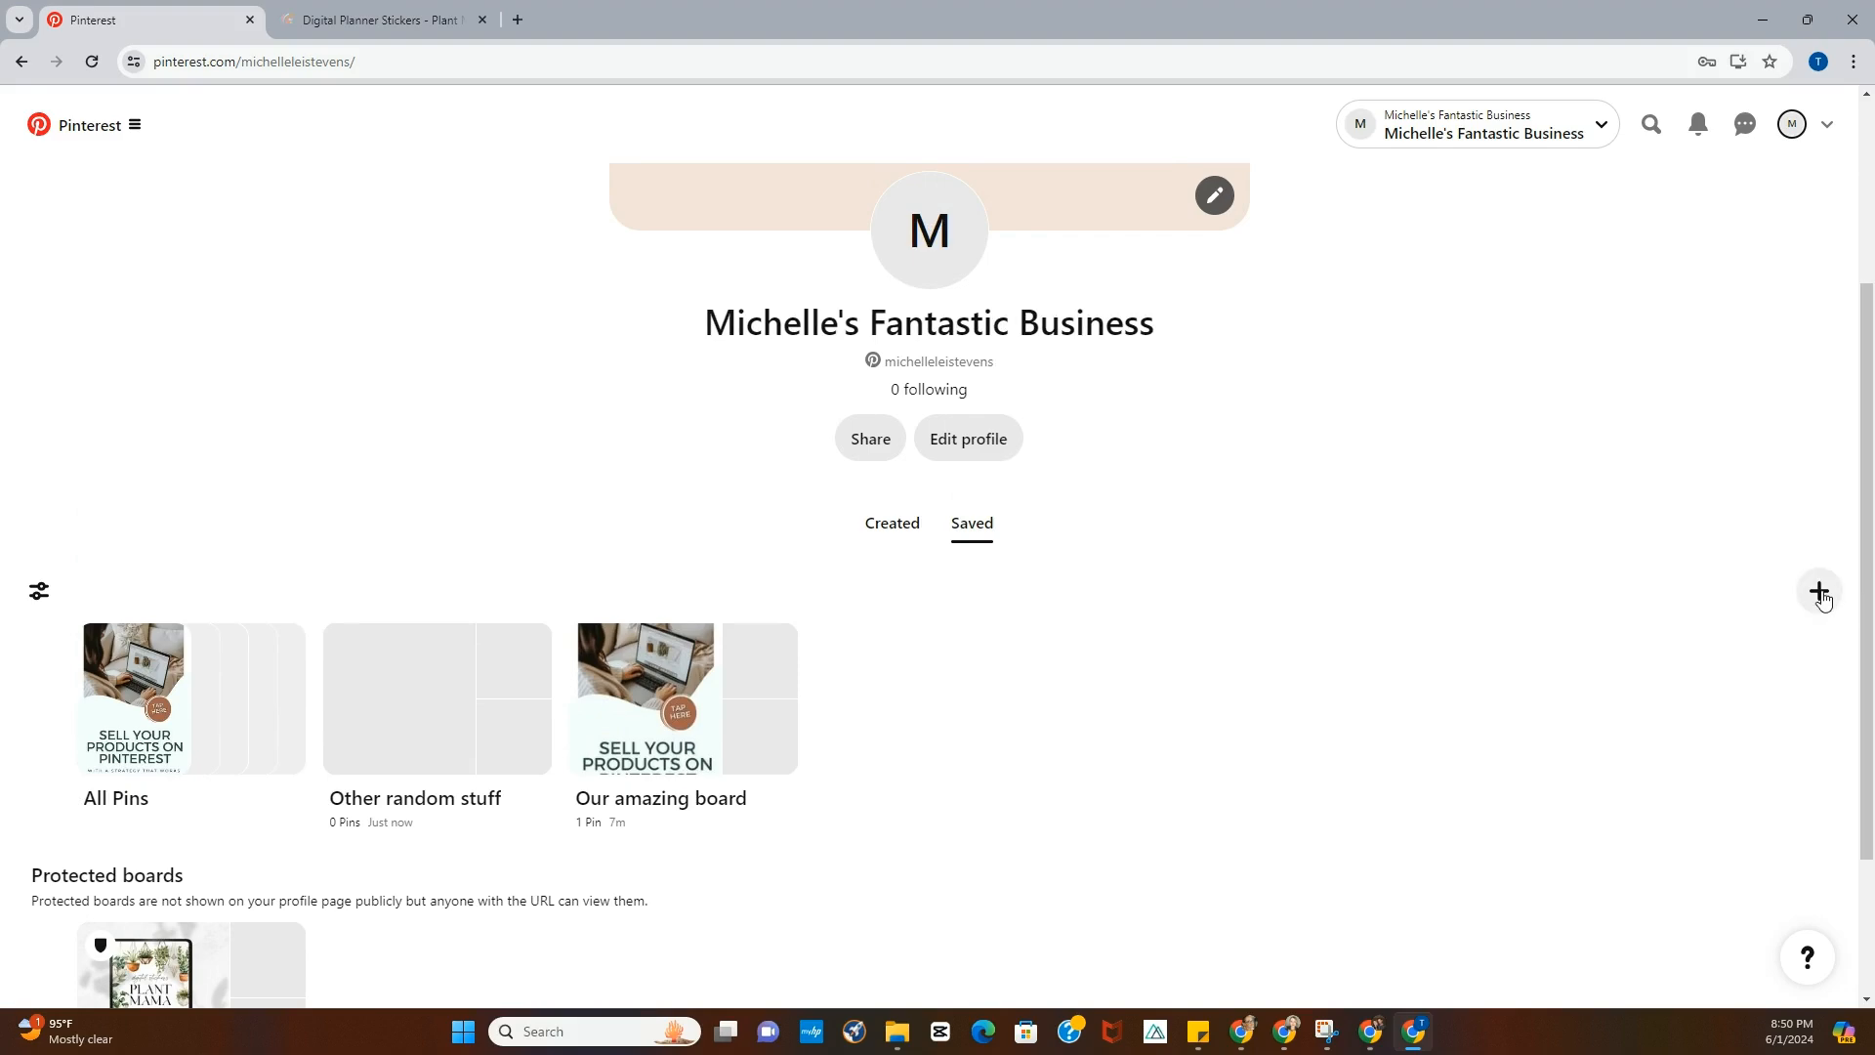
left_click(1822, 598)
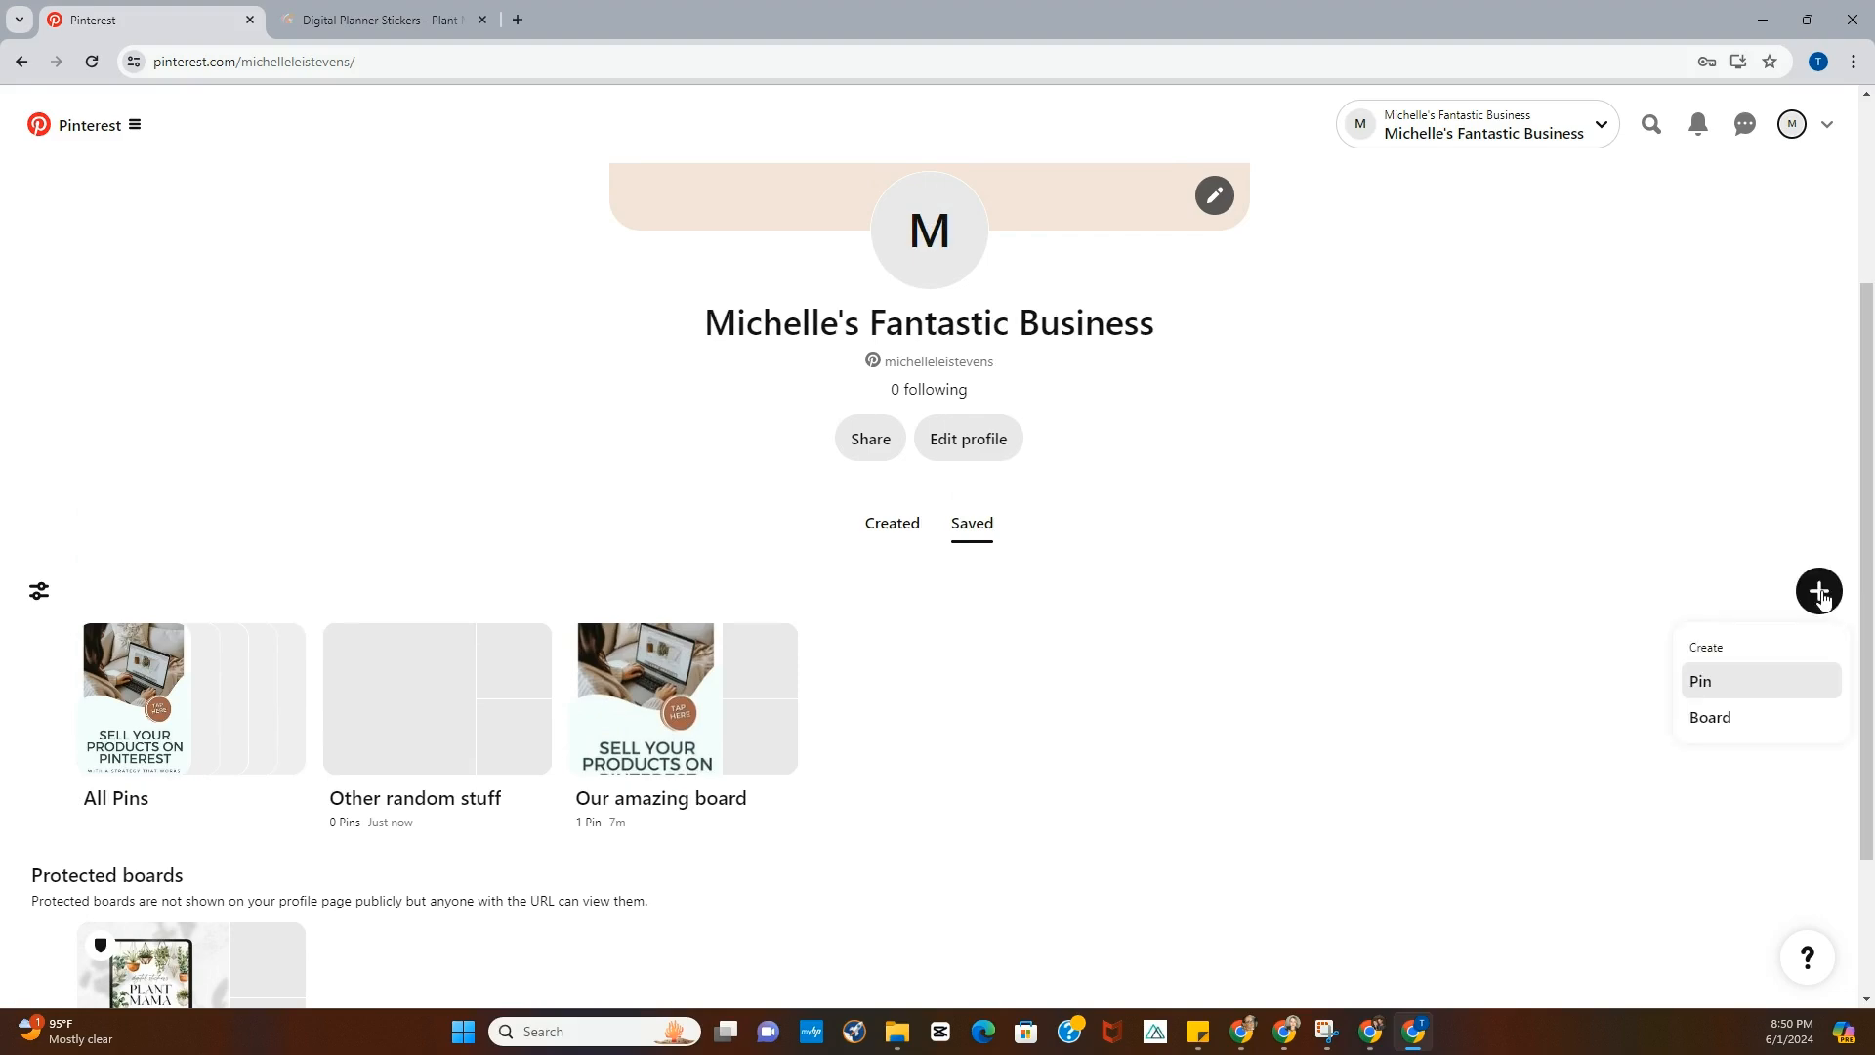
left_click(1704, 682)
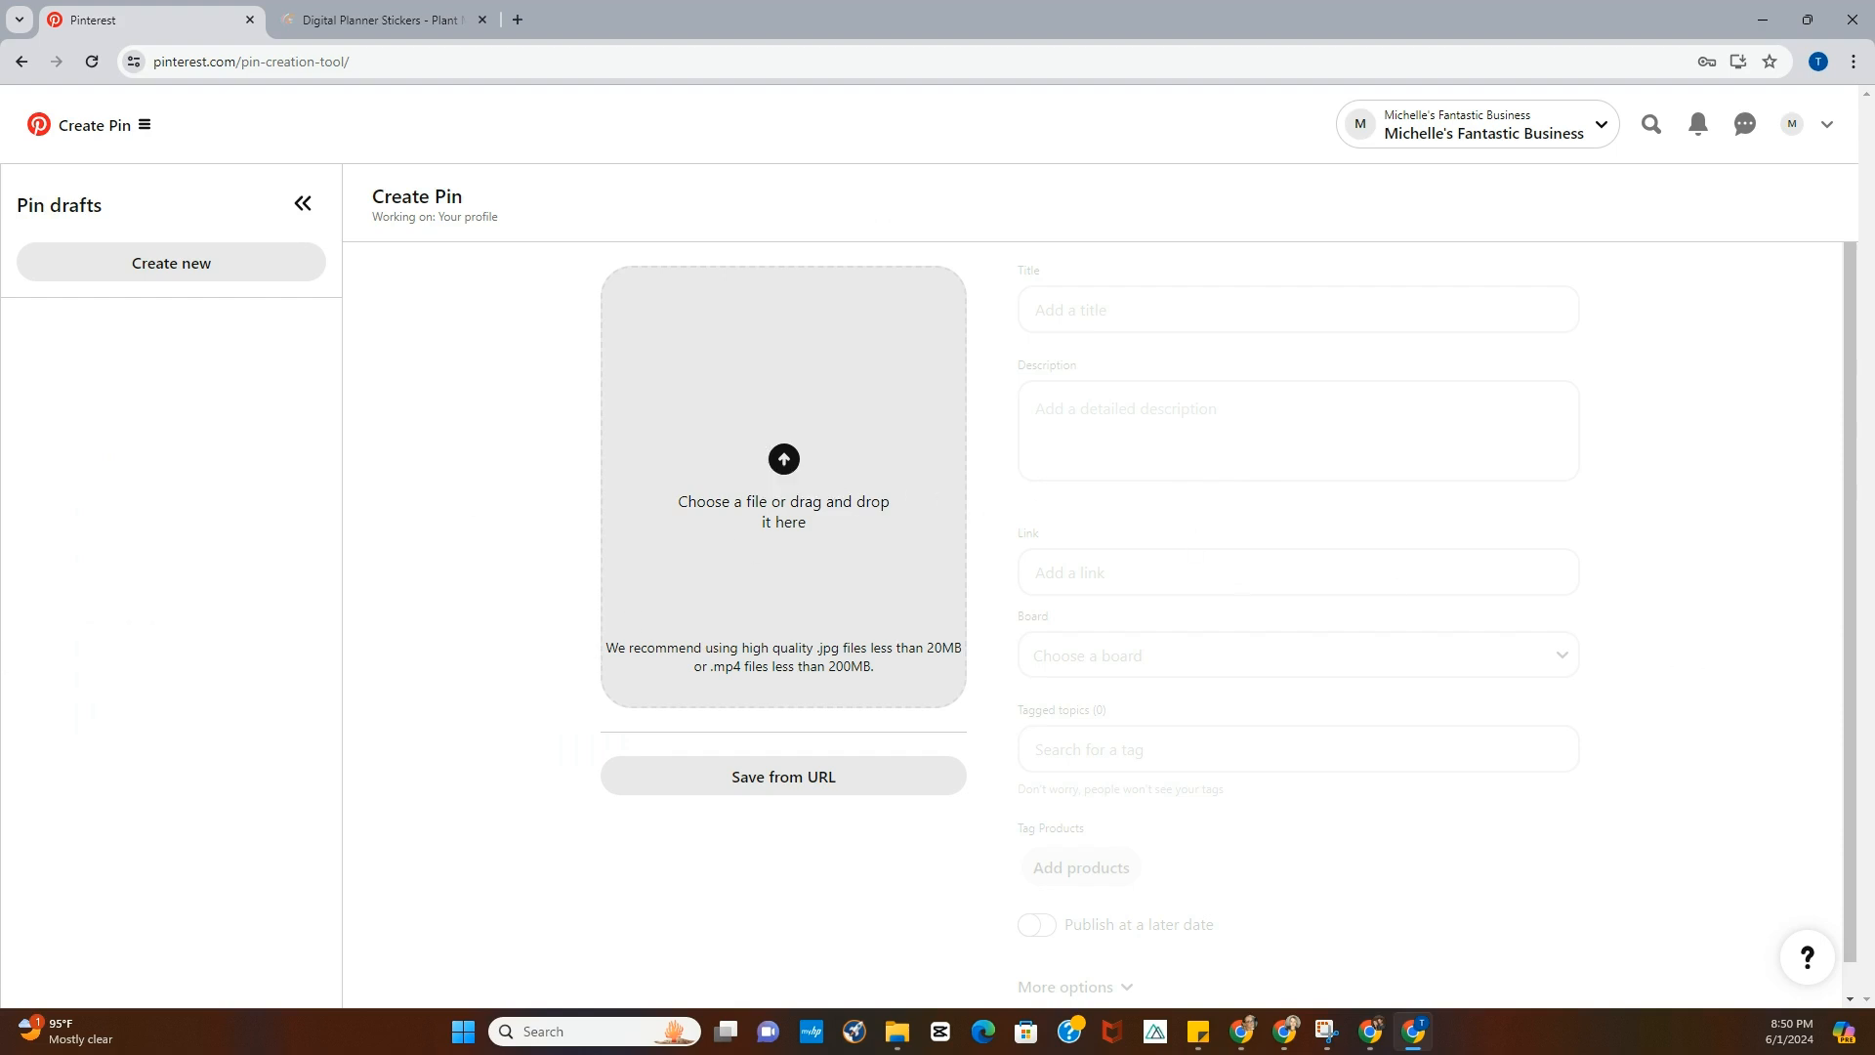
left_click_drag(1874, 532, 742, 523)
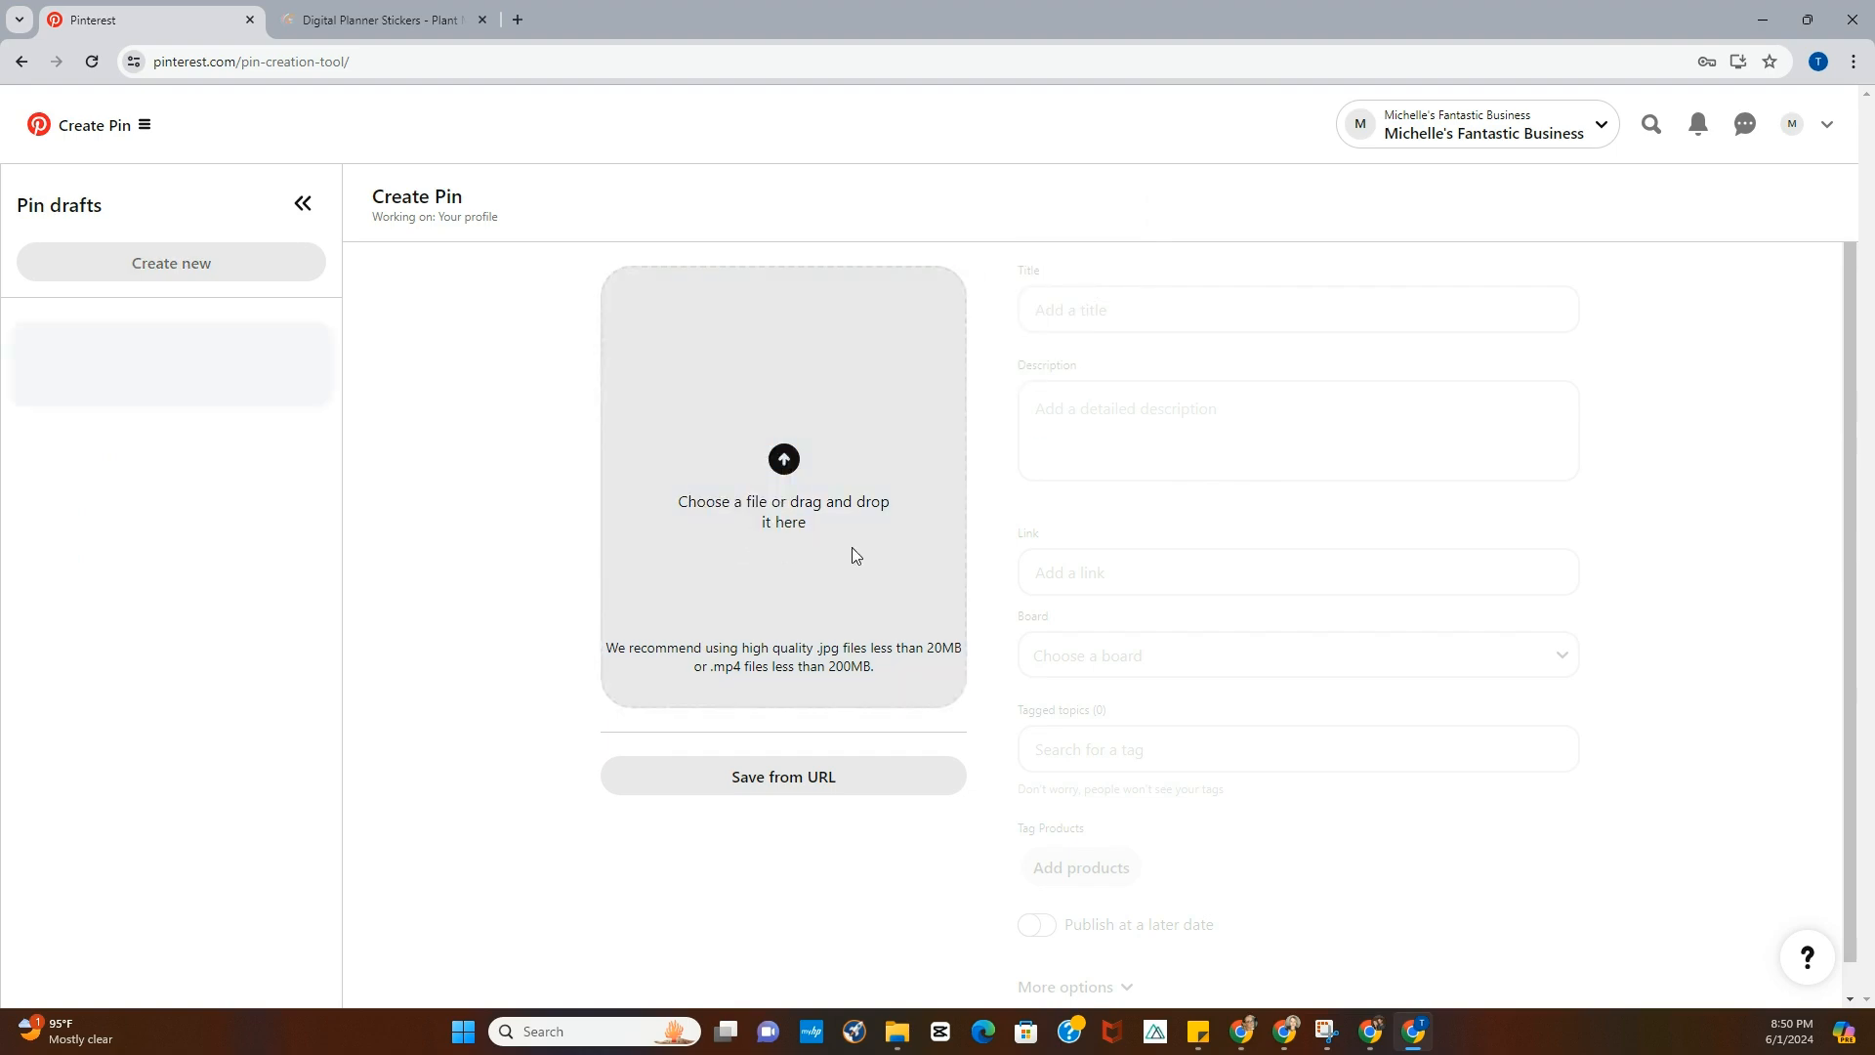
- Title the Pin "Other Random Stuff"
left_click(1134, 312)
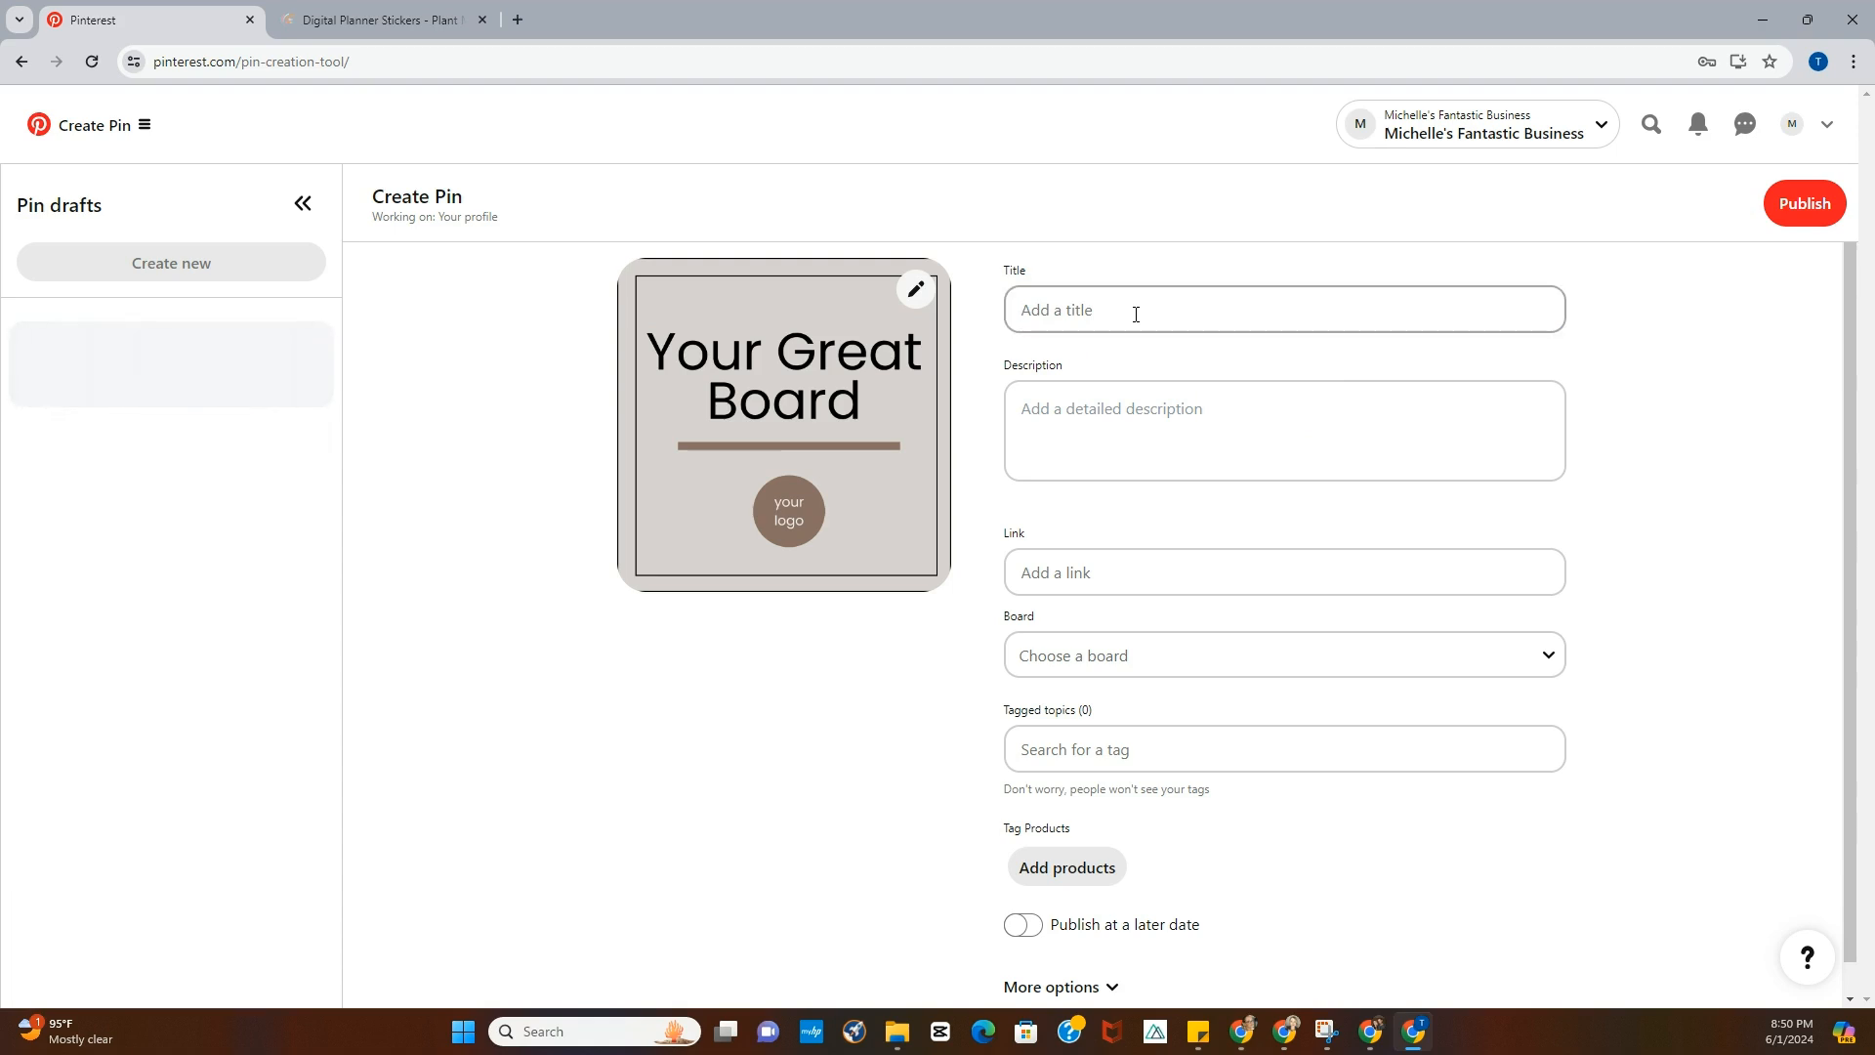
left_click(1134, 314)
type("Oth")
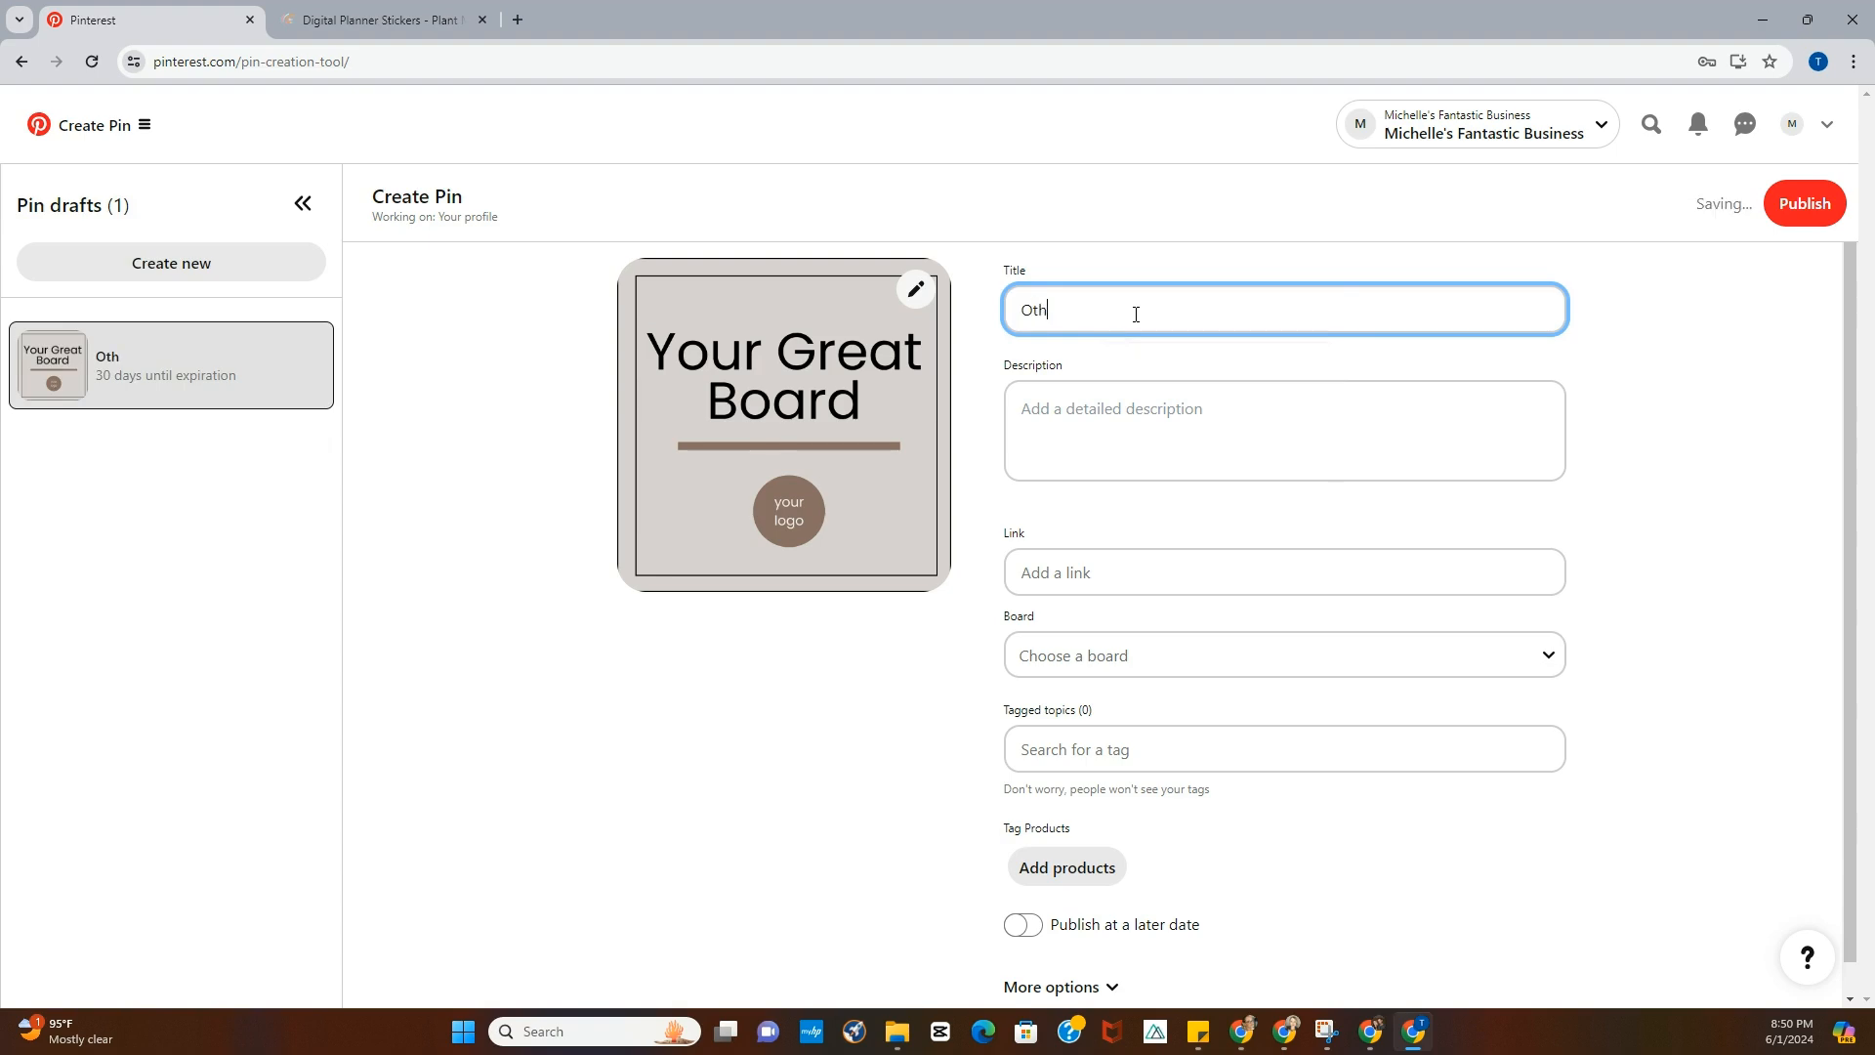
type("er Random Stuff")
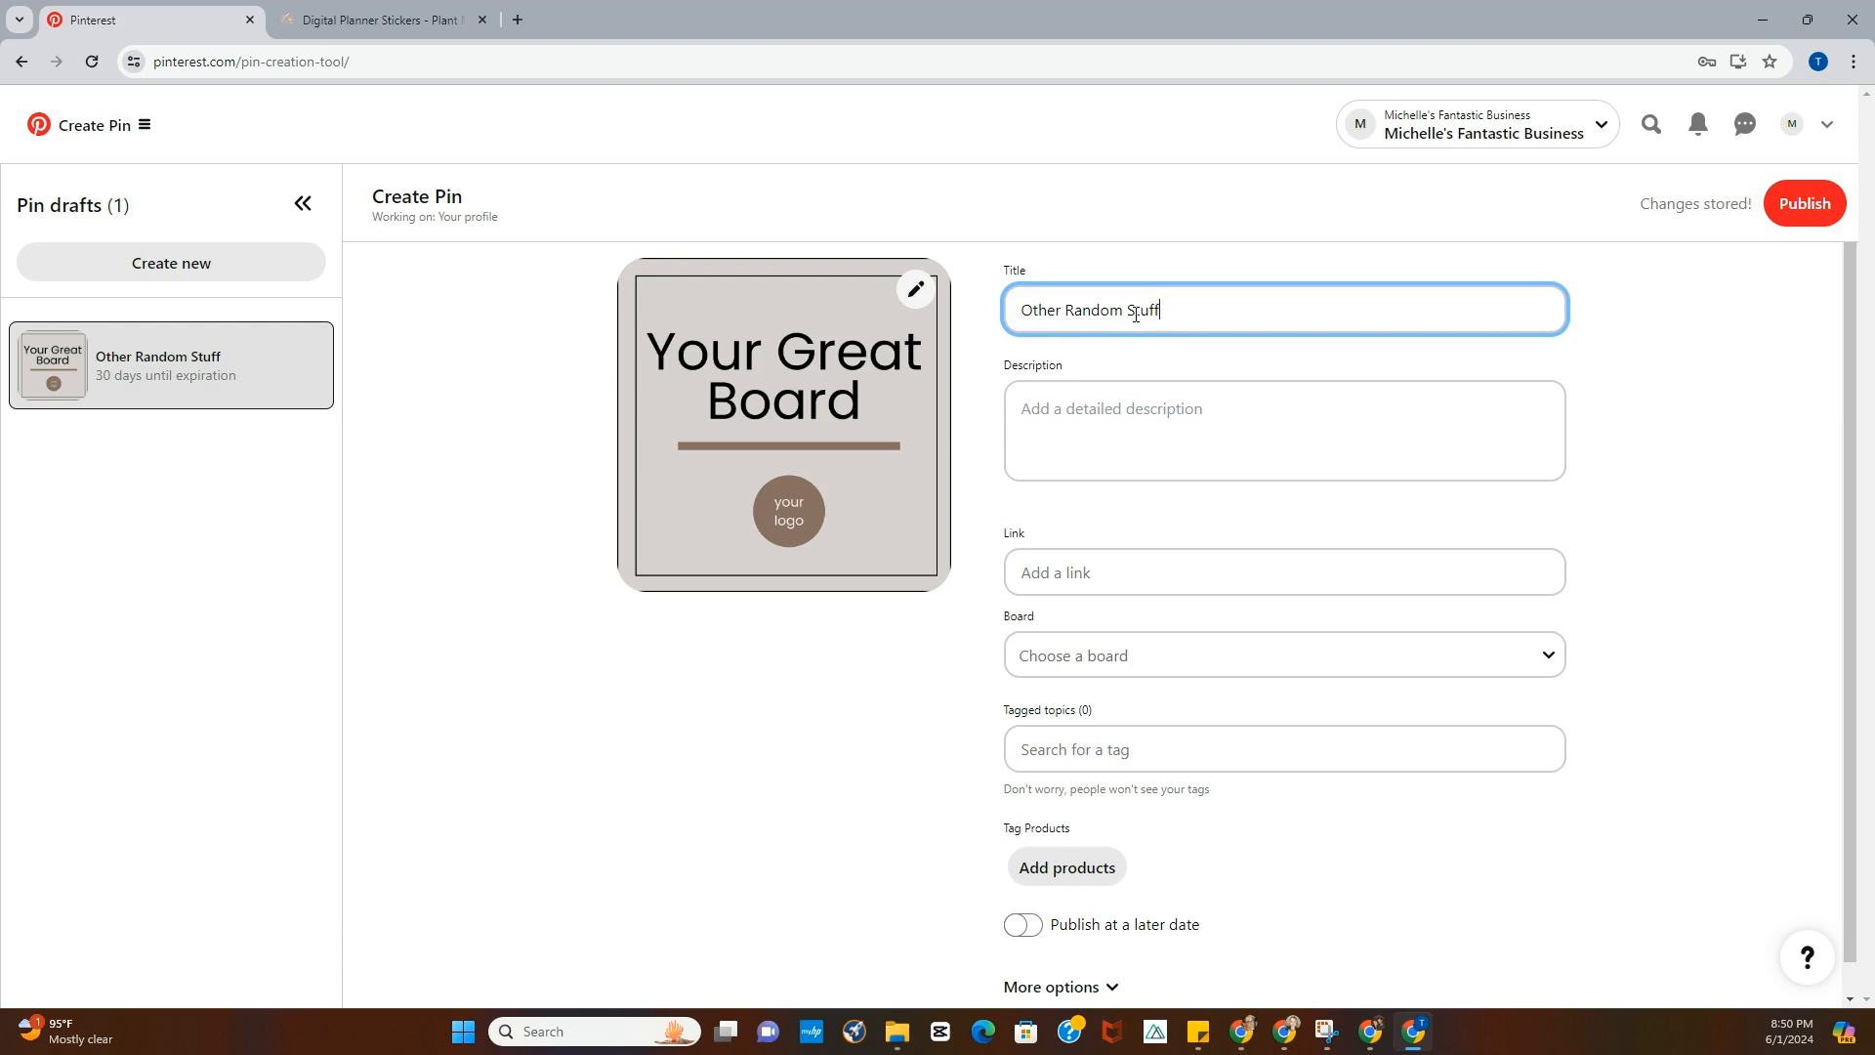
left_click(1118, 408)
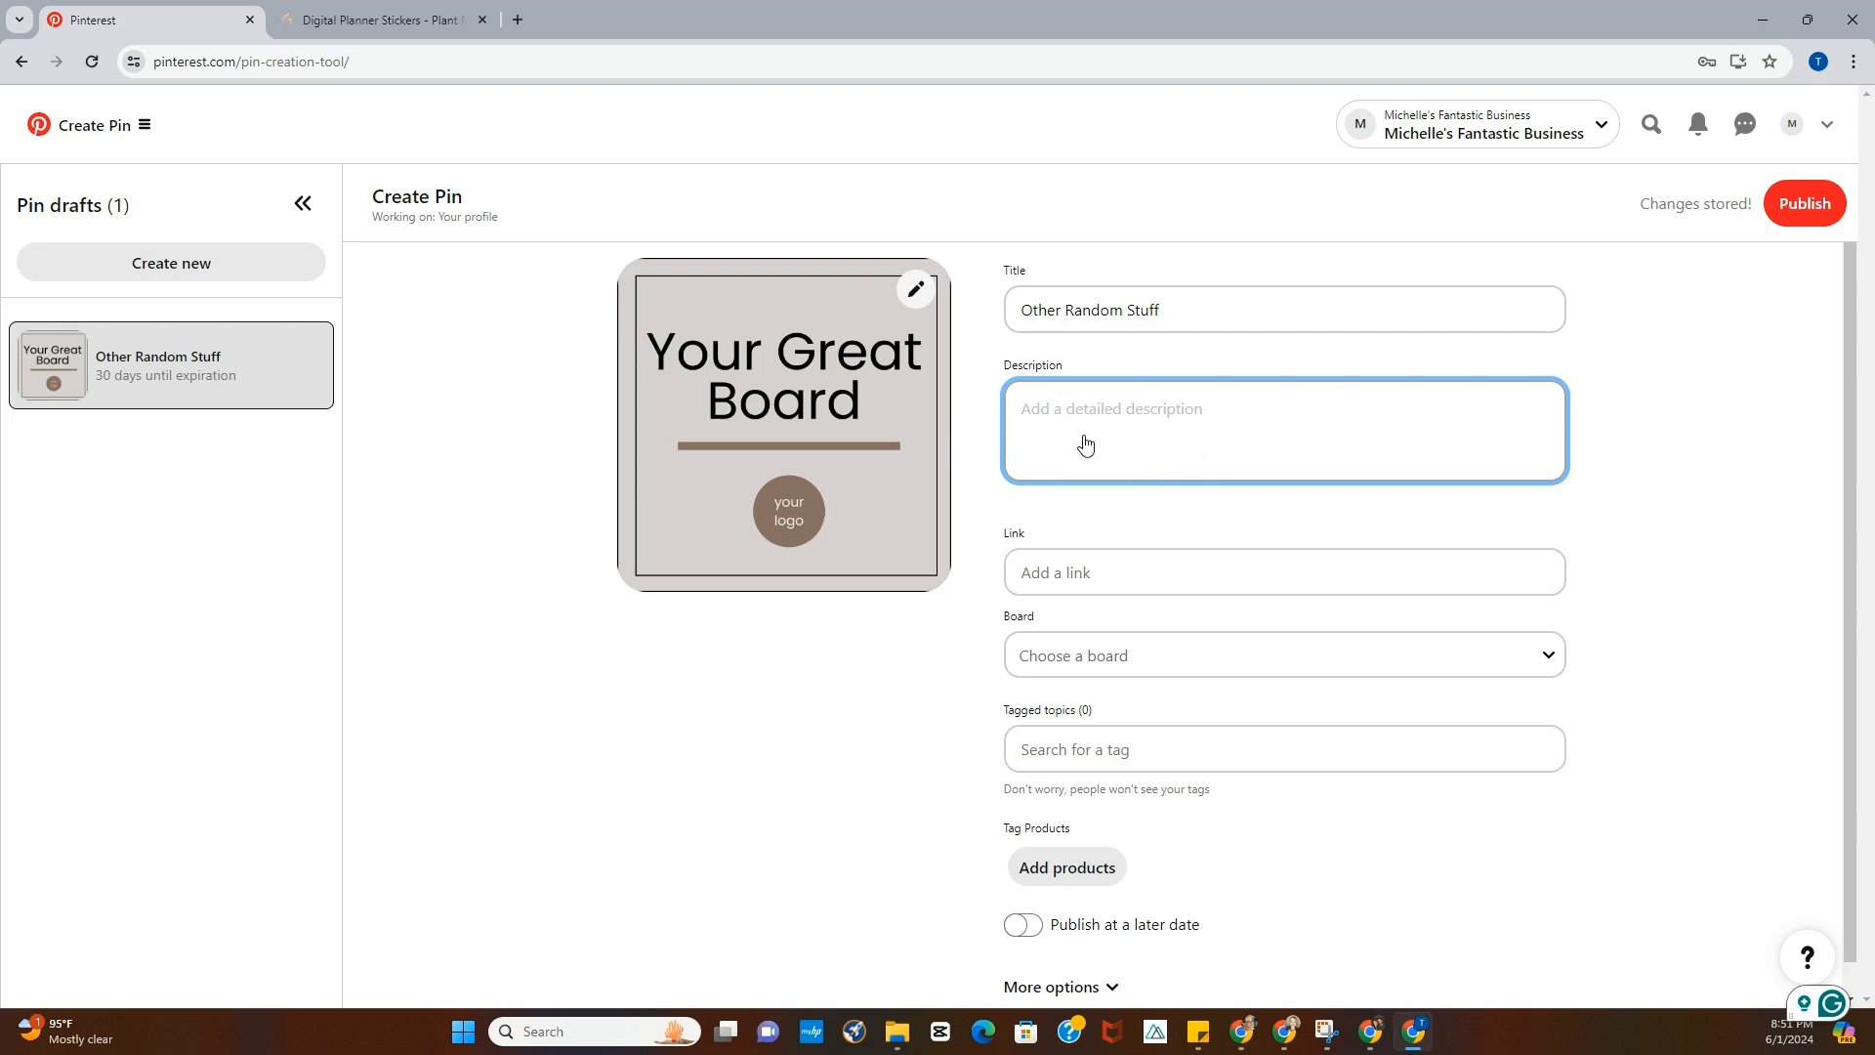
scroll(1082, 441, "down", 1)
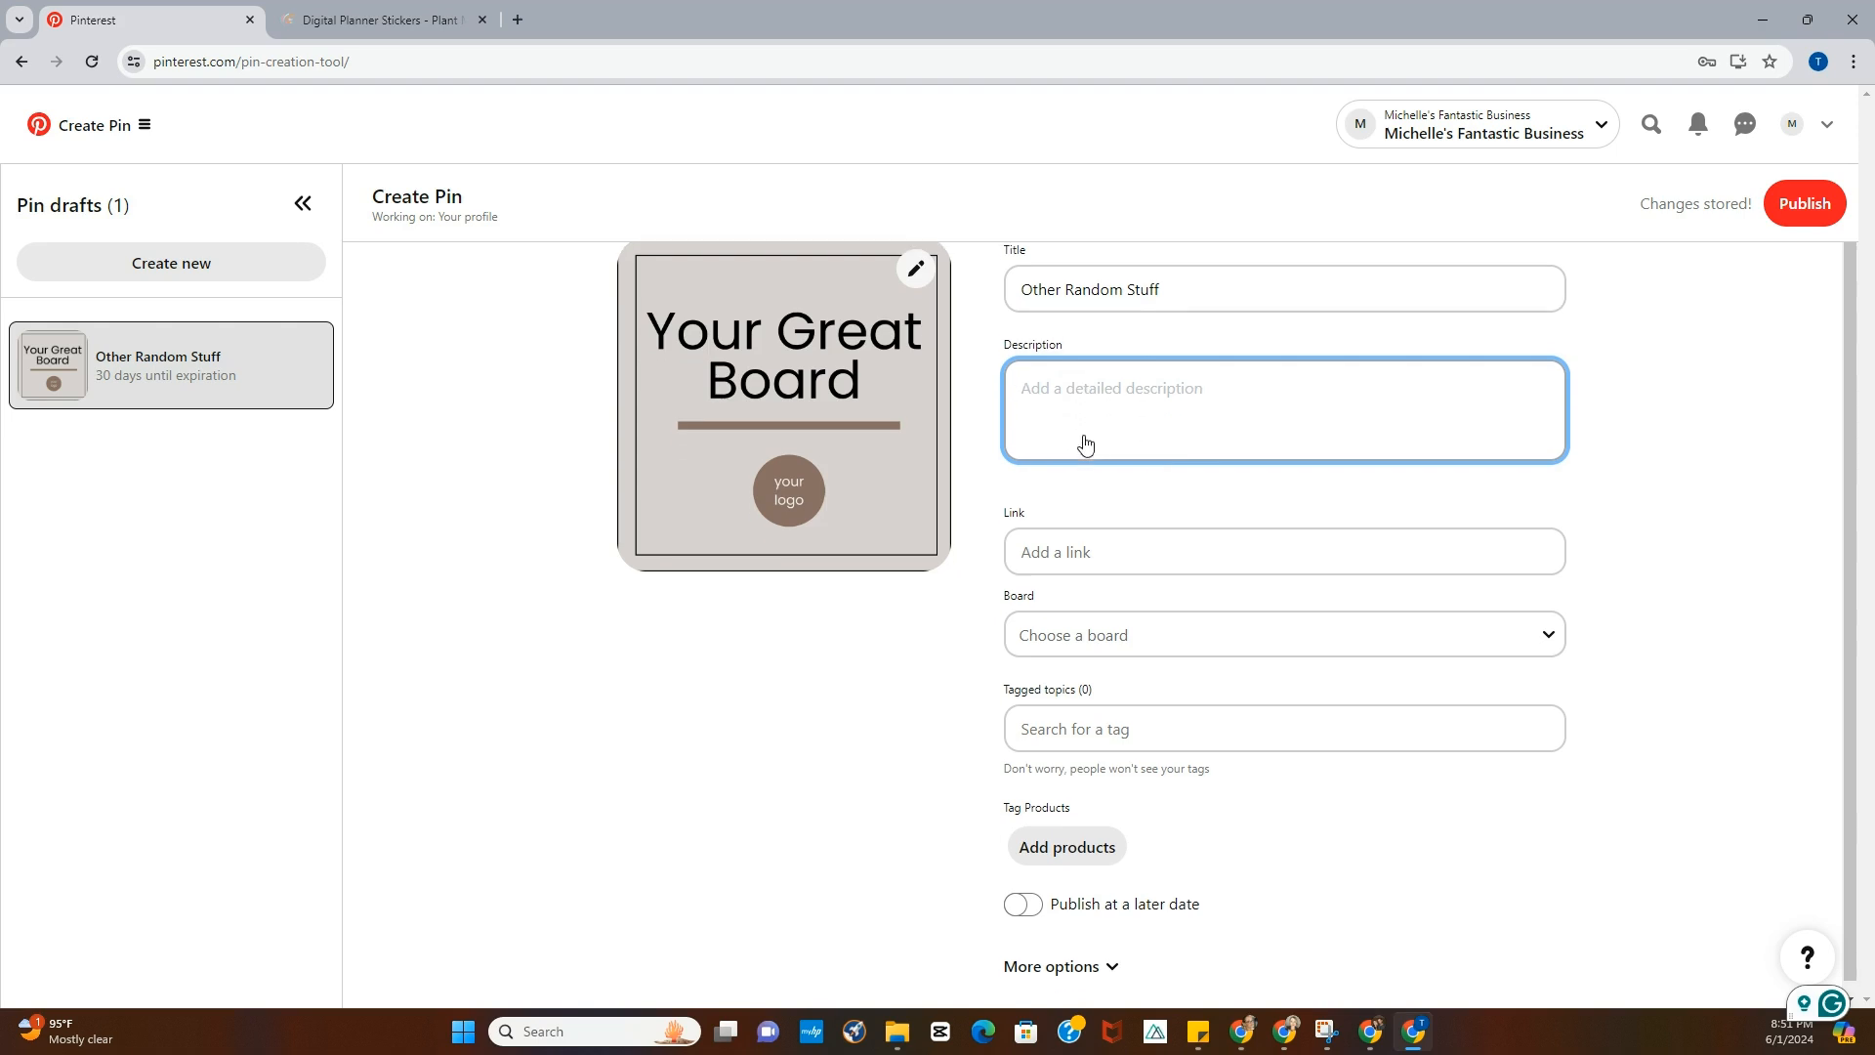
left_click(1052, 548)
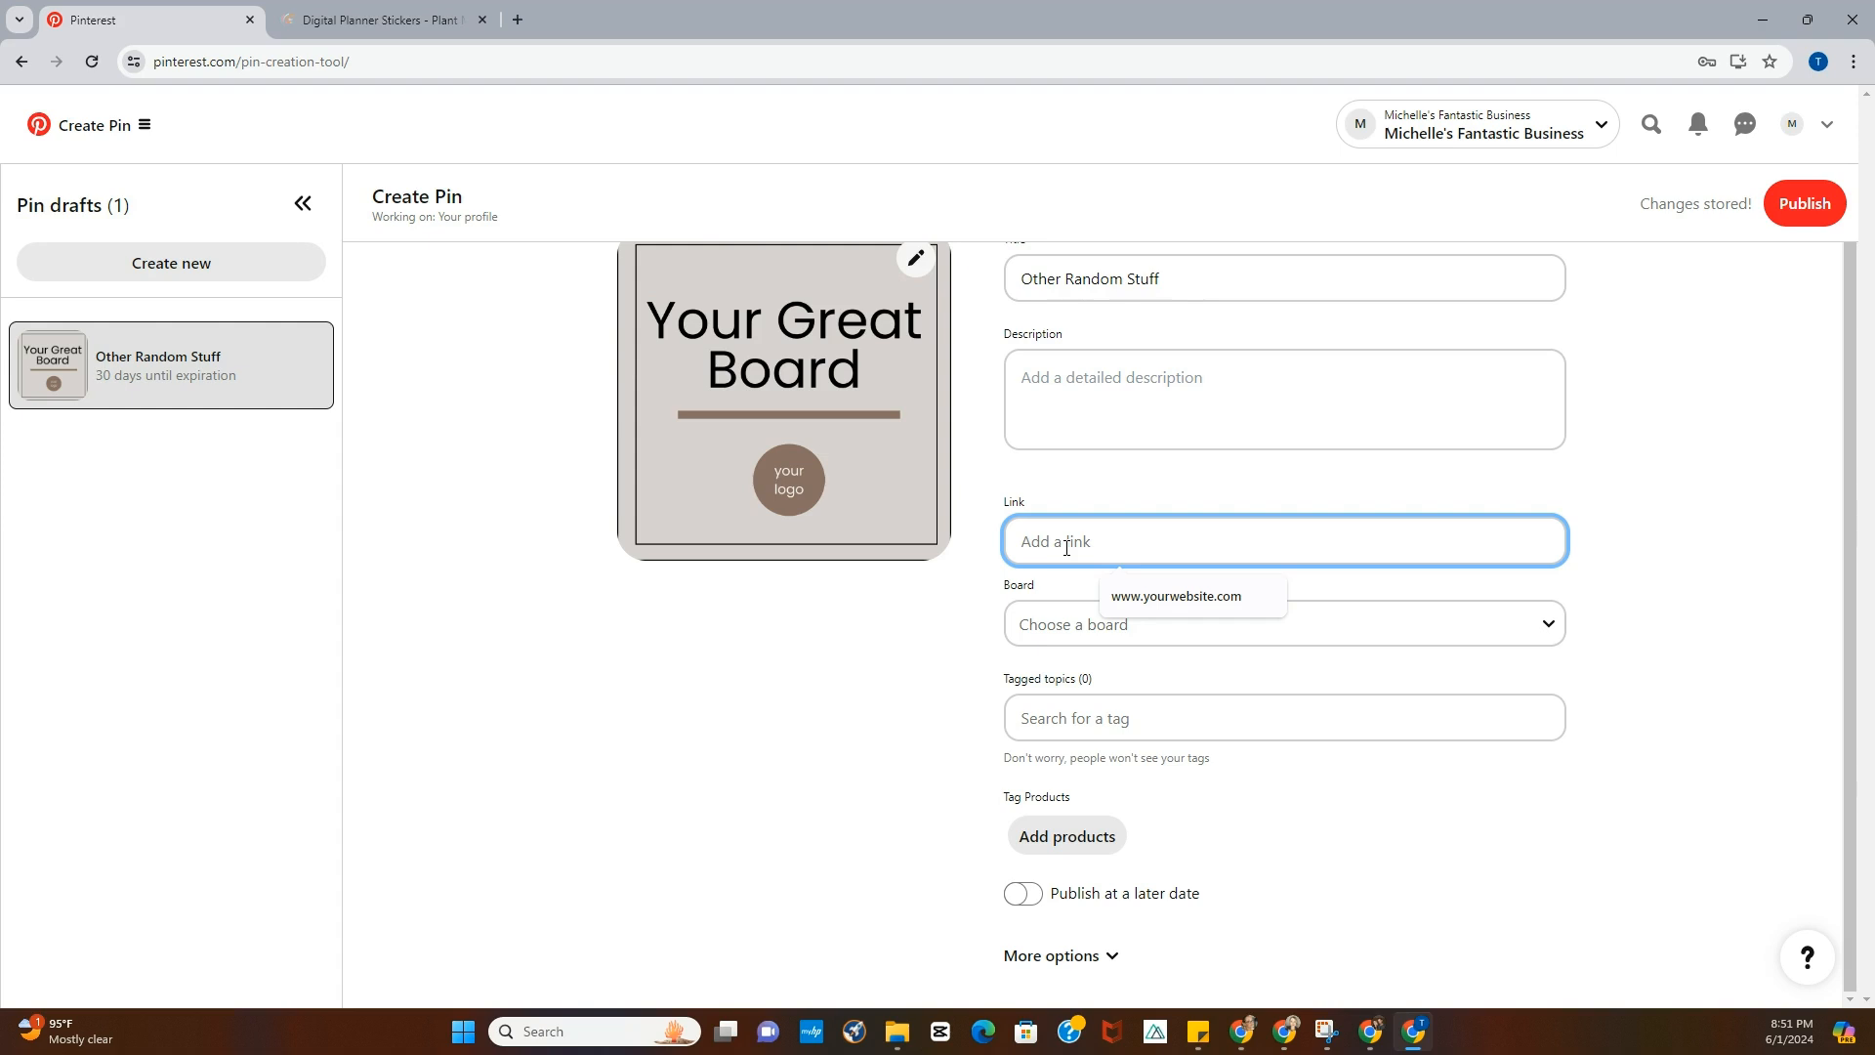
type("www.yourwebsite.com")
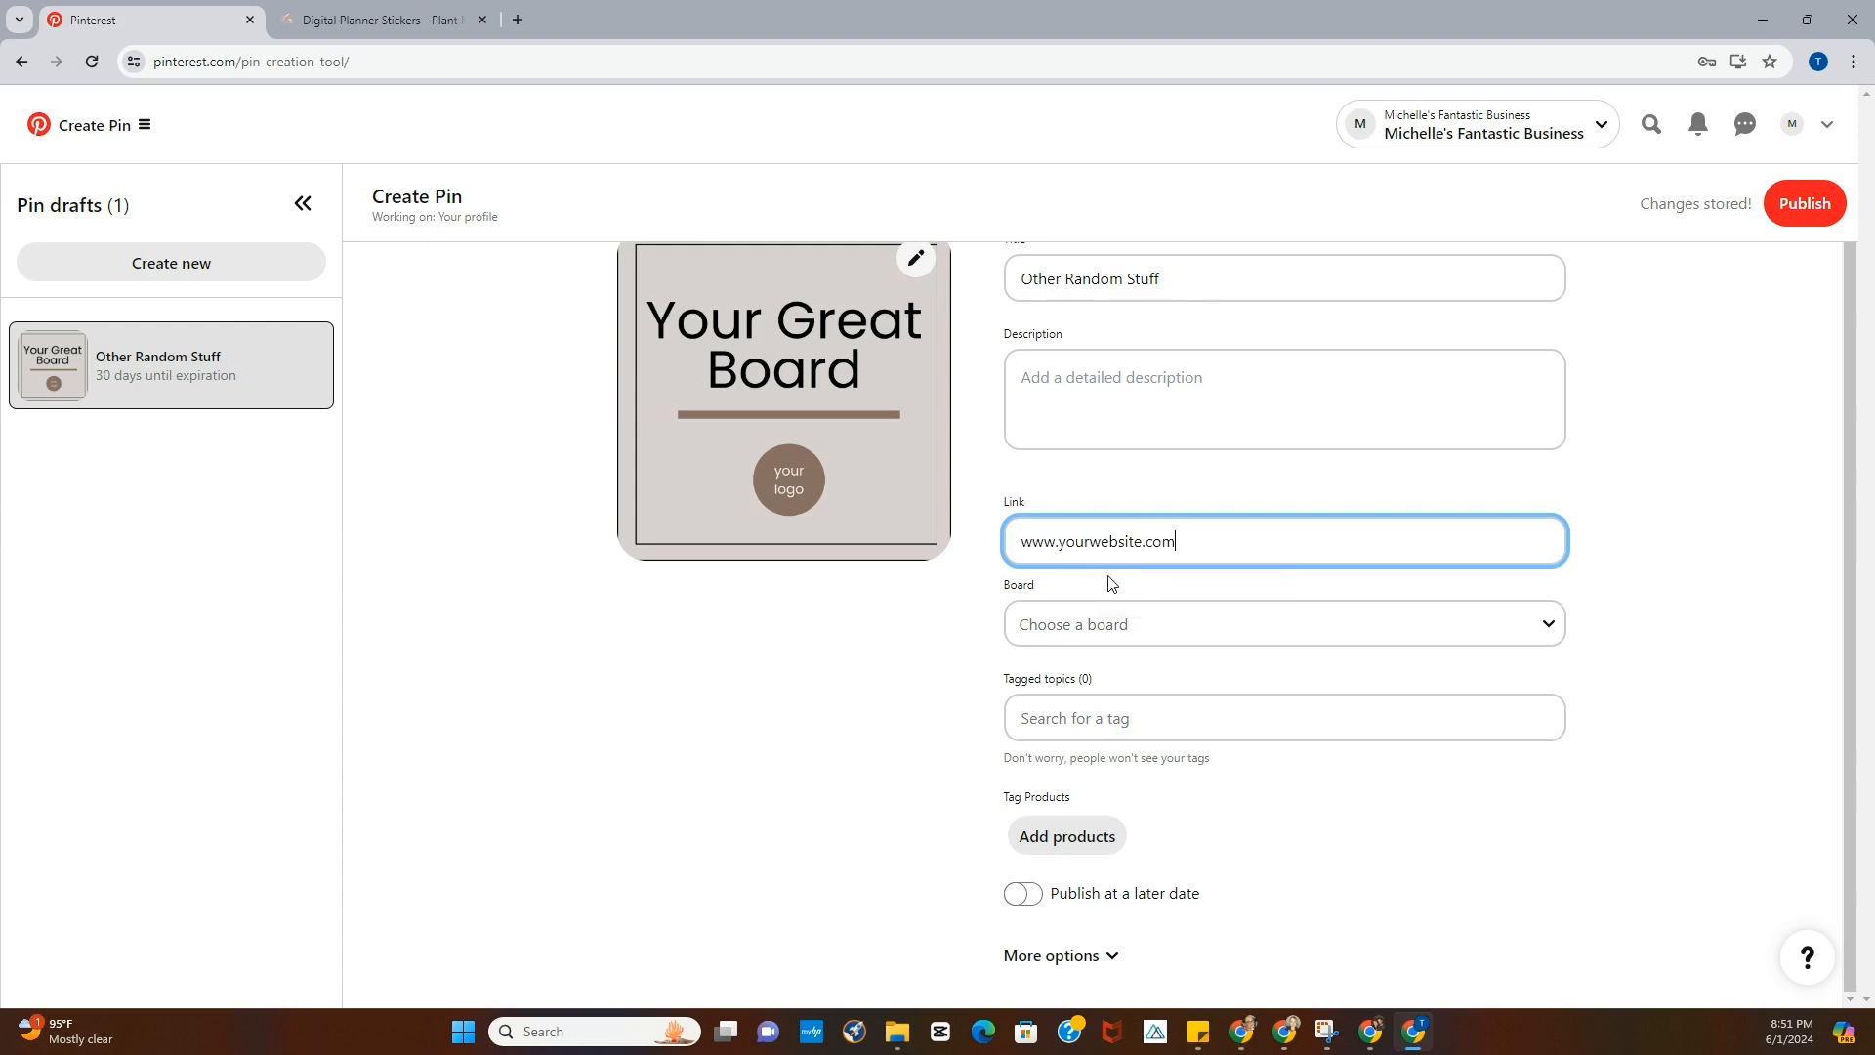
- Assign the Pin to the "Other random stuff" board and publish it
left_click(1140, 626)
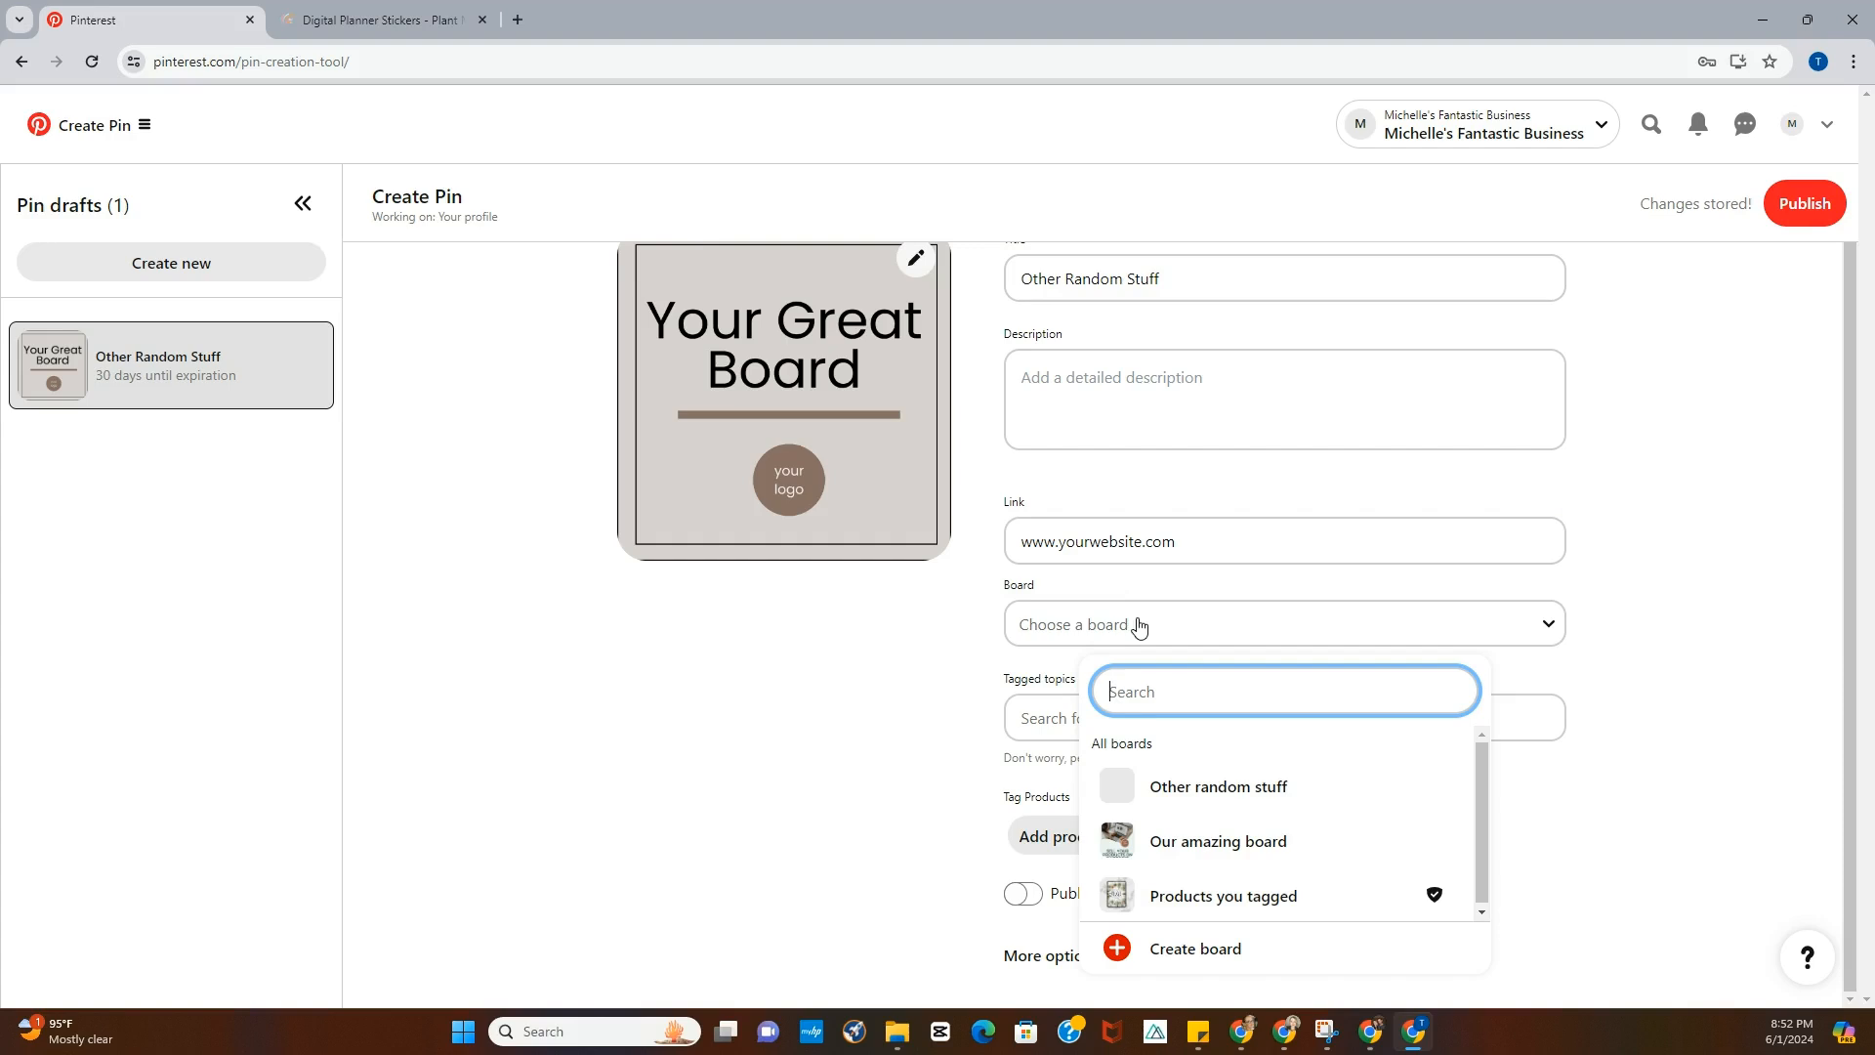
left_click(1230, 796)
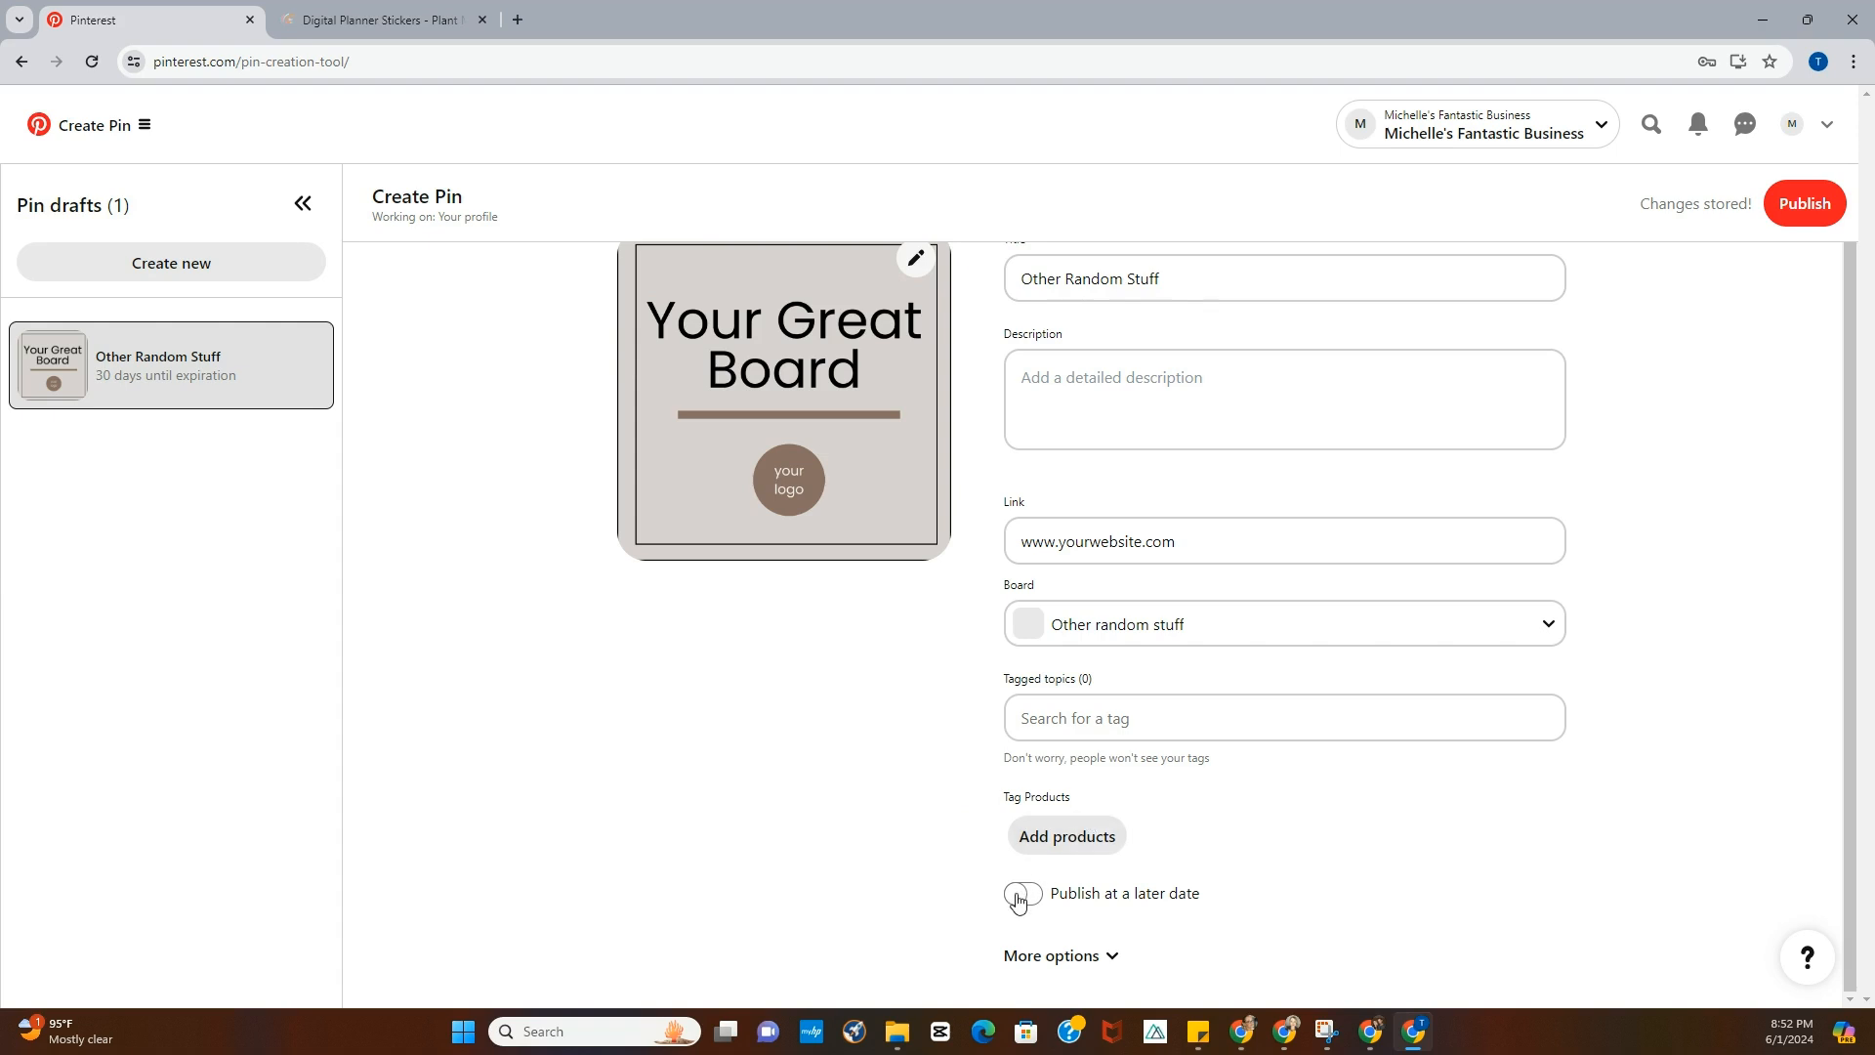
left_click(1798, 205)
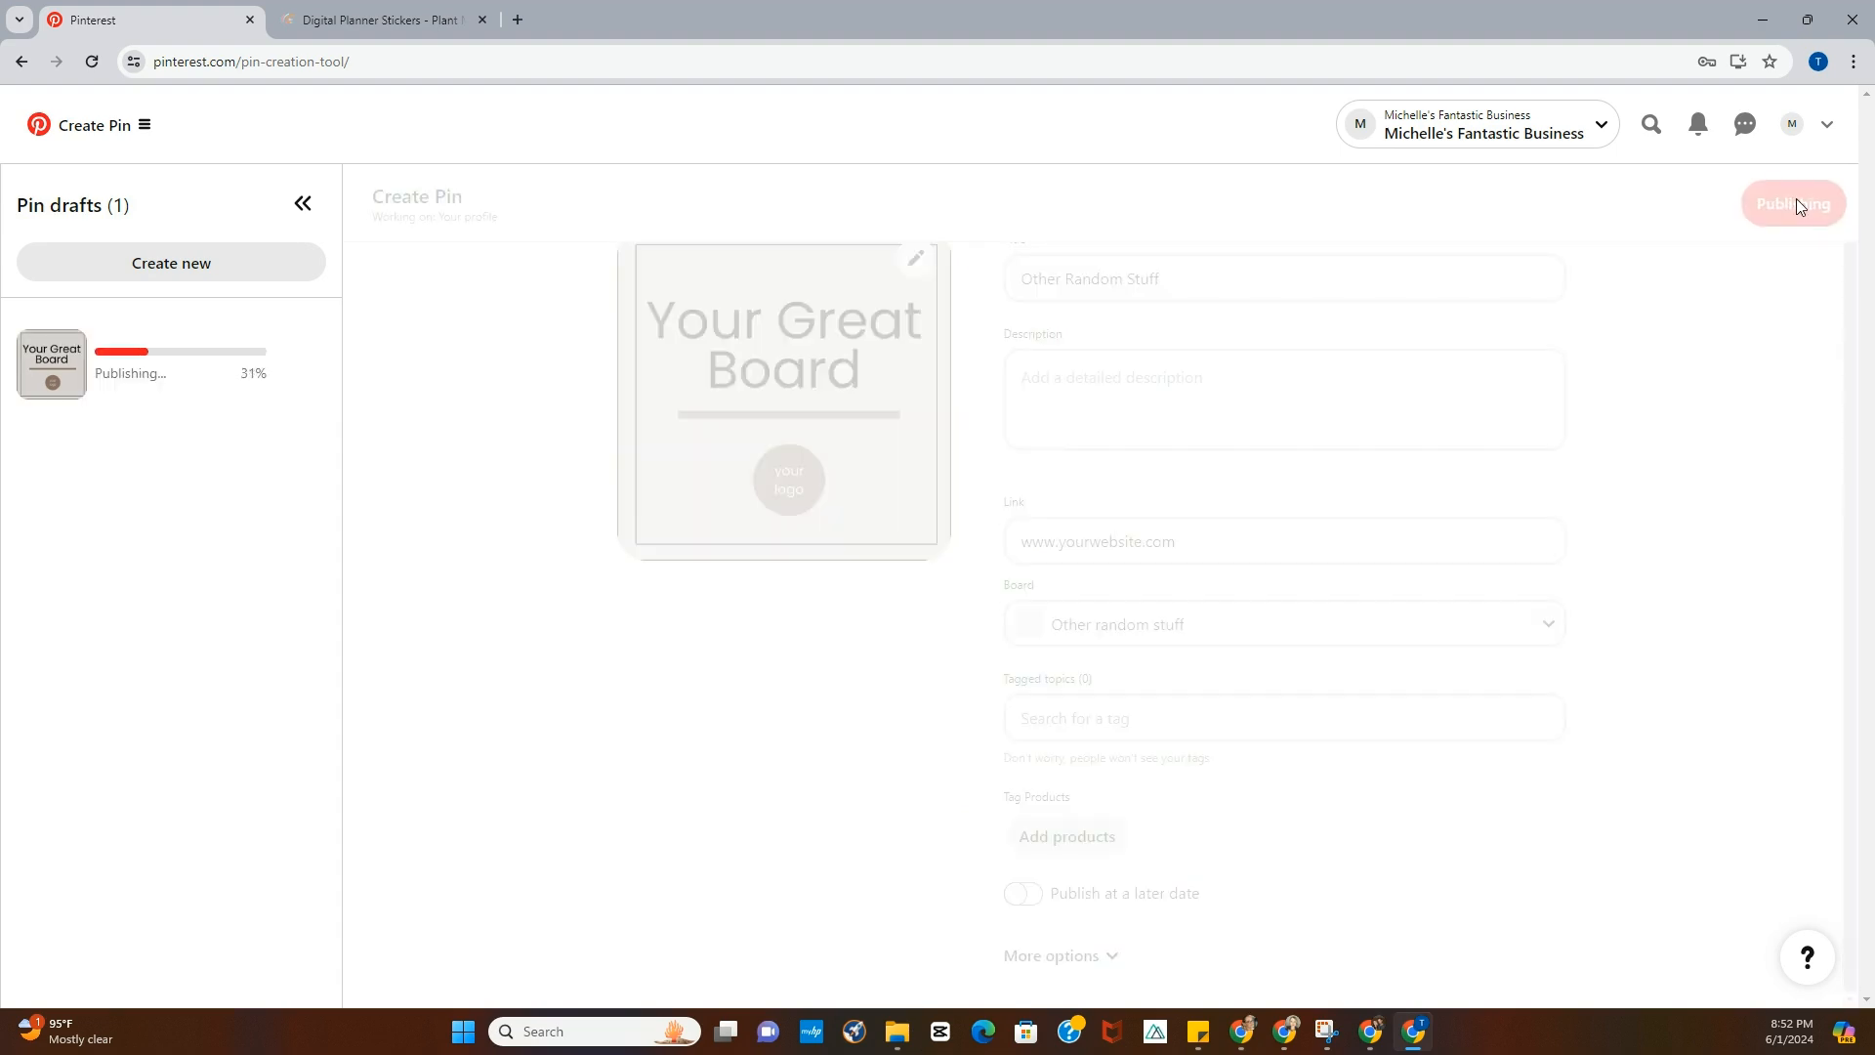
- Open All Pins from the profile and reload it to check for the published Pin
left_click(1795, 130)
scroll(1390, 603, "down", 3)
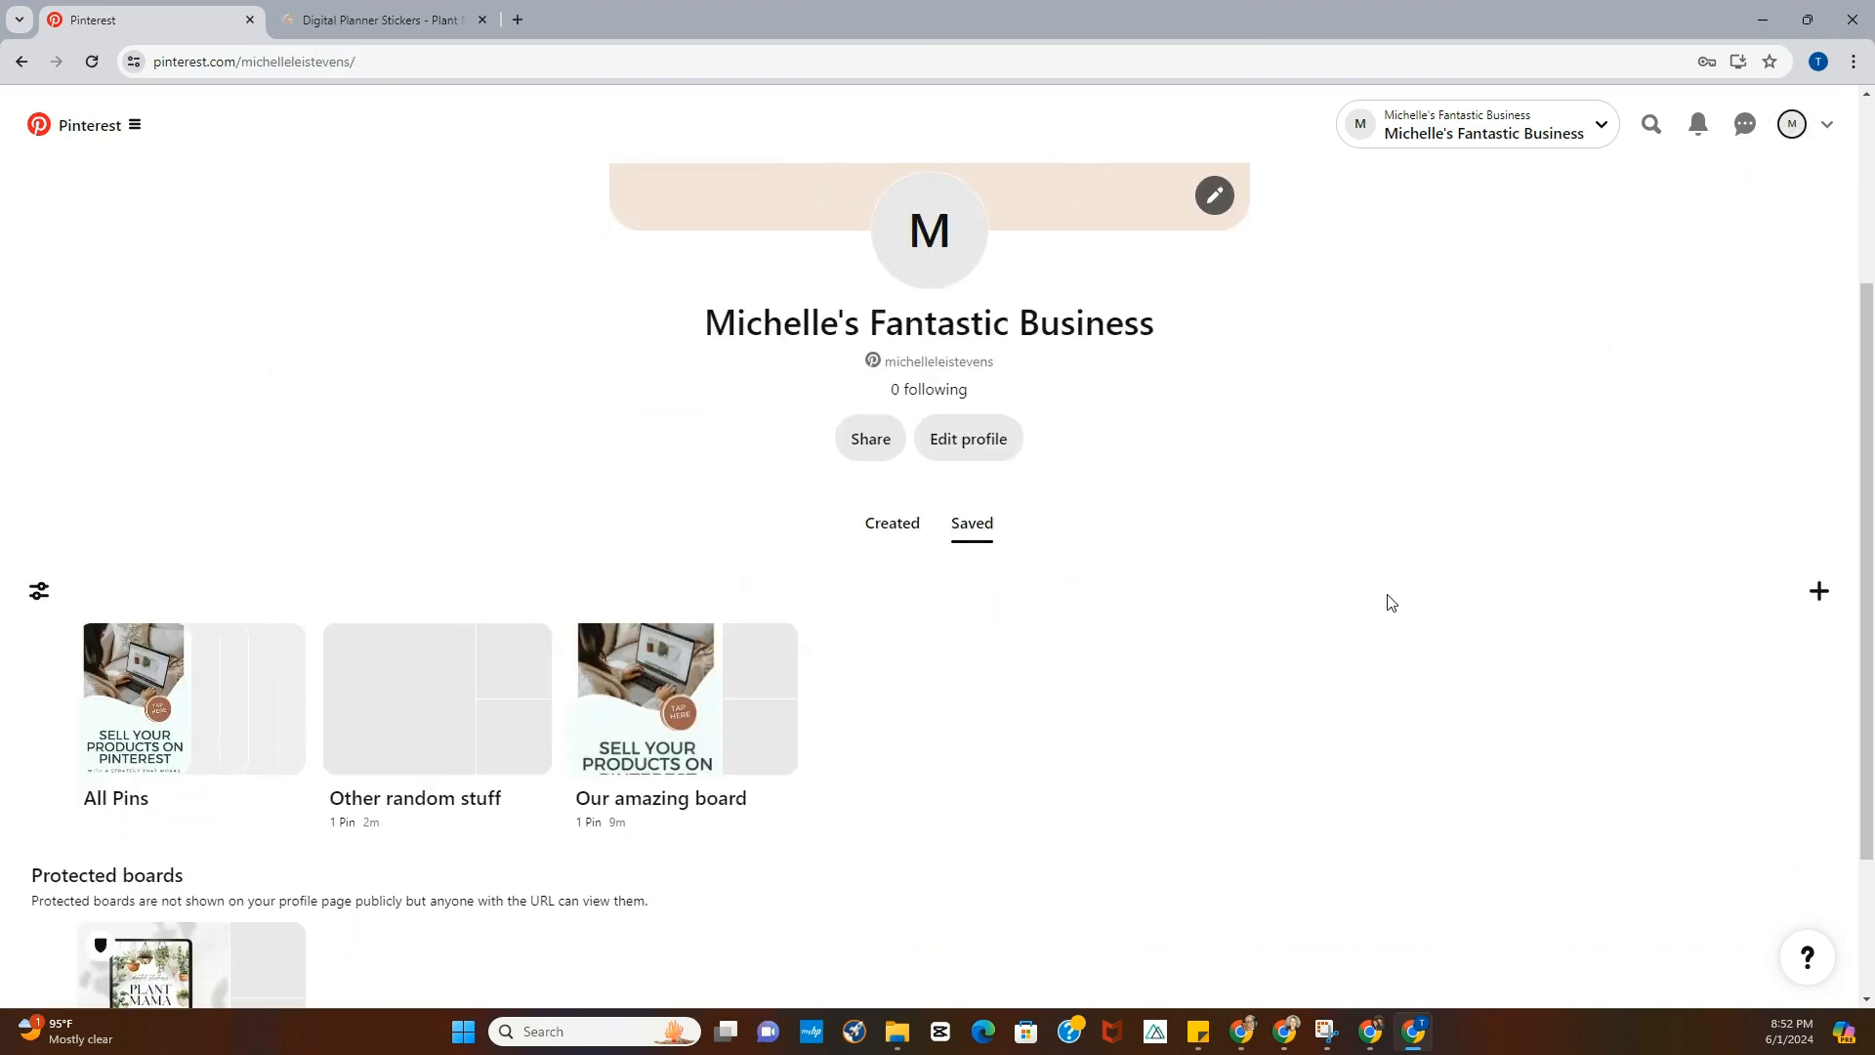
scroll(1390, 603, "down", 2)
left_click(151, 504)
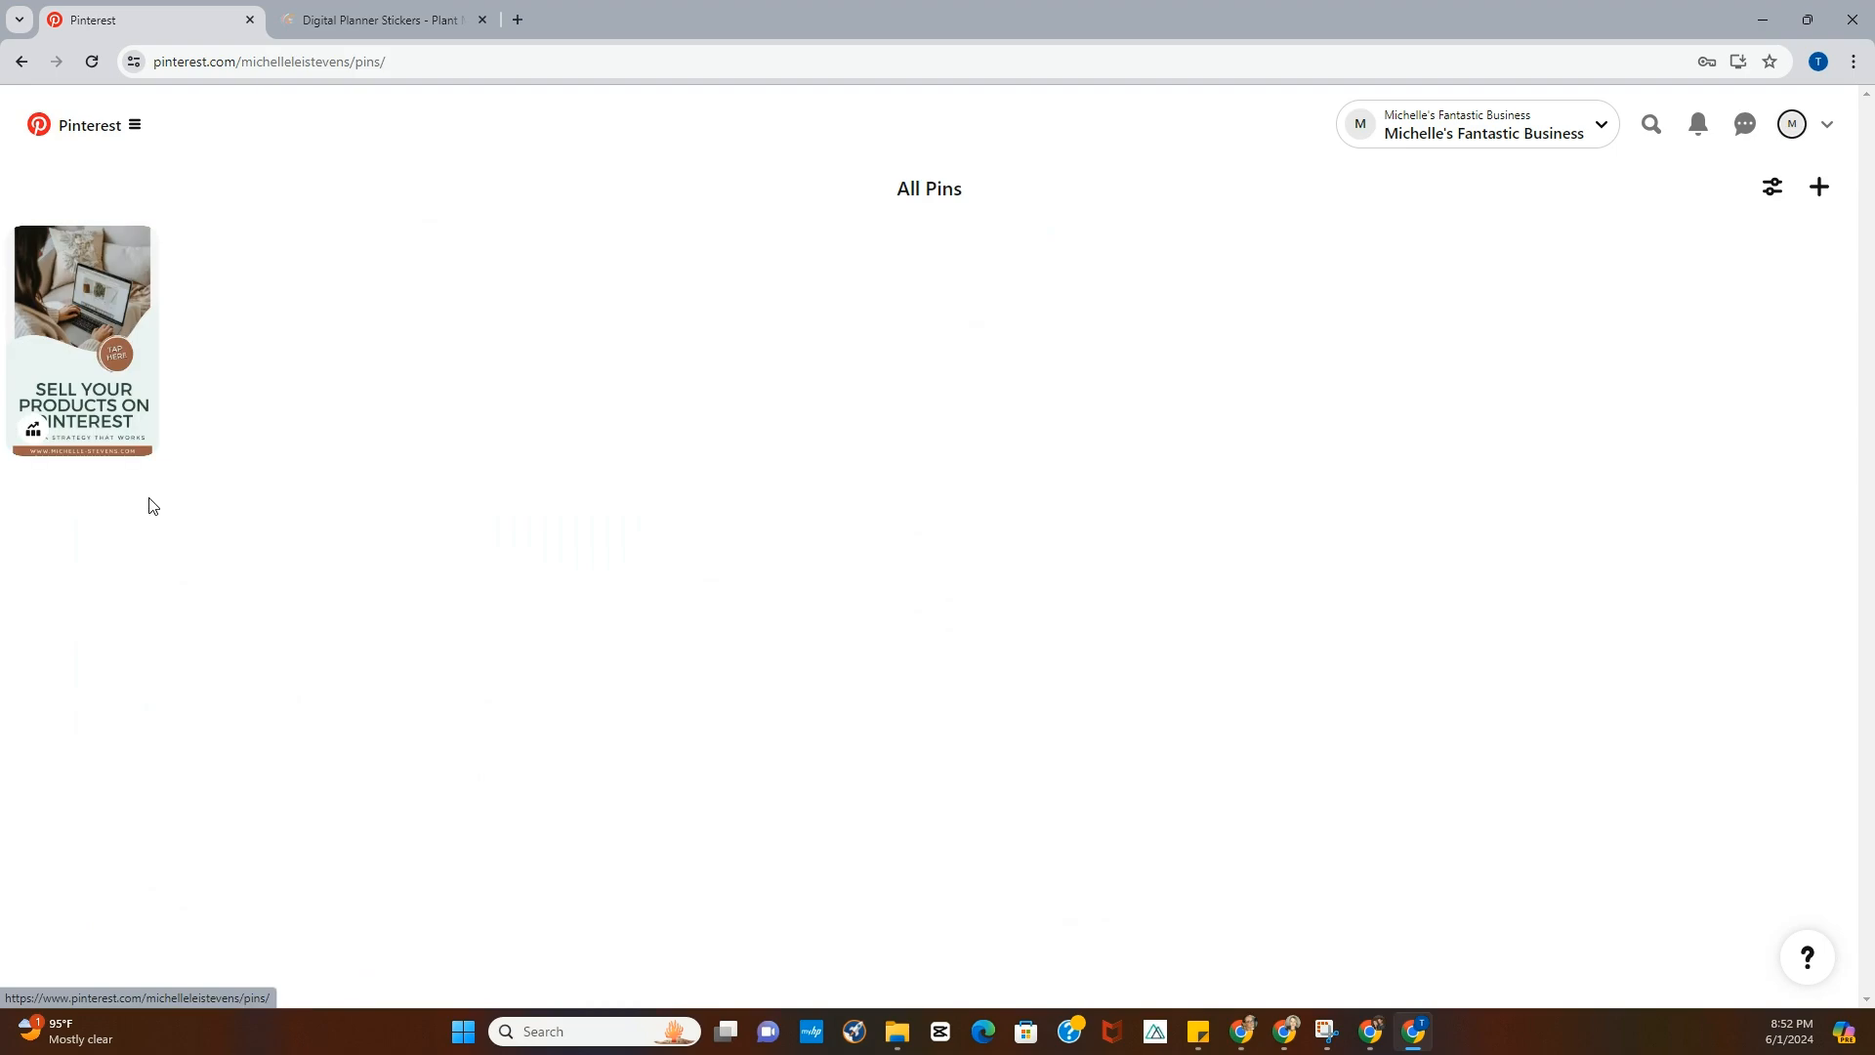
left_click(92, 61)
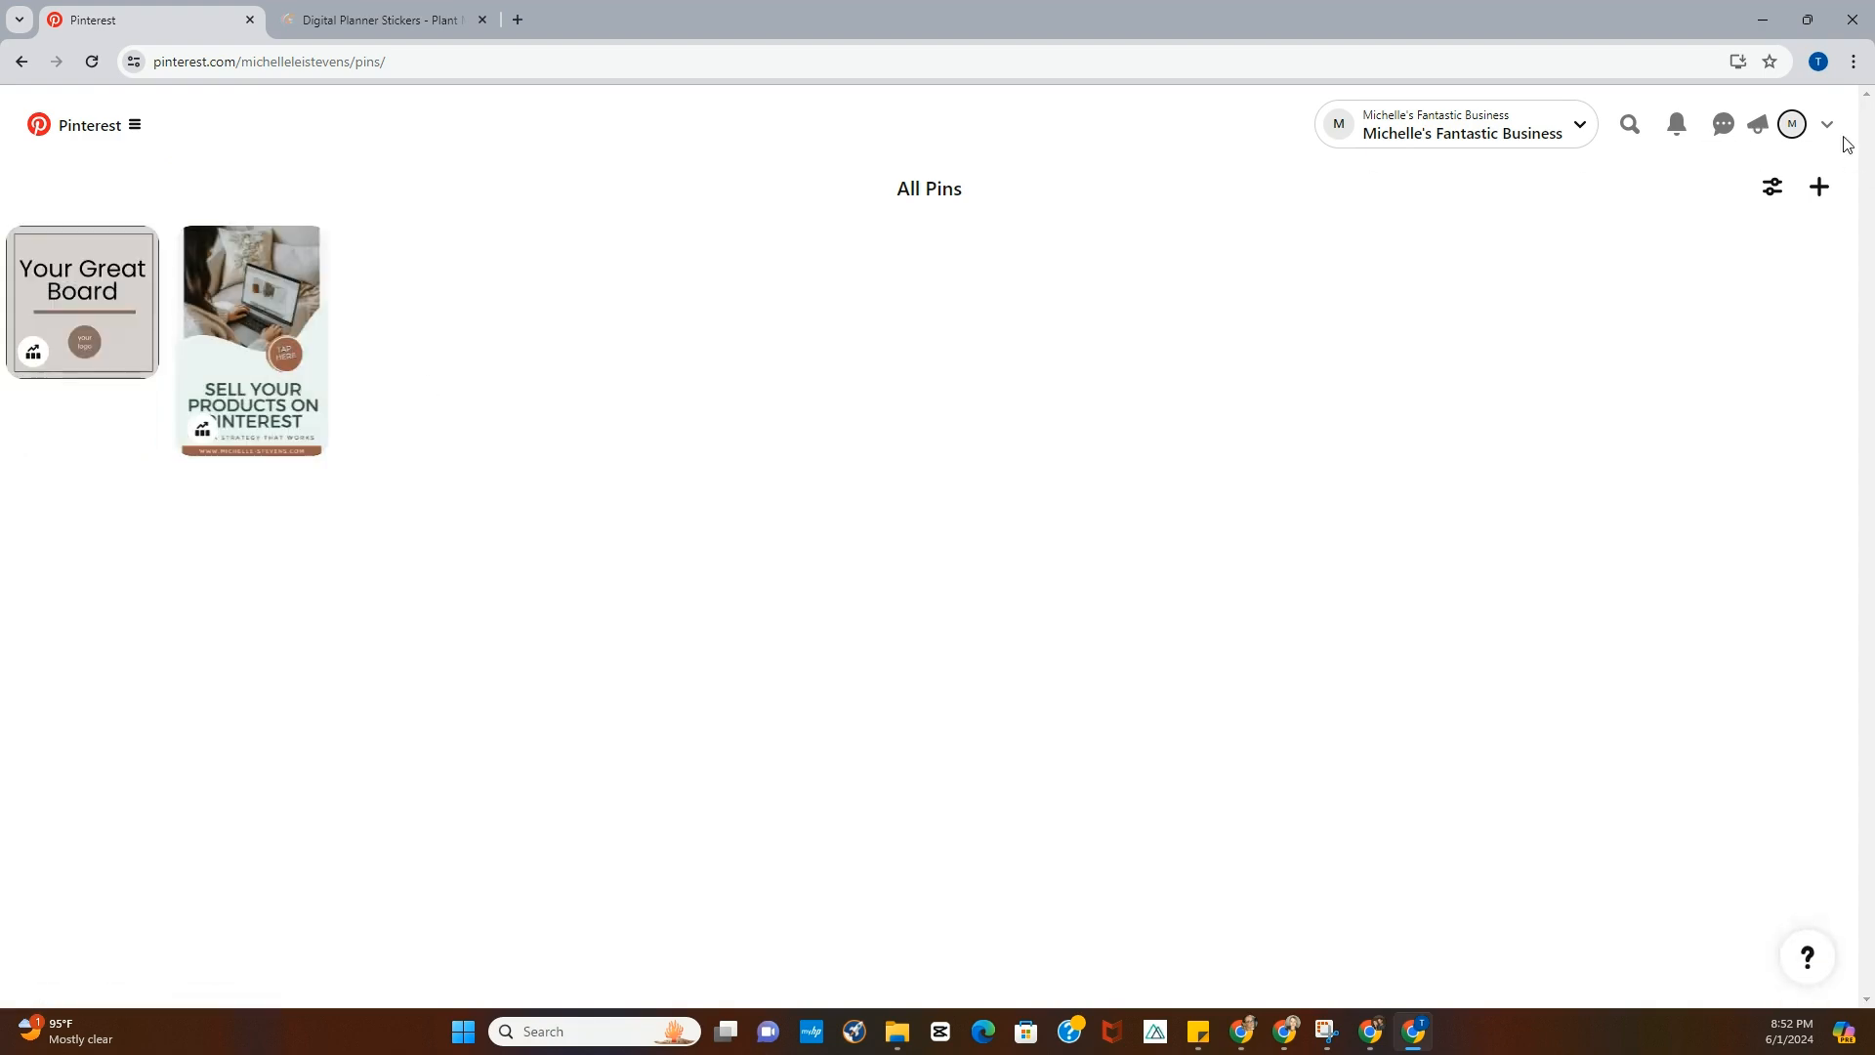
- Review the profile's Created and Saved tabs for the new Pin and board
left_click(1792, 124)
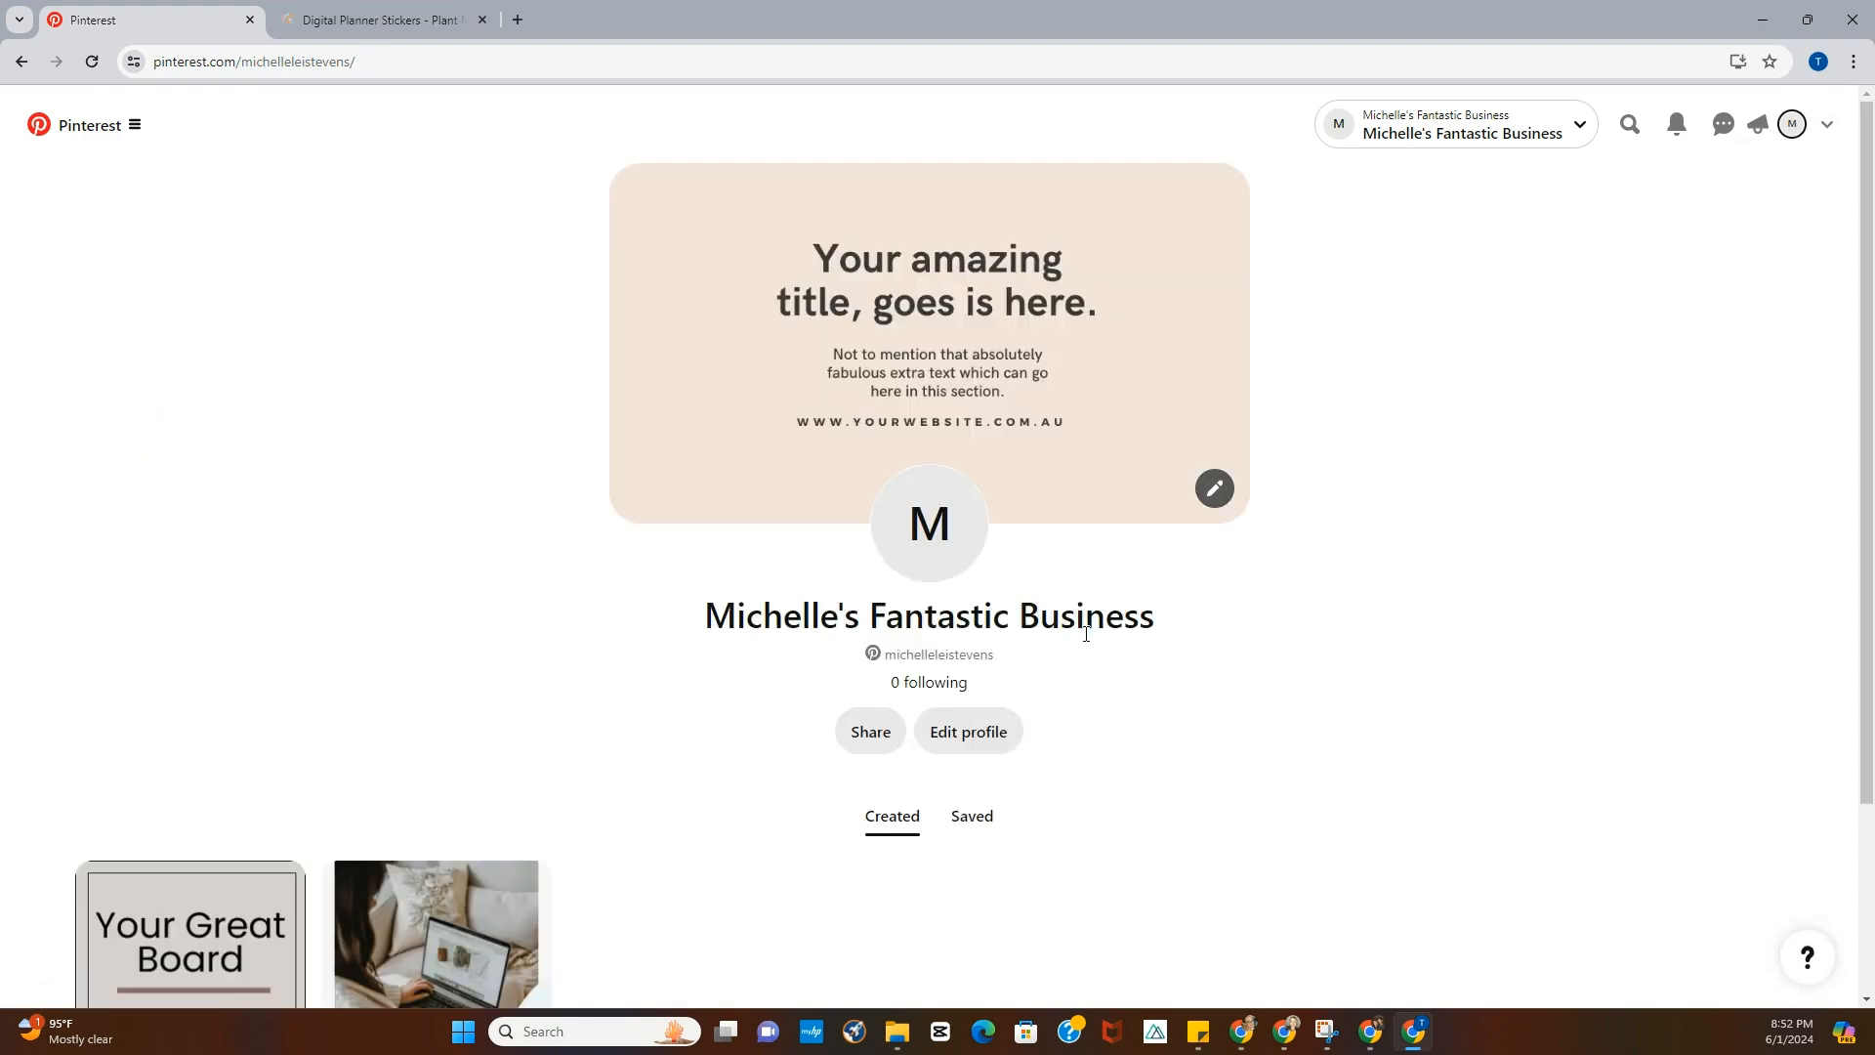
scroll(1086, 634, "down", 3)
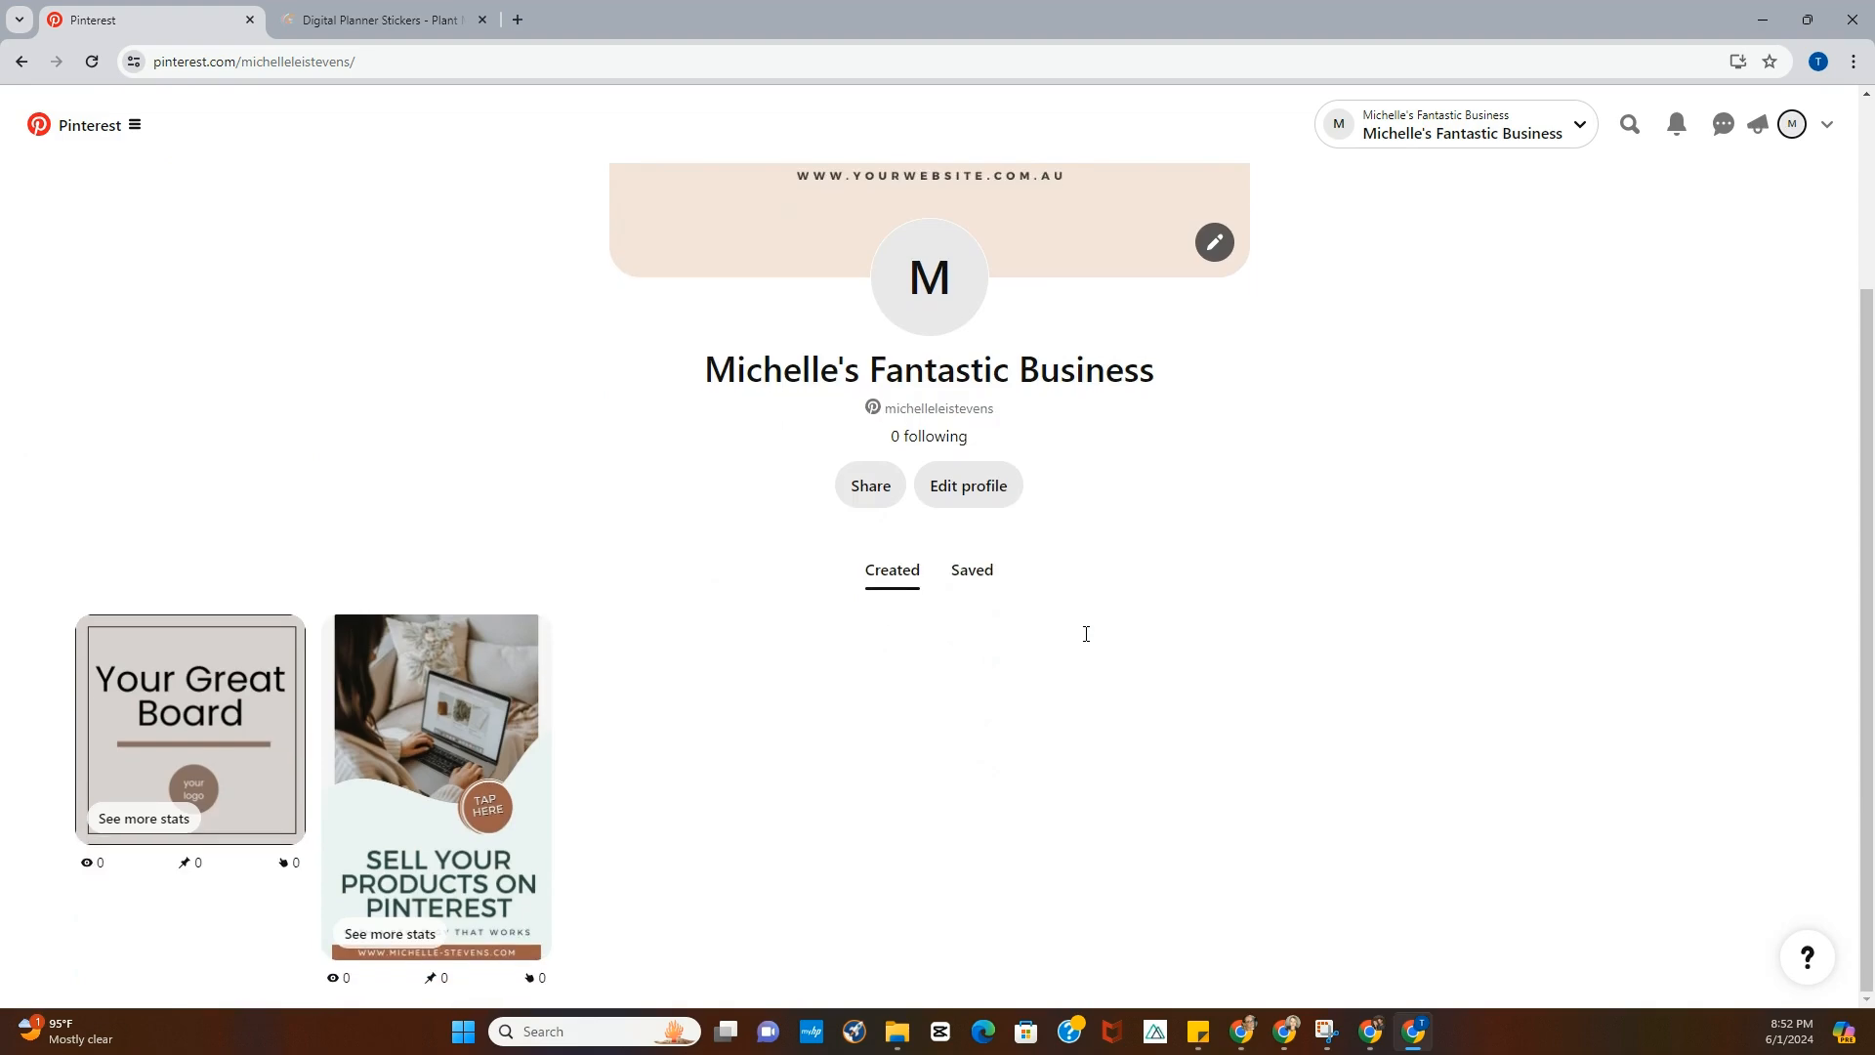
left_click(970, 569)
scroll(1172, 604, "down", 6)
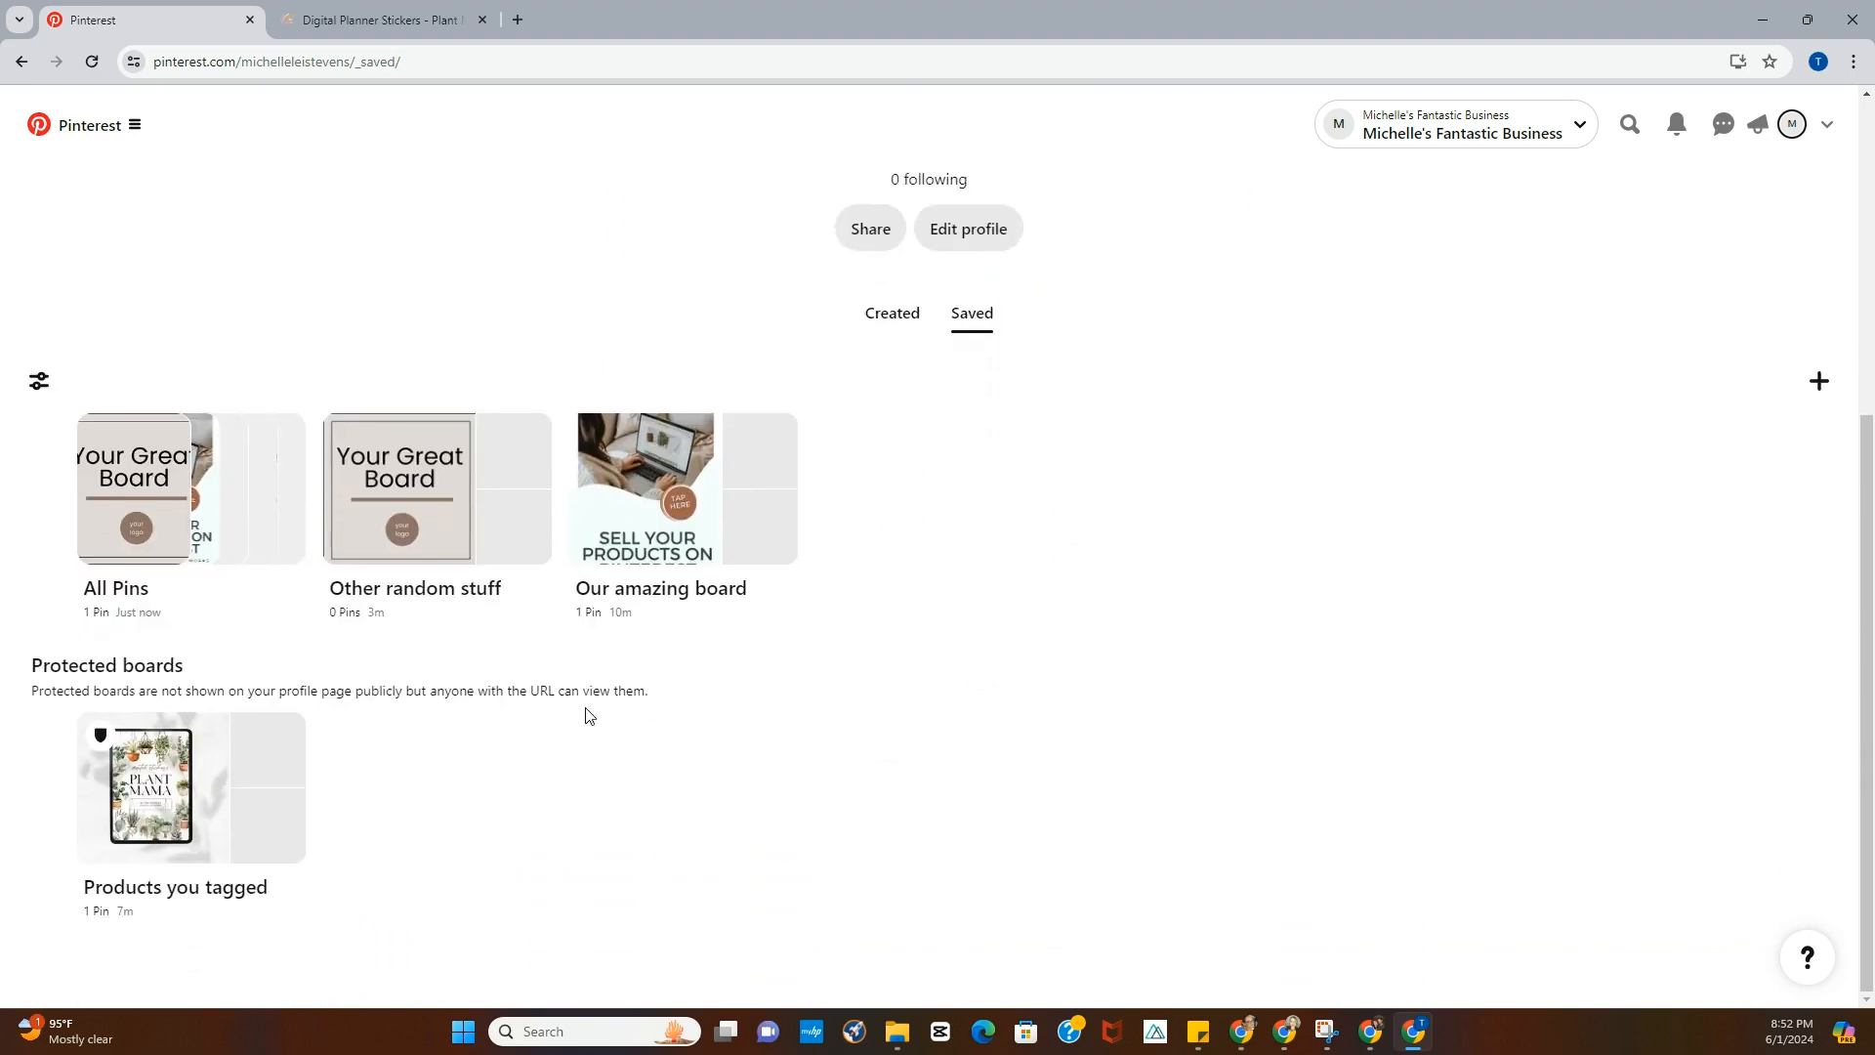
left_click(904, 314)
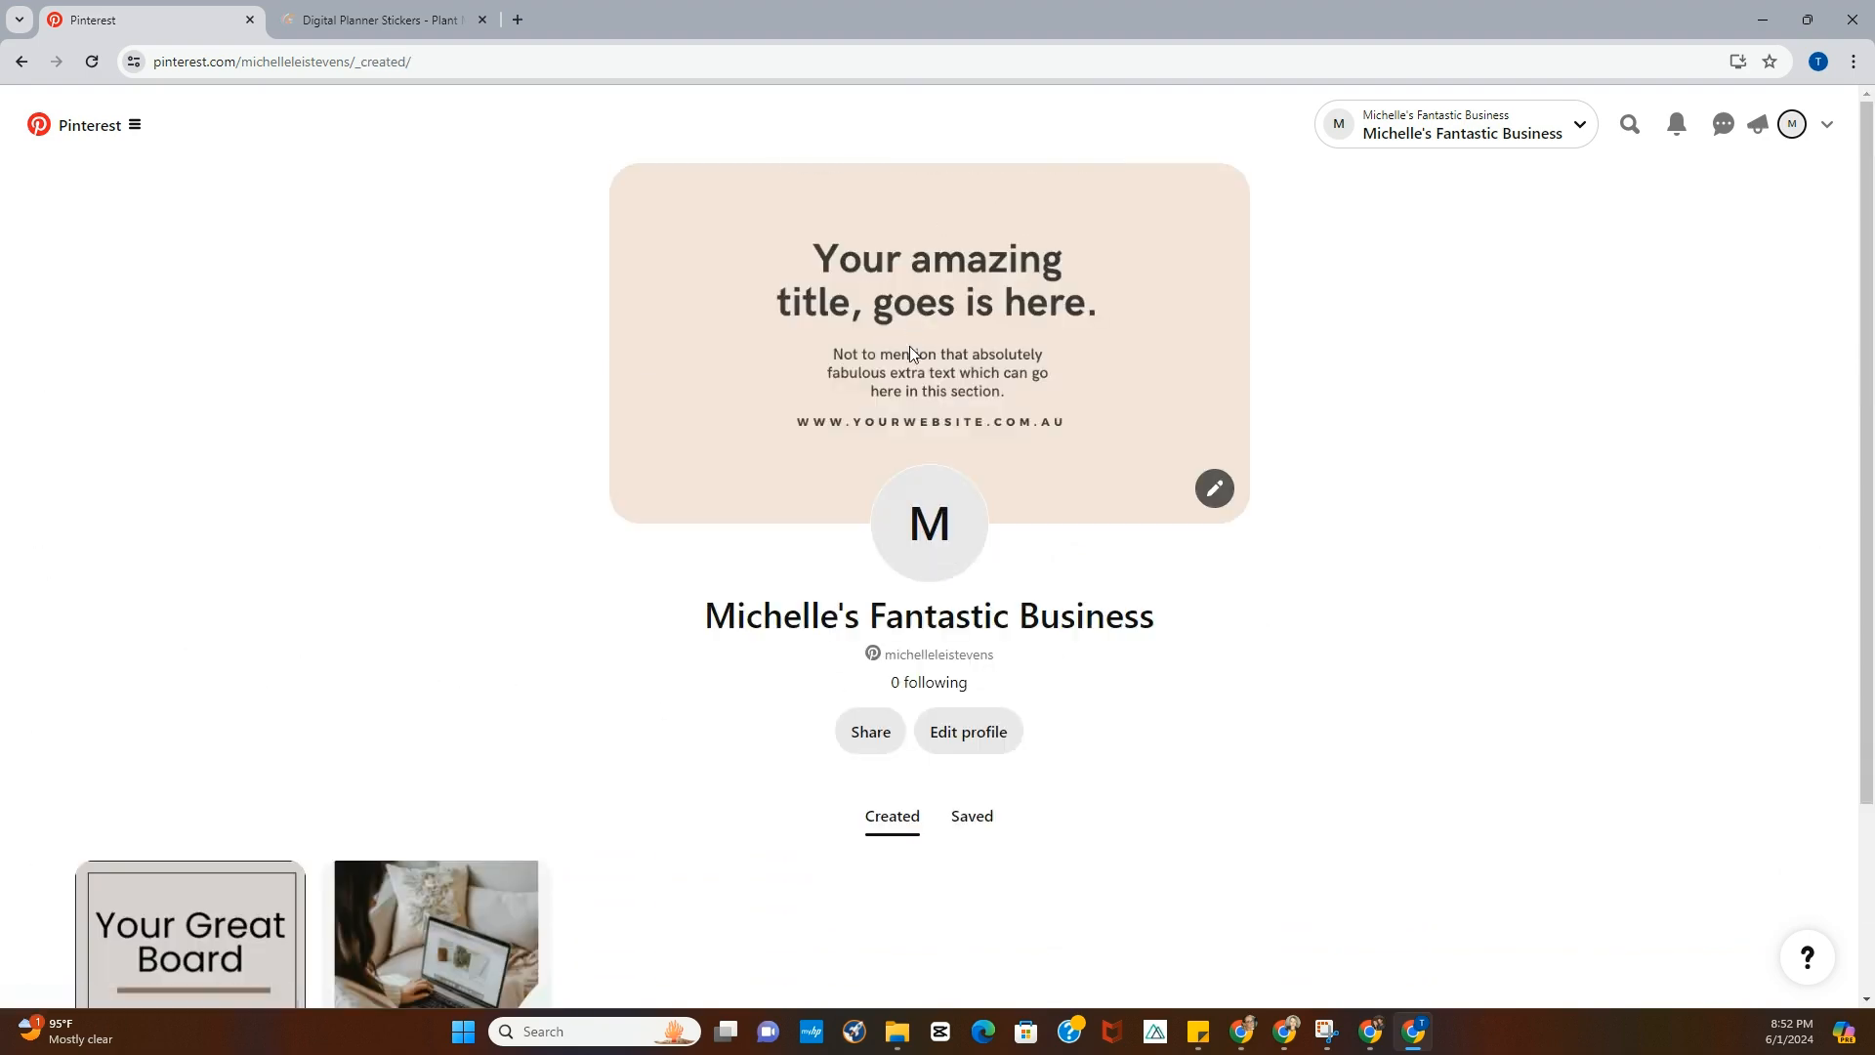
left_click(998, 820)
scroll(1229, 663, "down", 5)
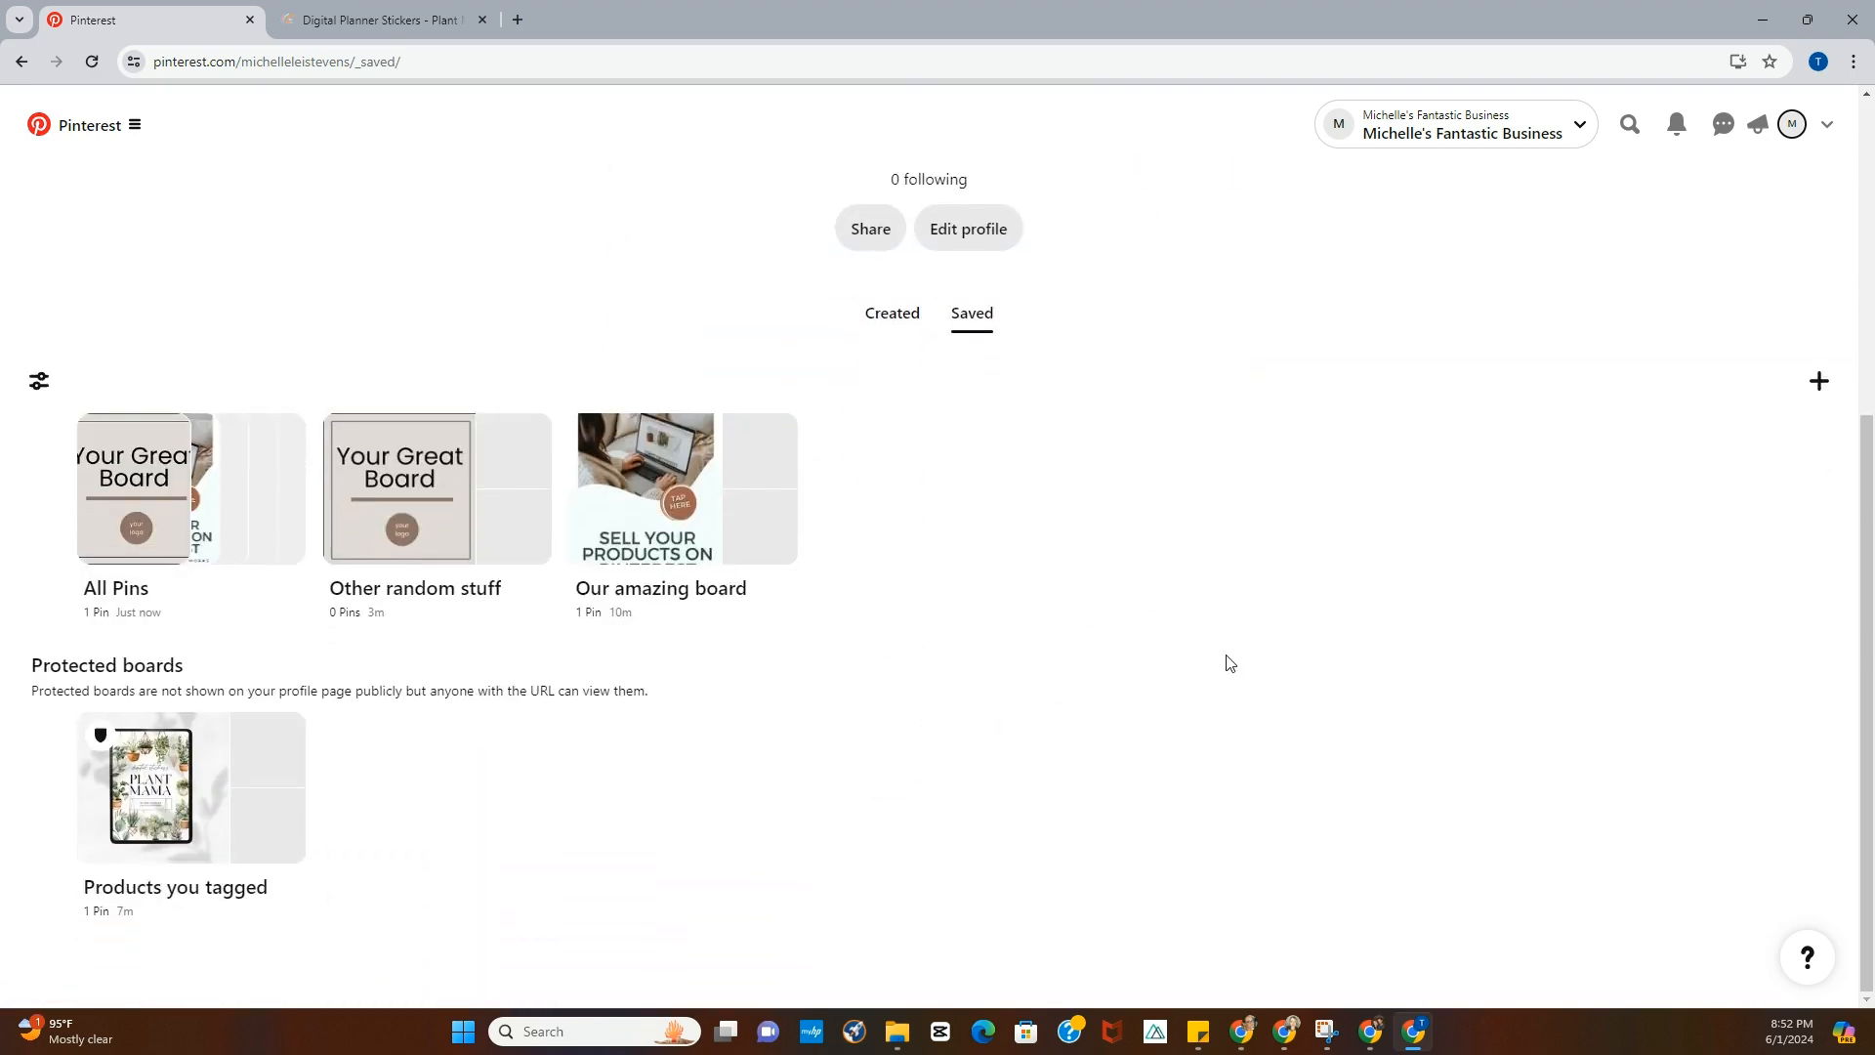
- Open the "Other random stuff" board's settings and set its board cover to the board's Pin
left_click(422, 488)
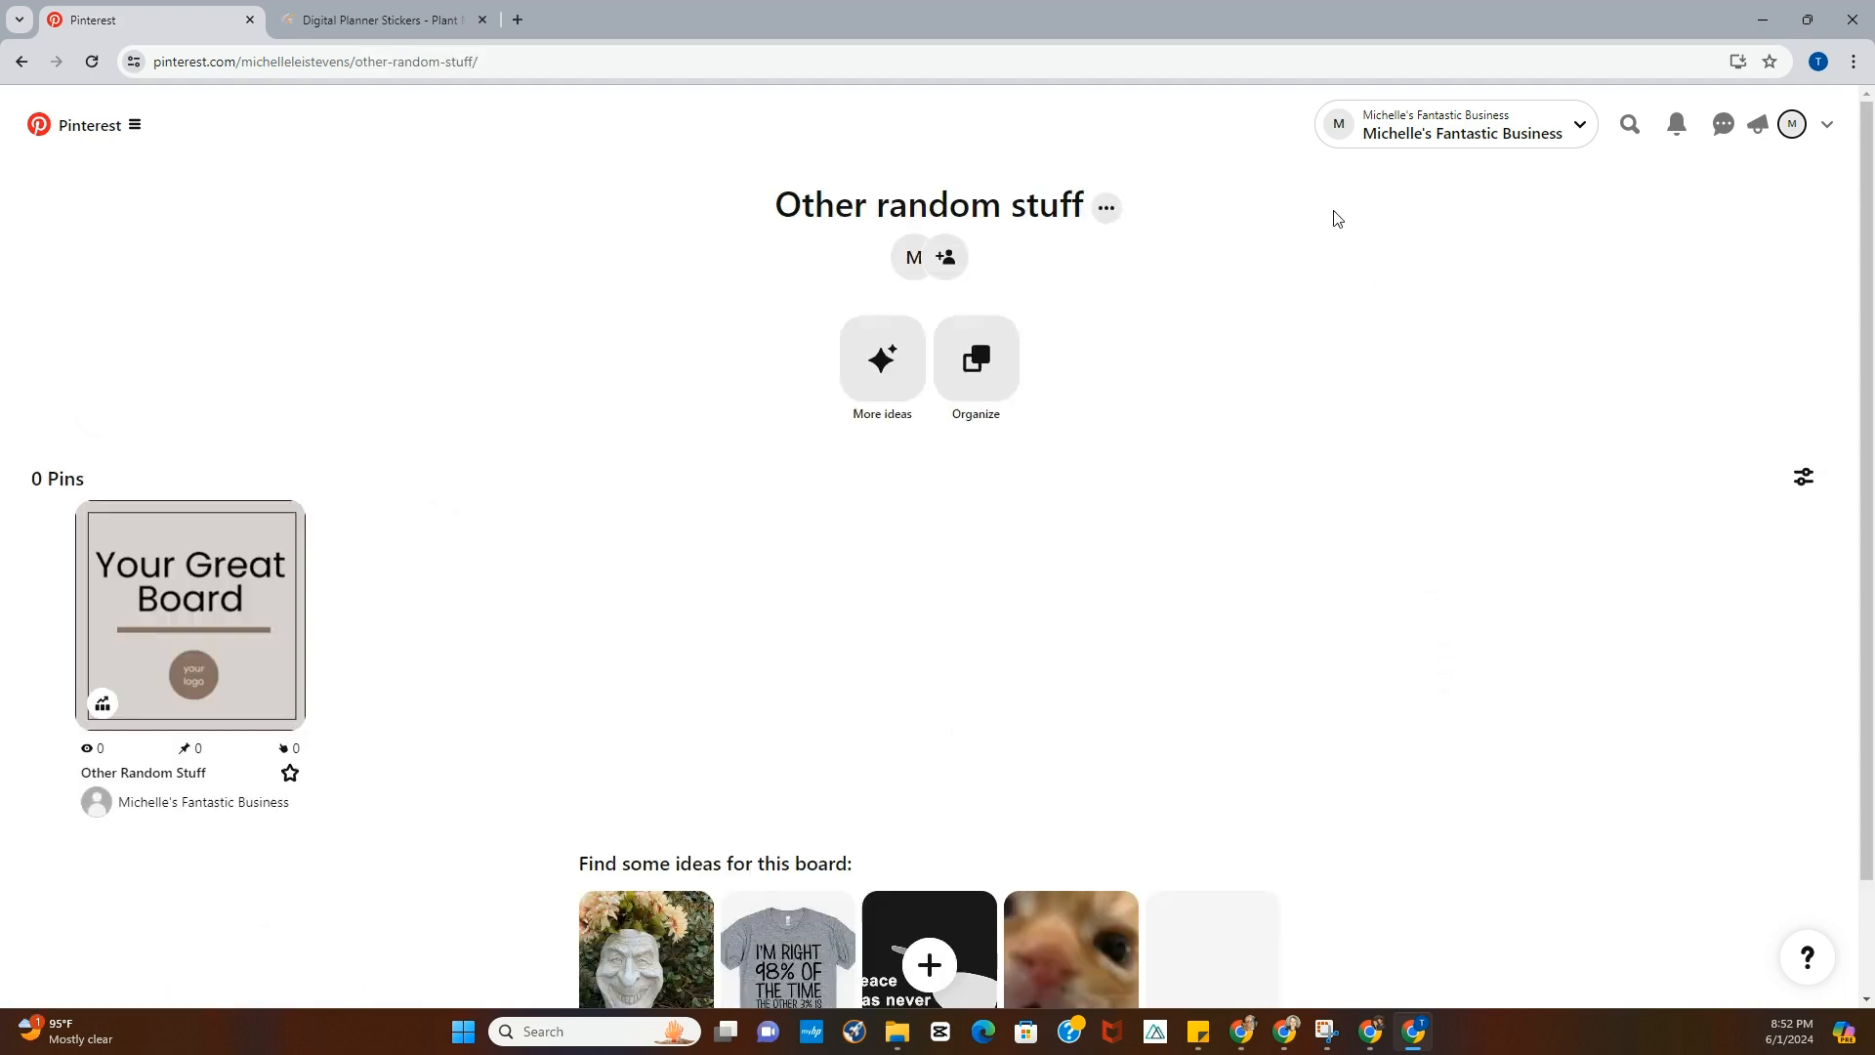
left_click(1110, 216)
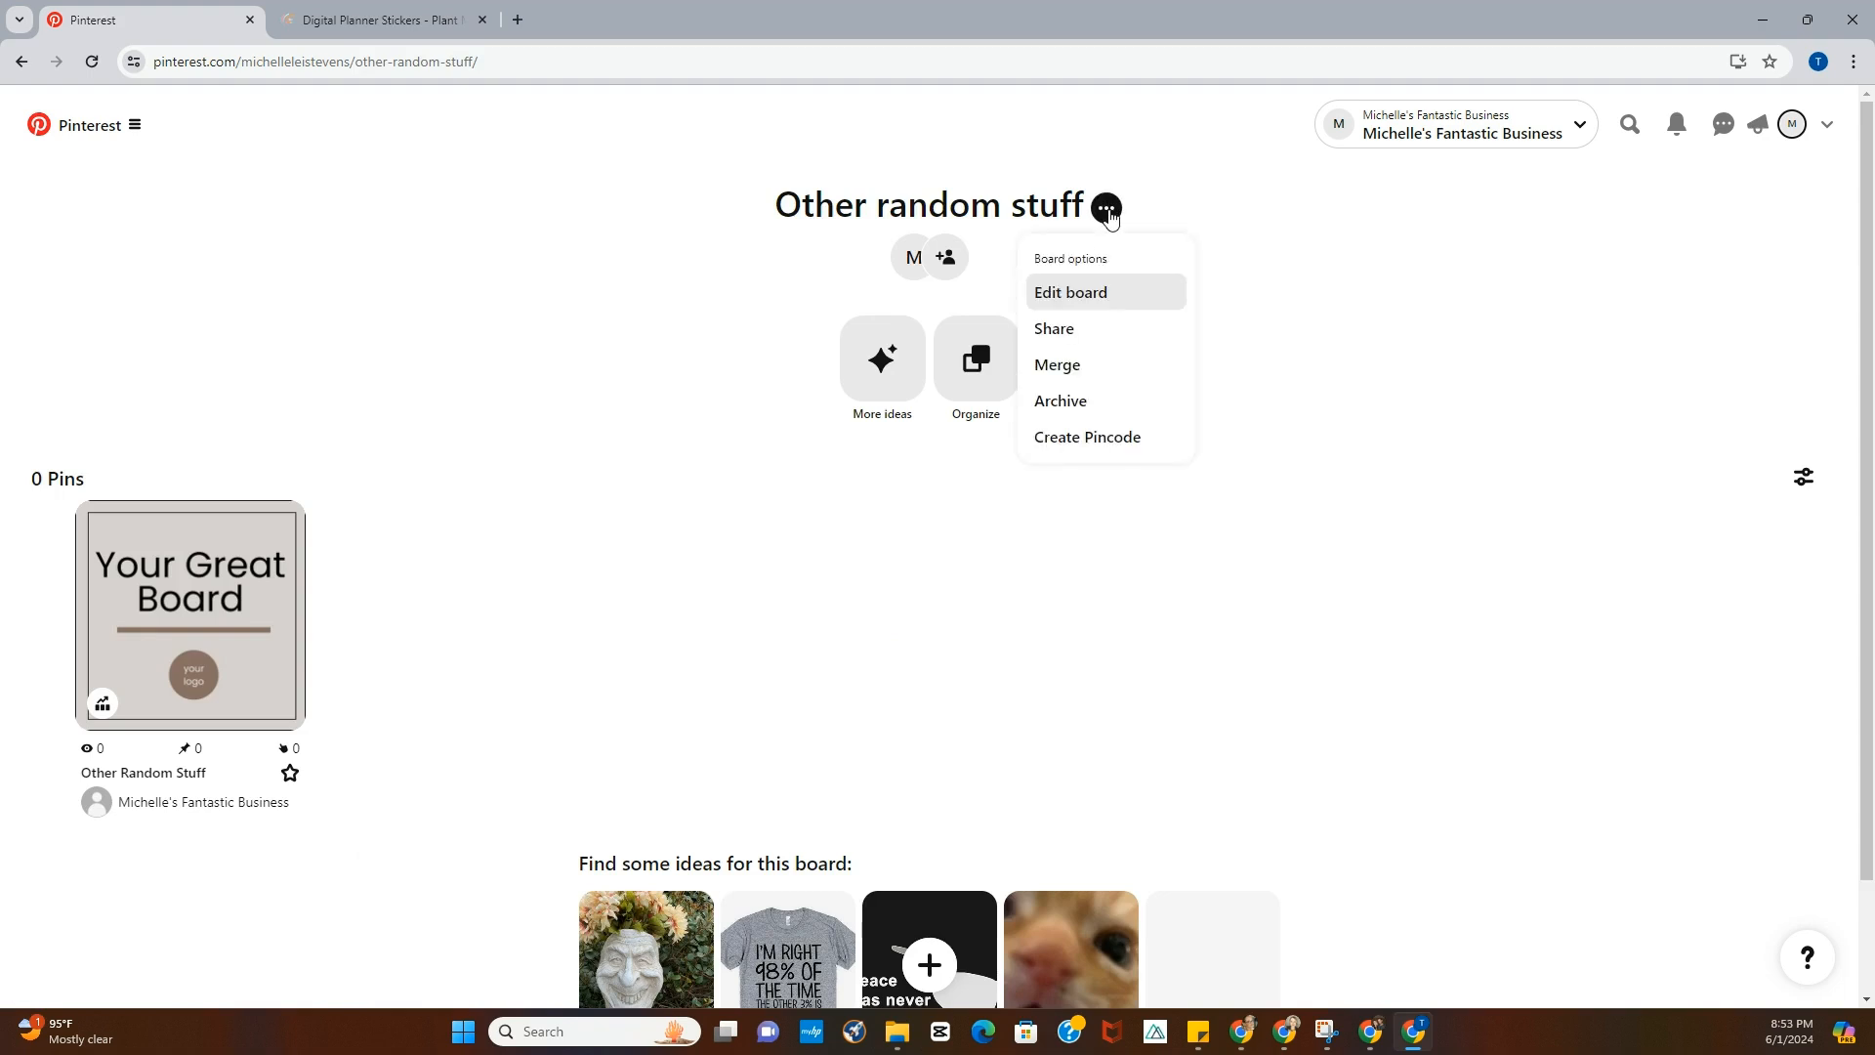
left_click(1062, 295)
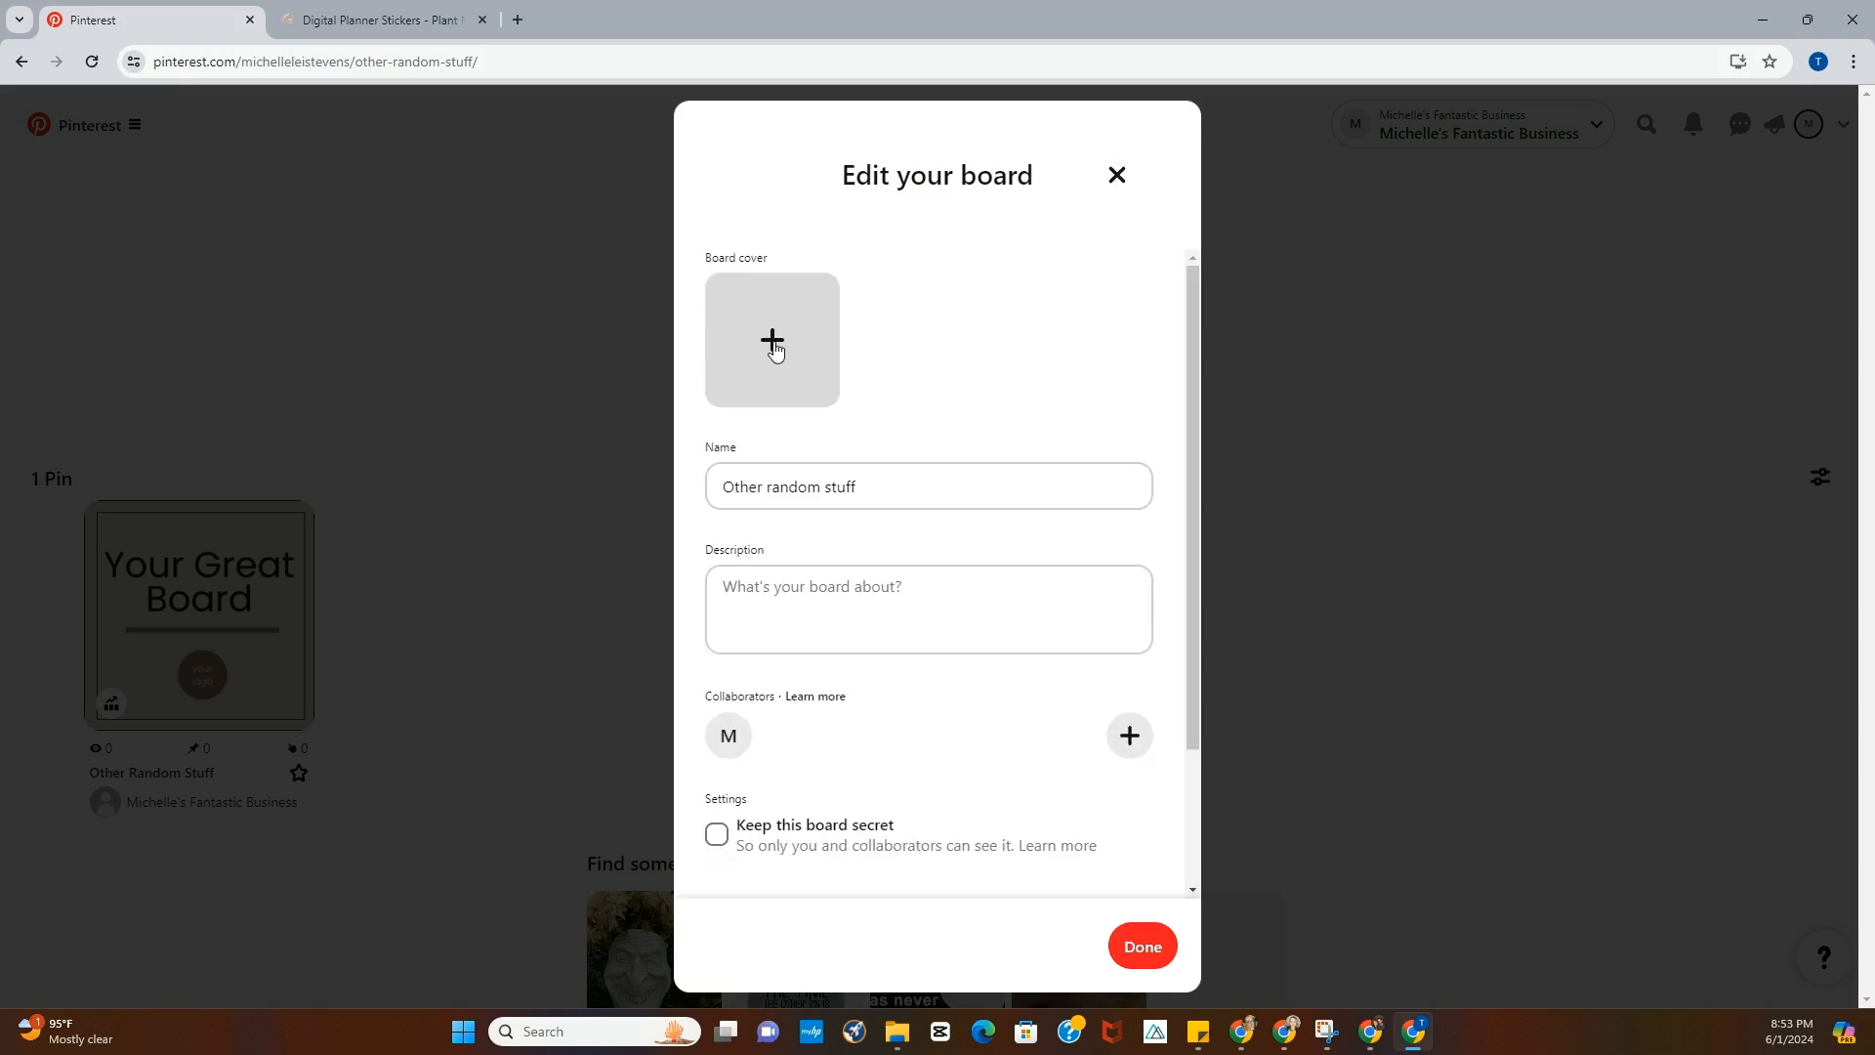
left_click(772, 342)
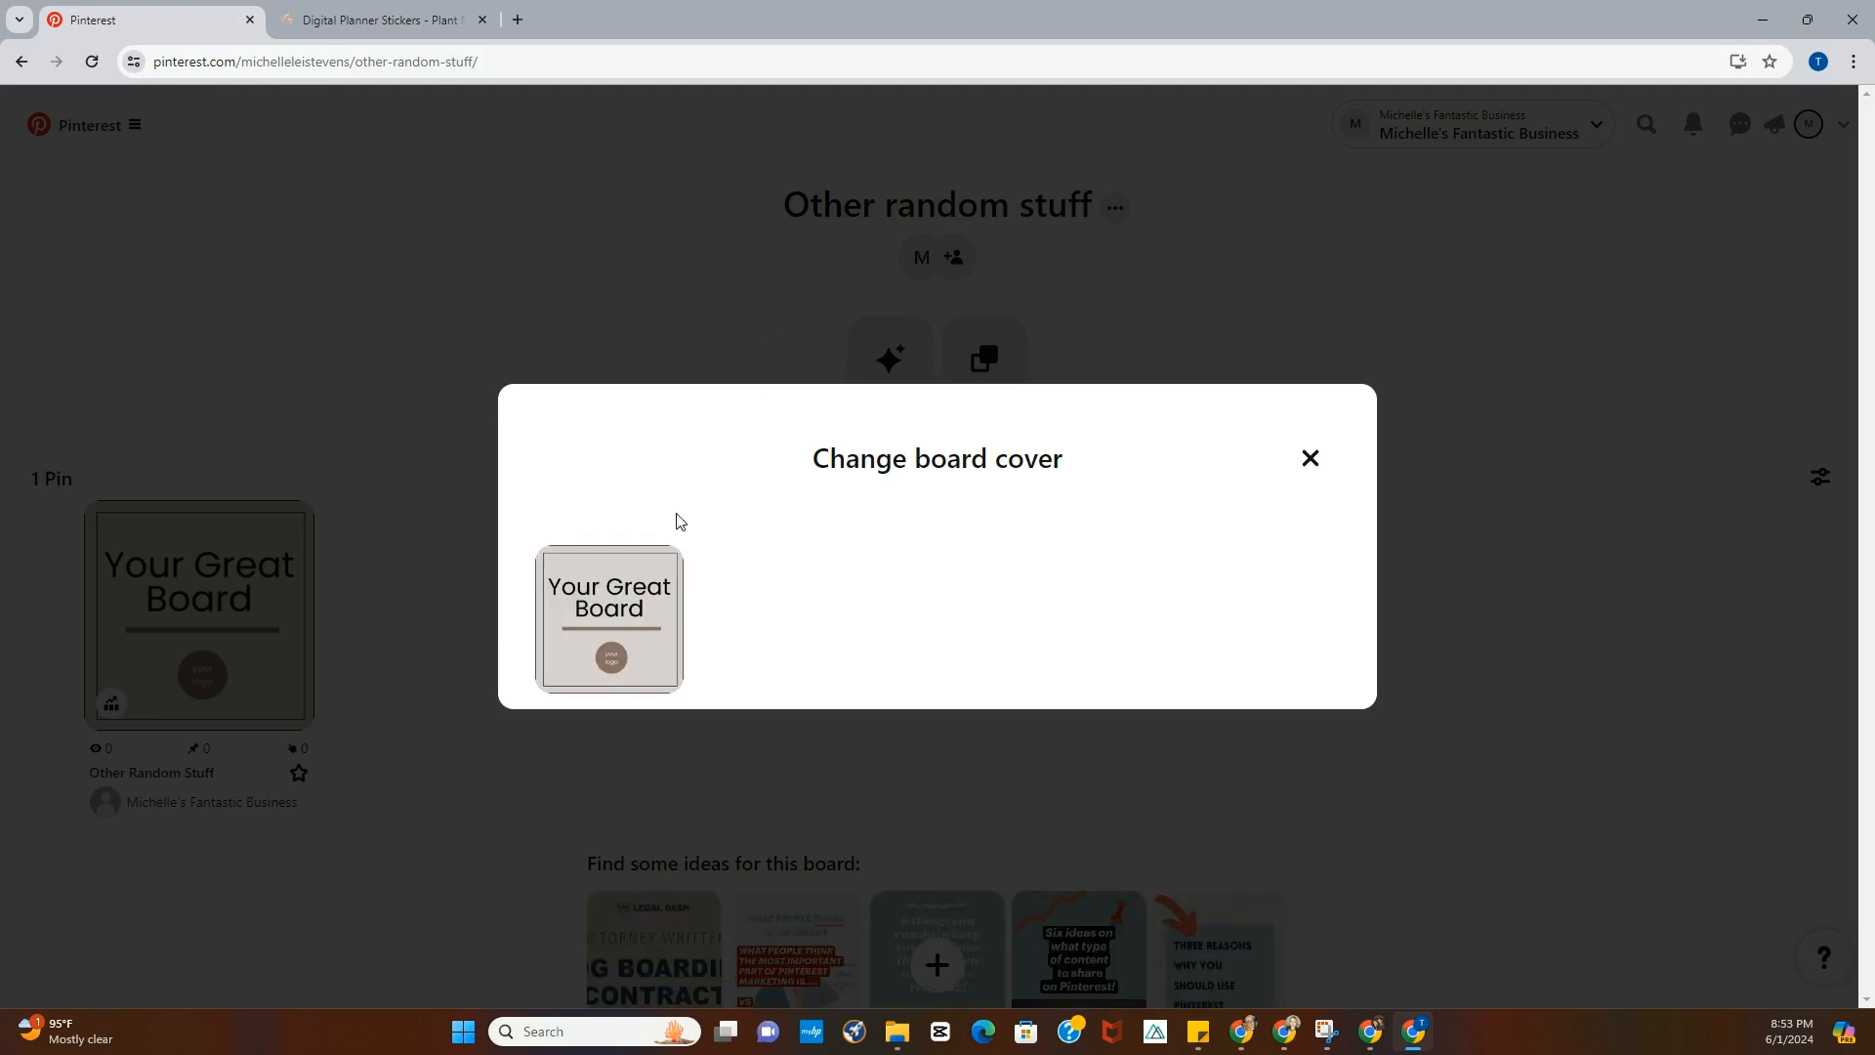
left_click(614, 632)
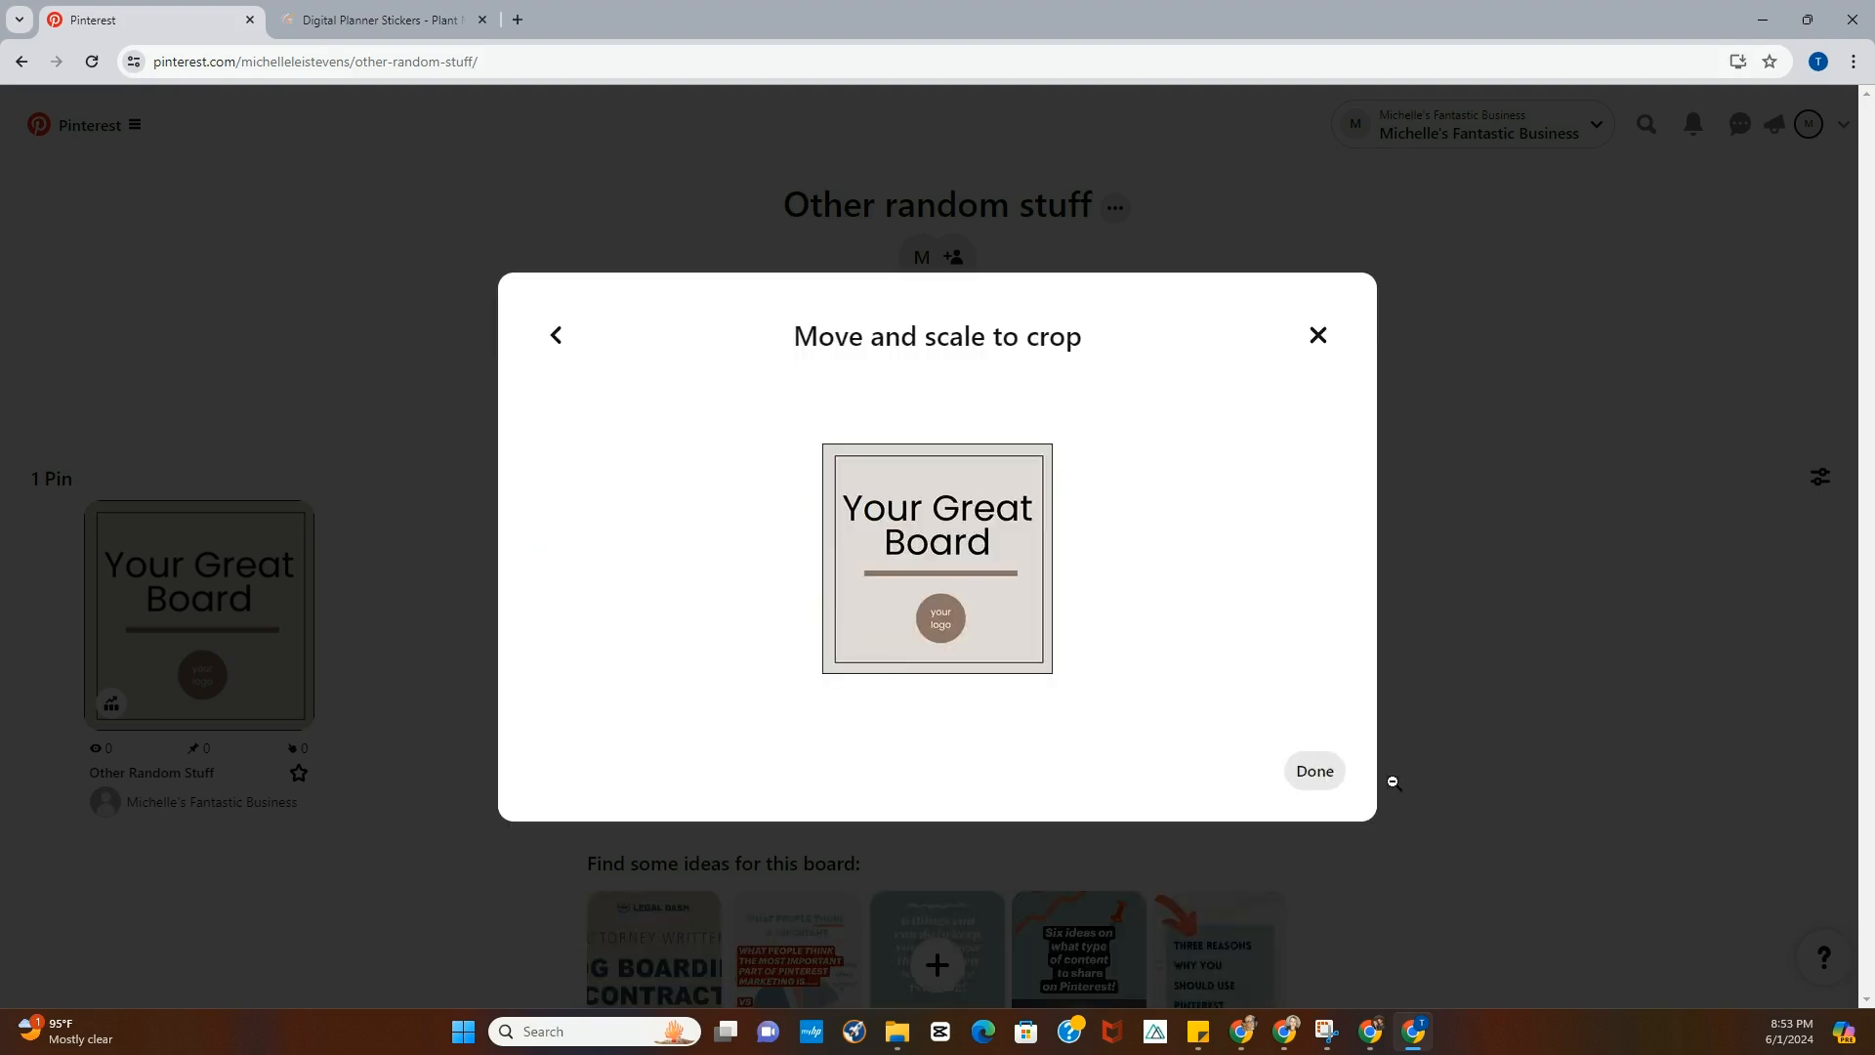
left_click(1310, 771)
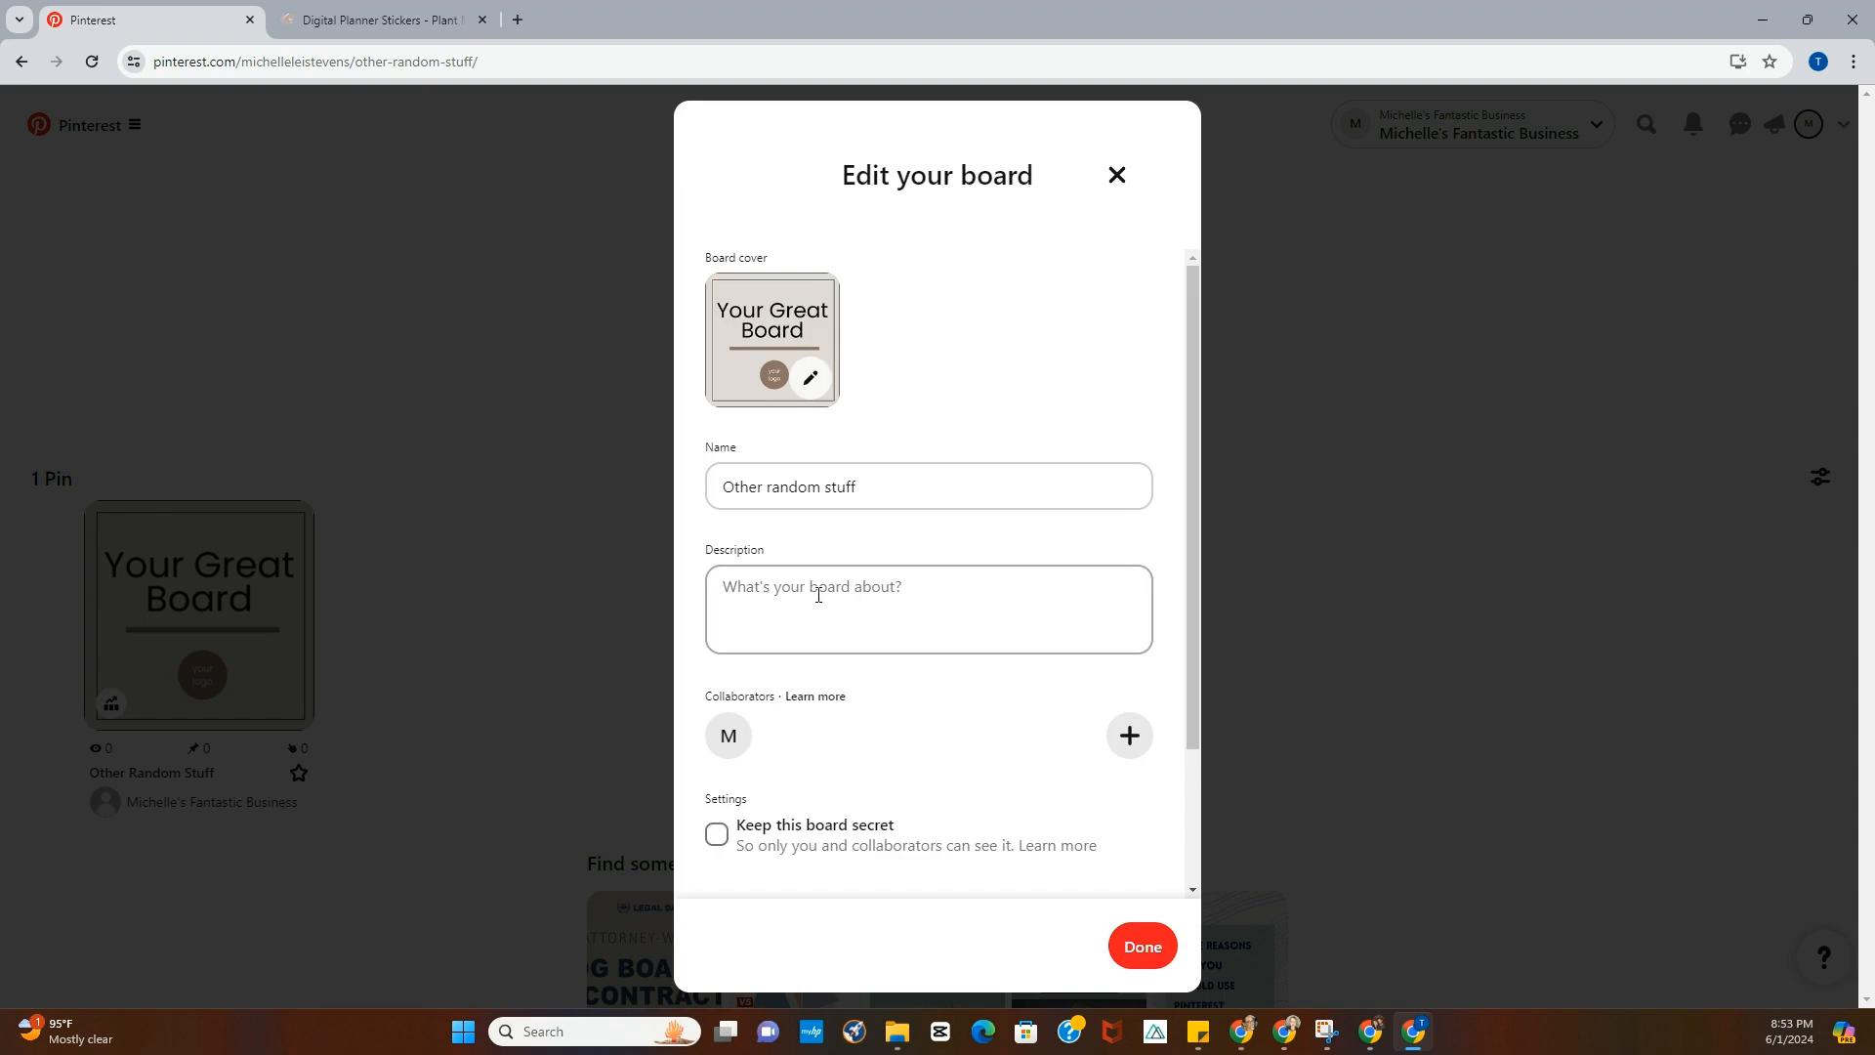
scroll(888, 587, "down", 2)
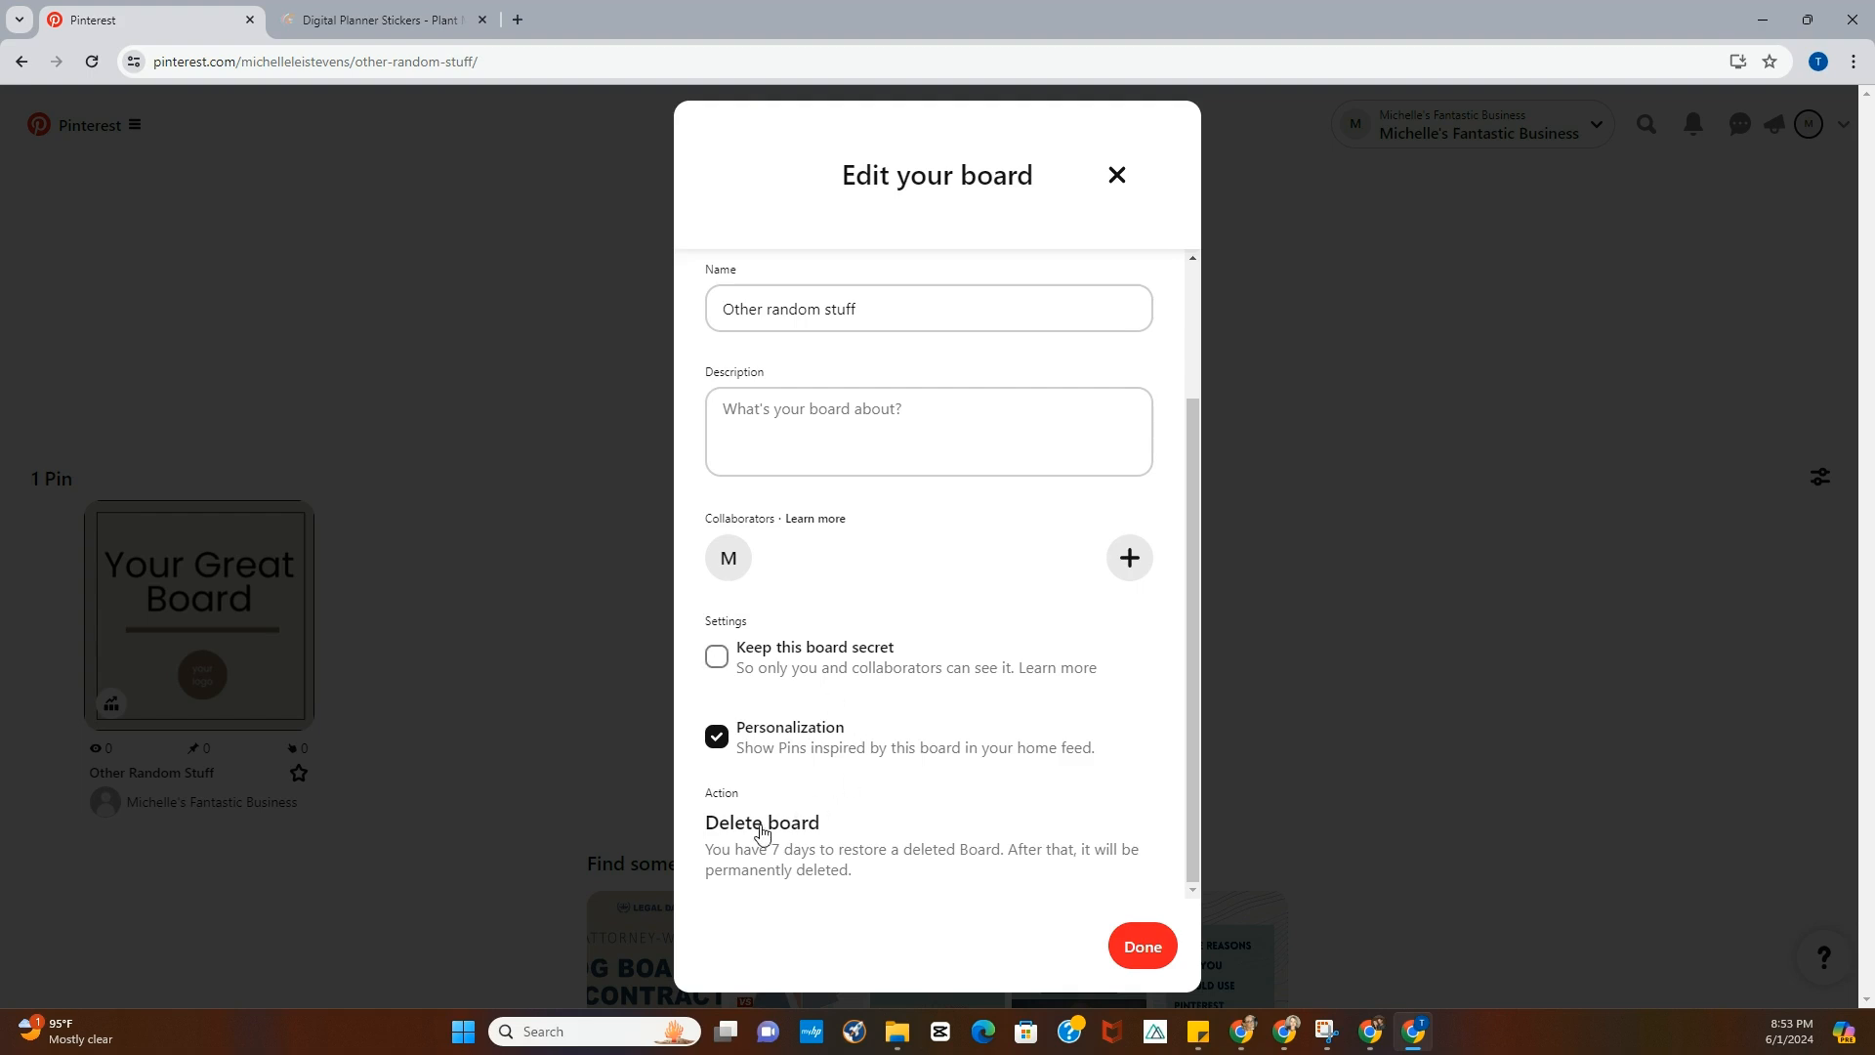
left_click(211, 842)
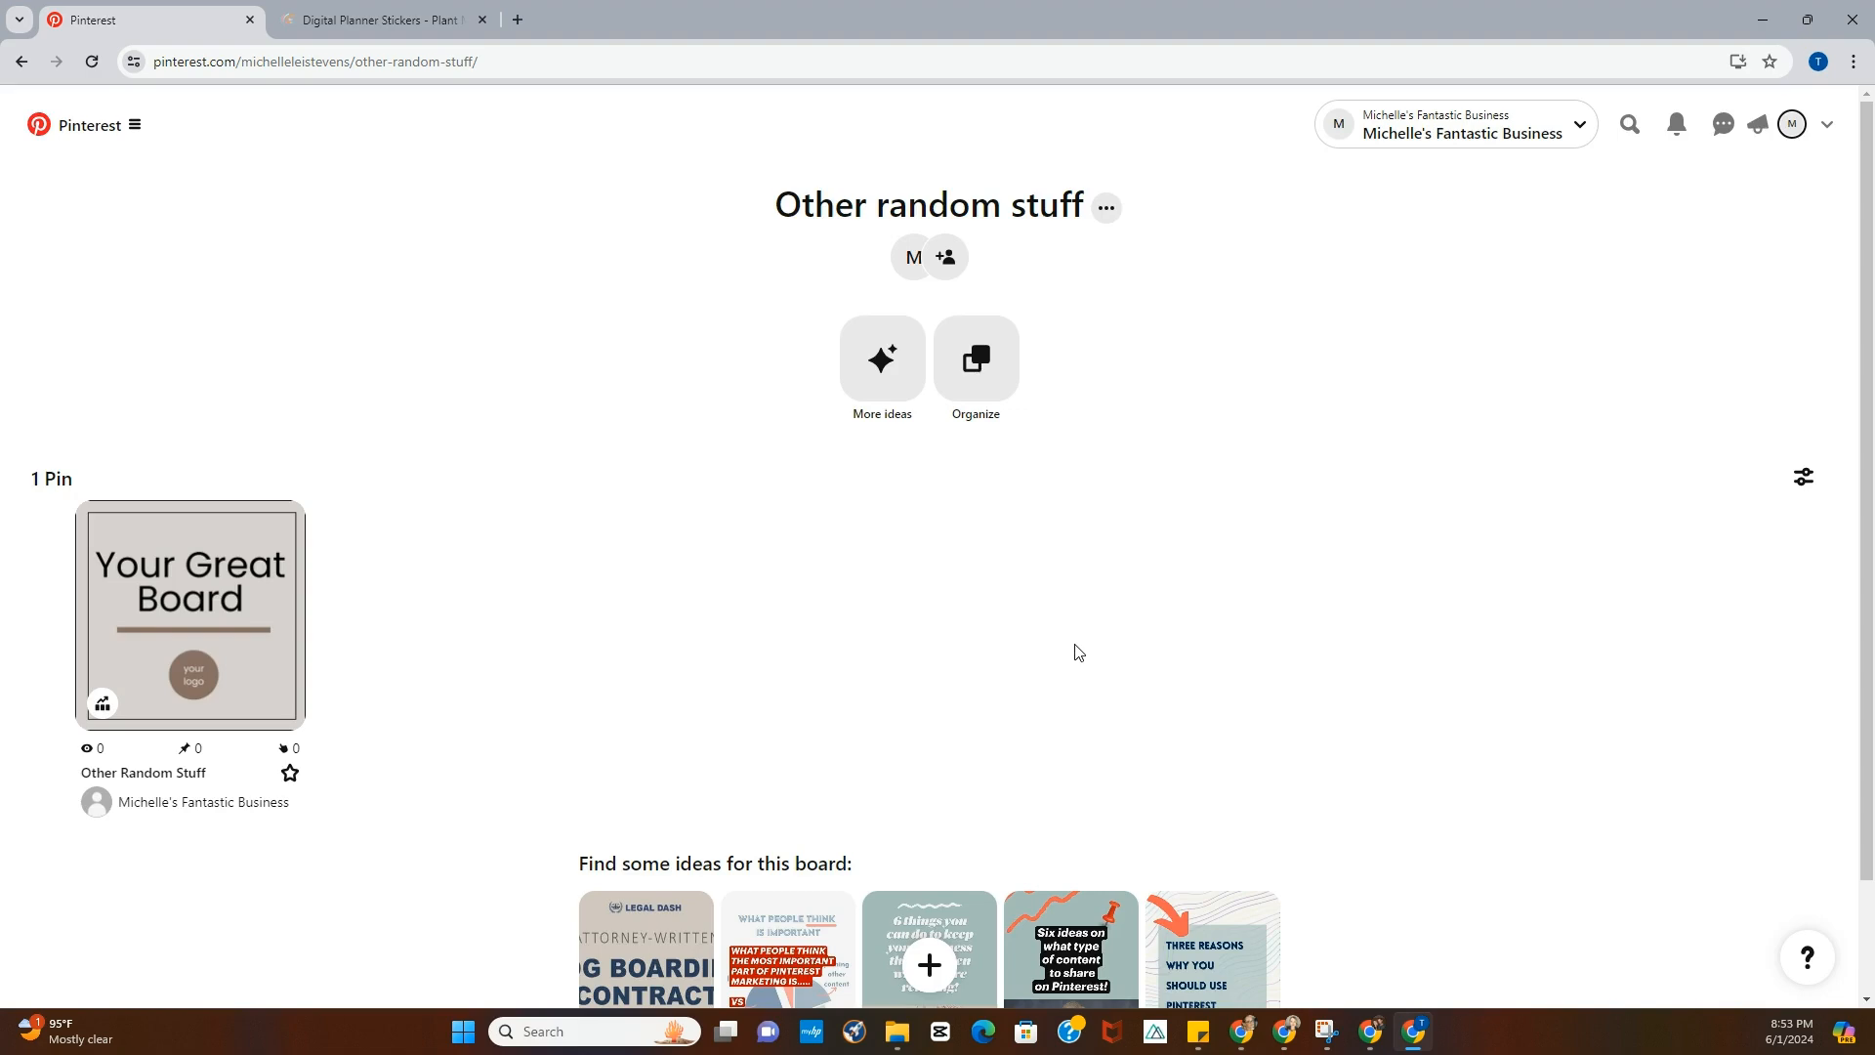
- Return to the profile and review the Created Pins
left_click(1795, 127)
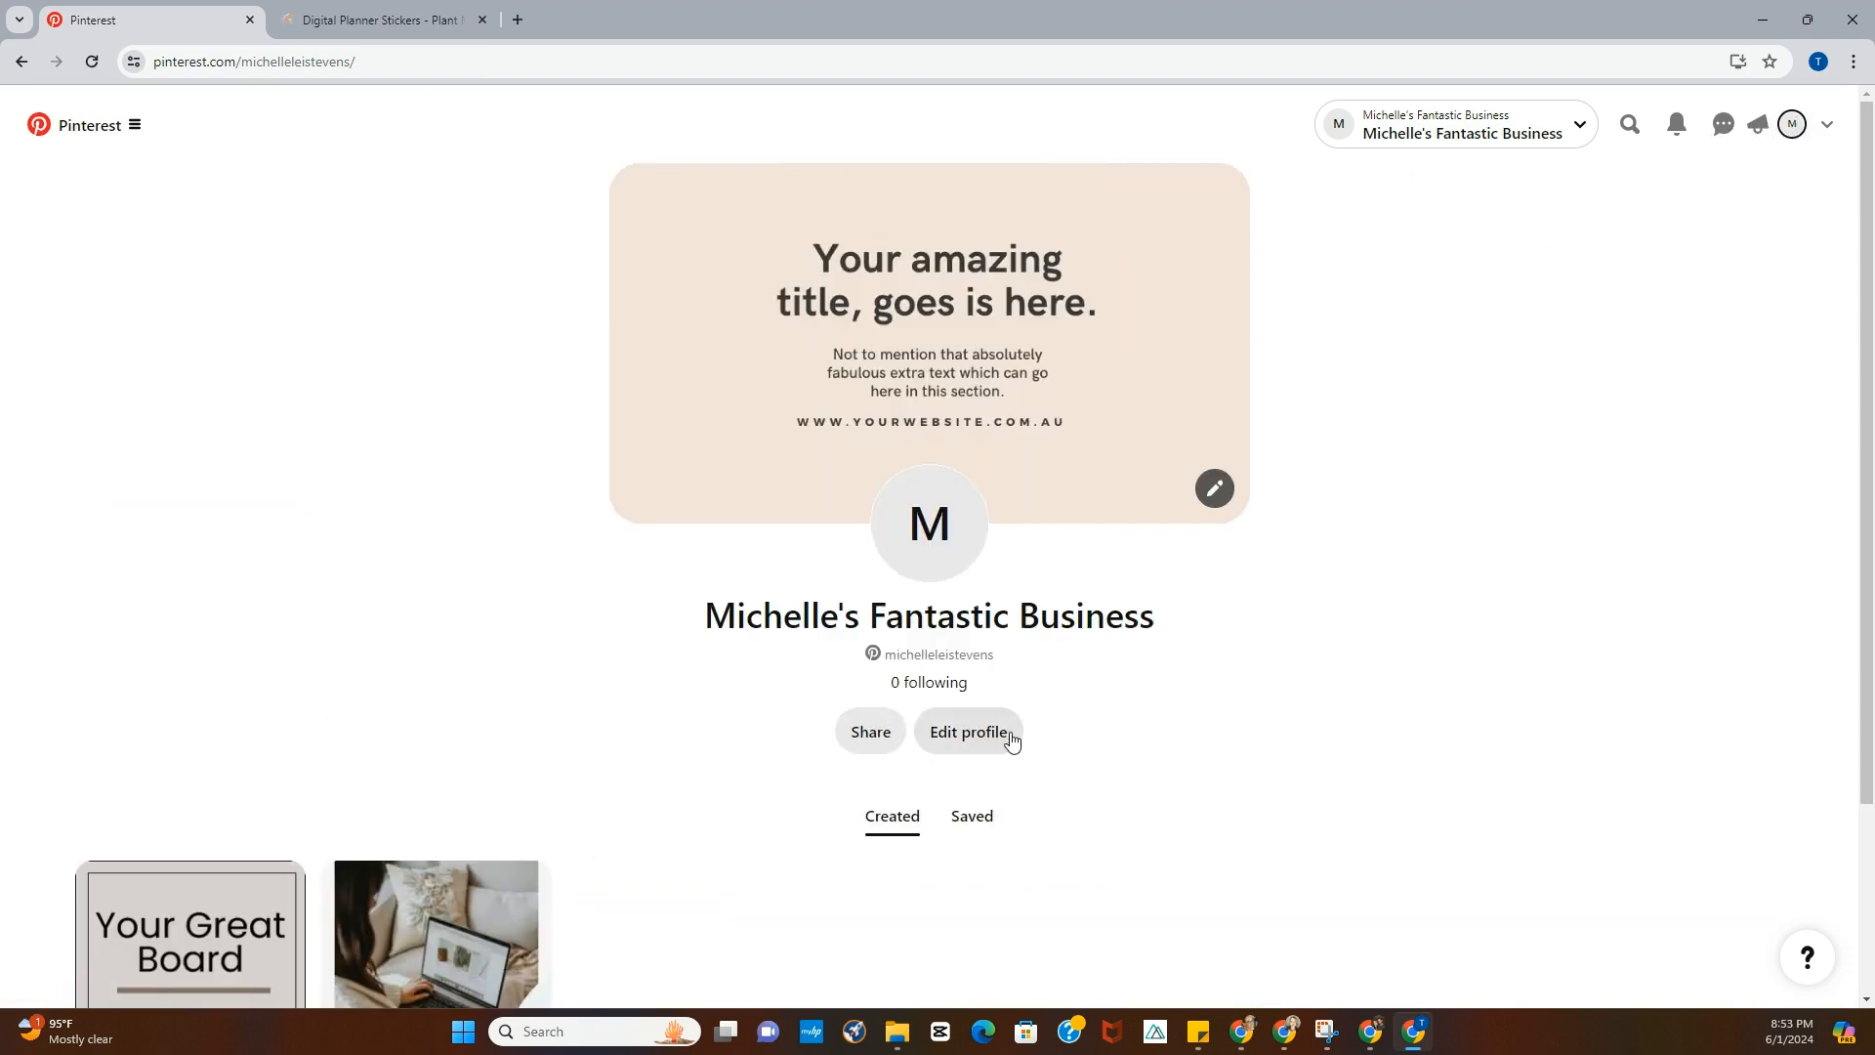
scroll(1016, 727, "down", 2)
scroll(1021, 723, "down", 1)
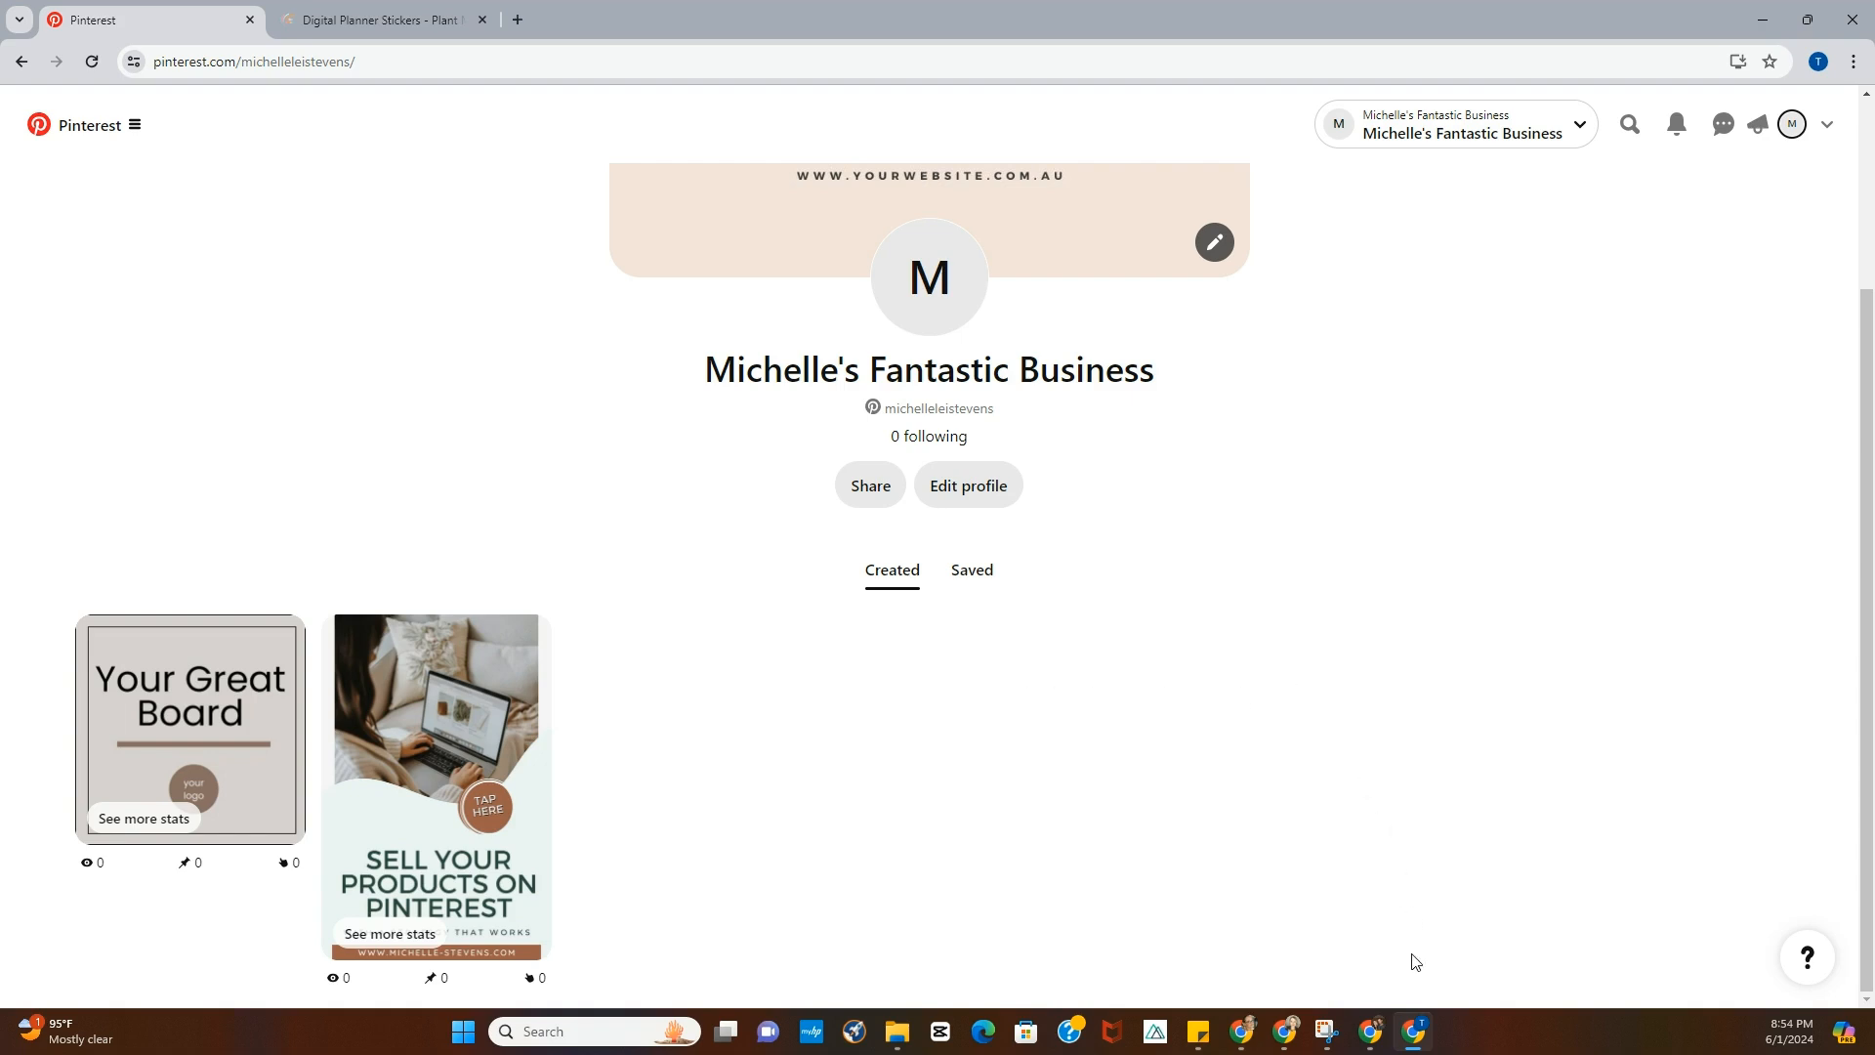
- Switch to the other browser window showing an established Pinterest profile's saved boards
mouse_move(1292, 1035)
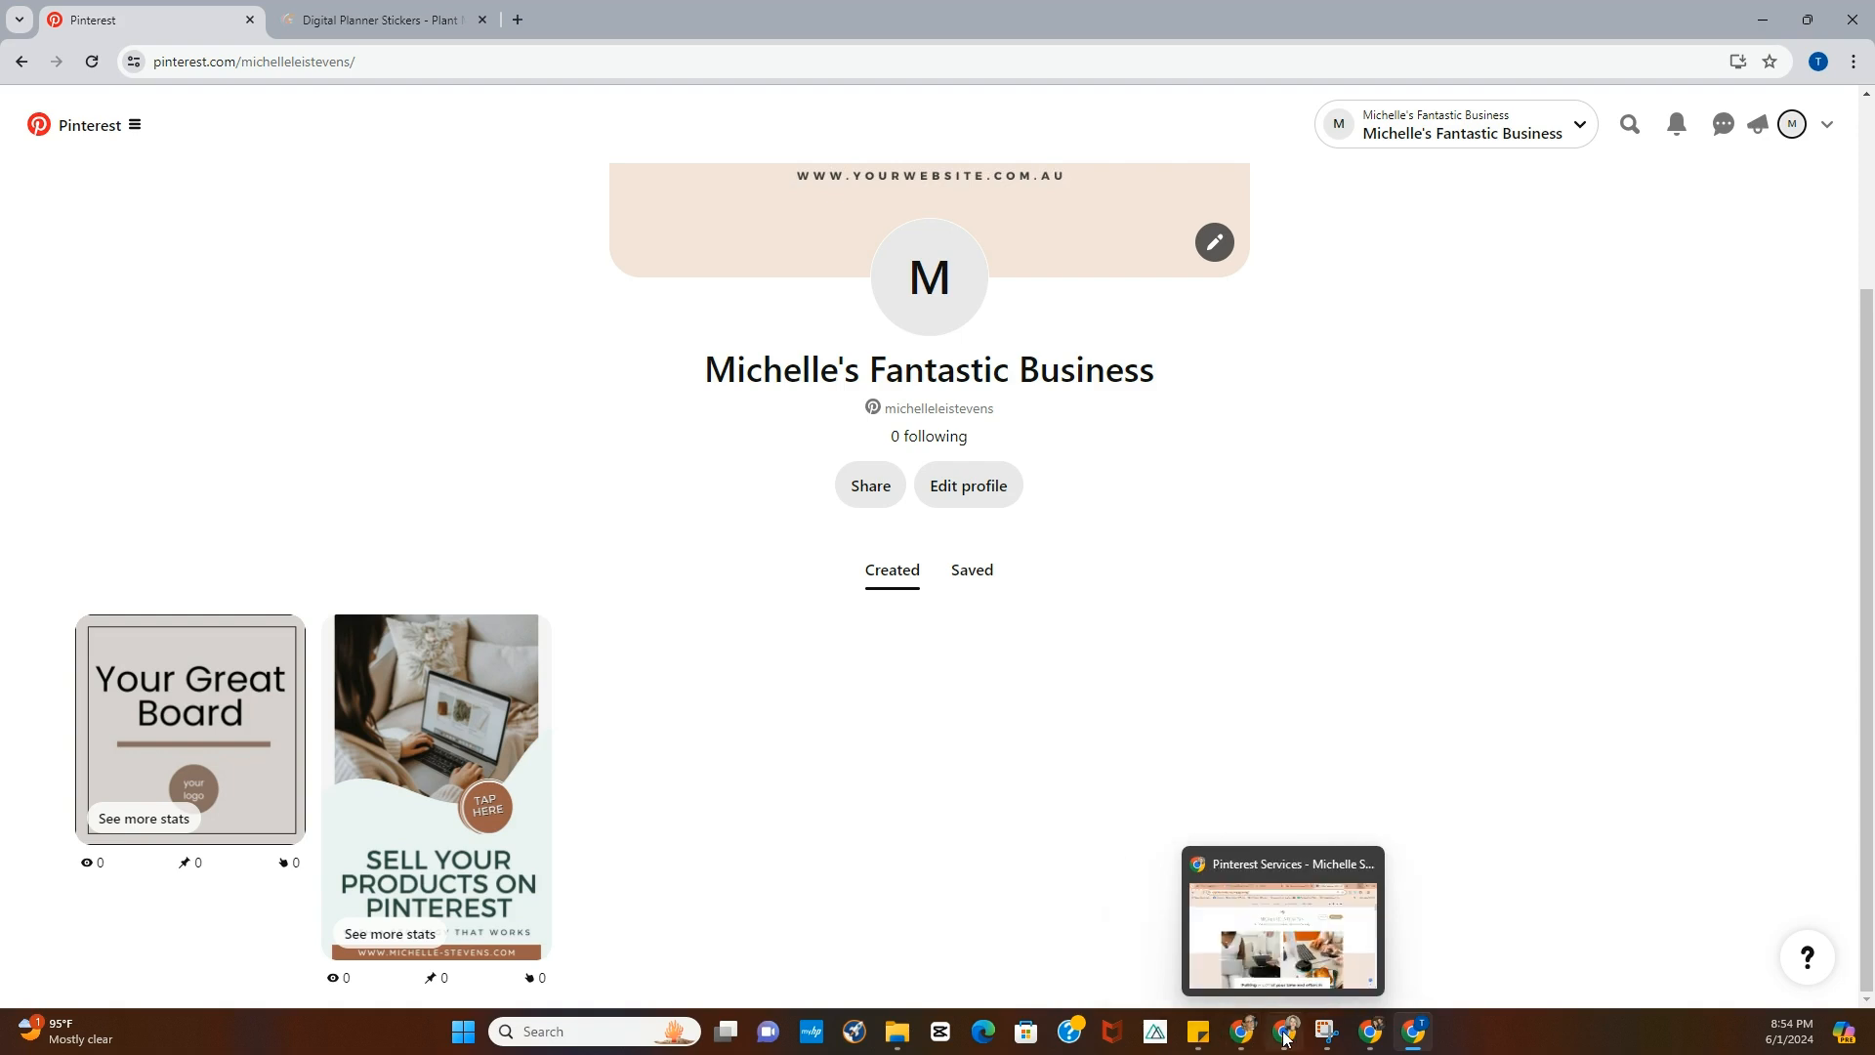
left_click(1285, 1036)
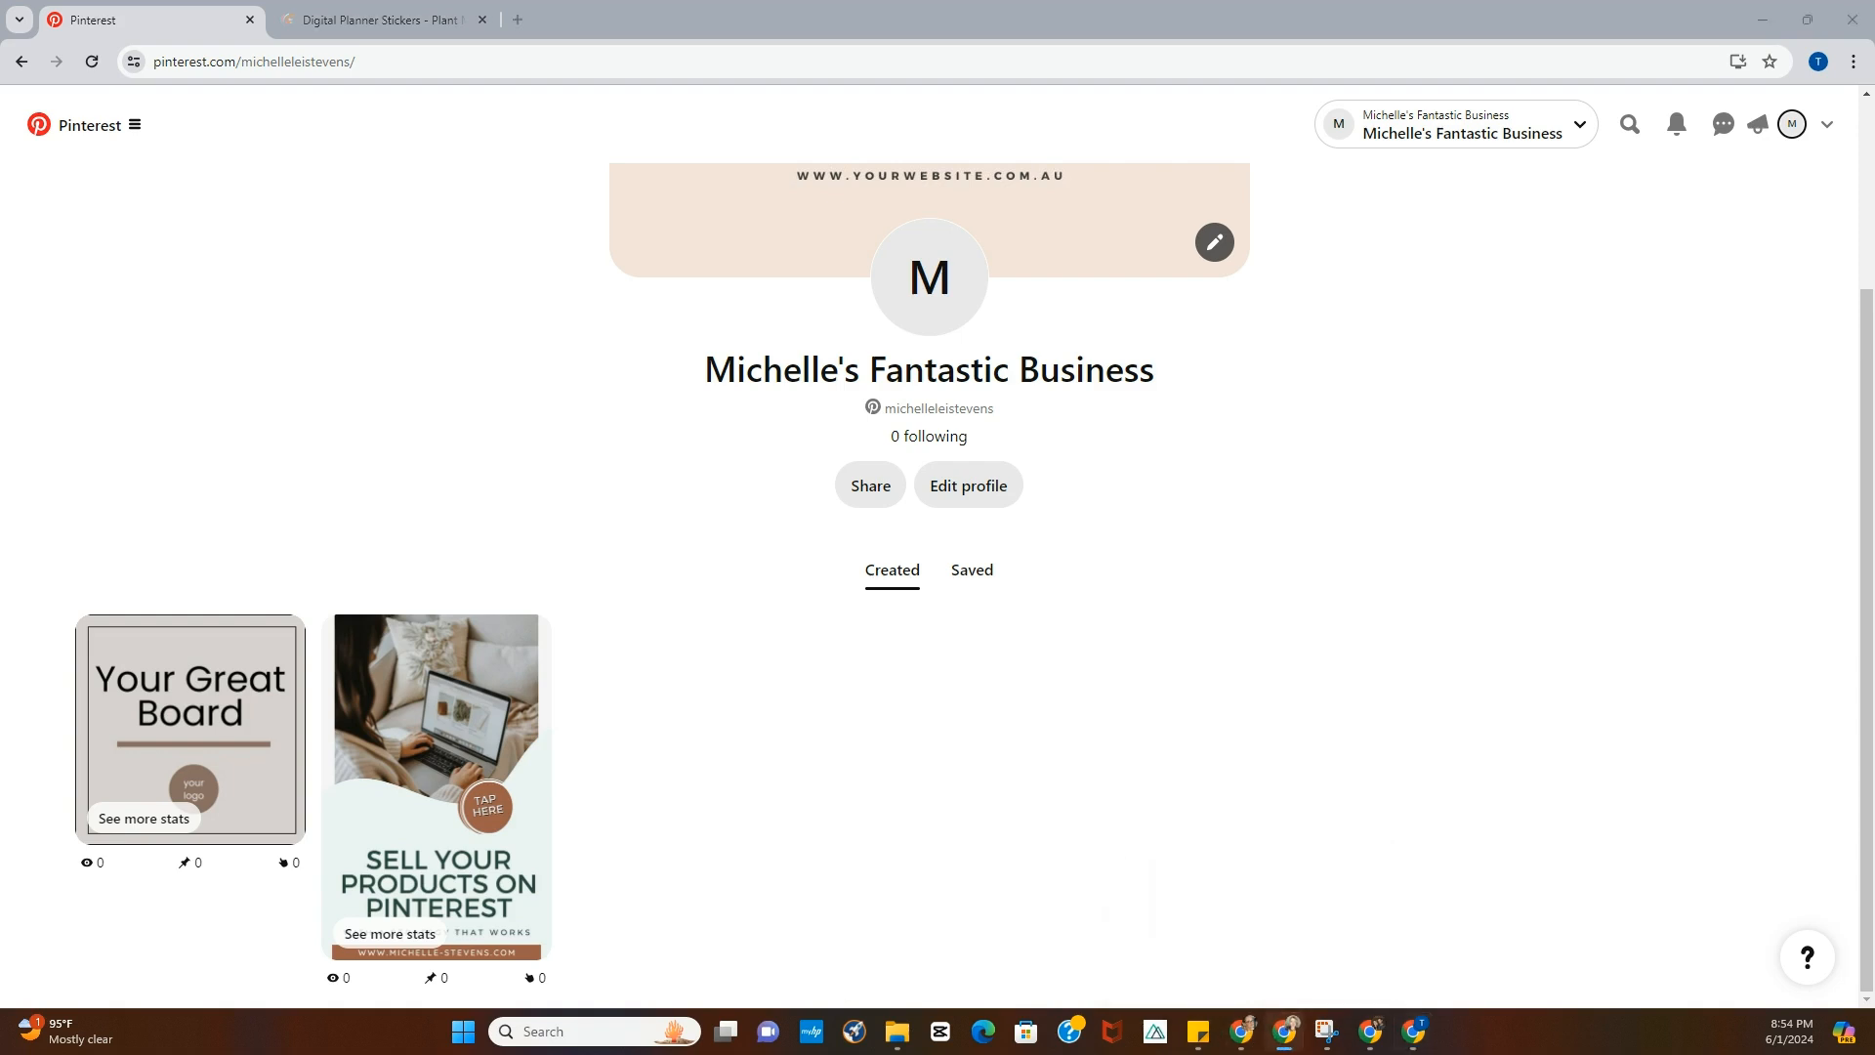
left_click(1244, 1034)
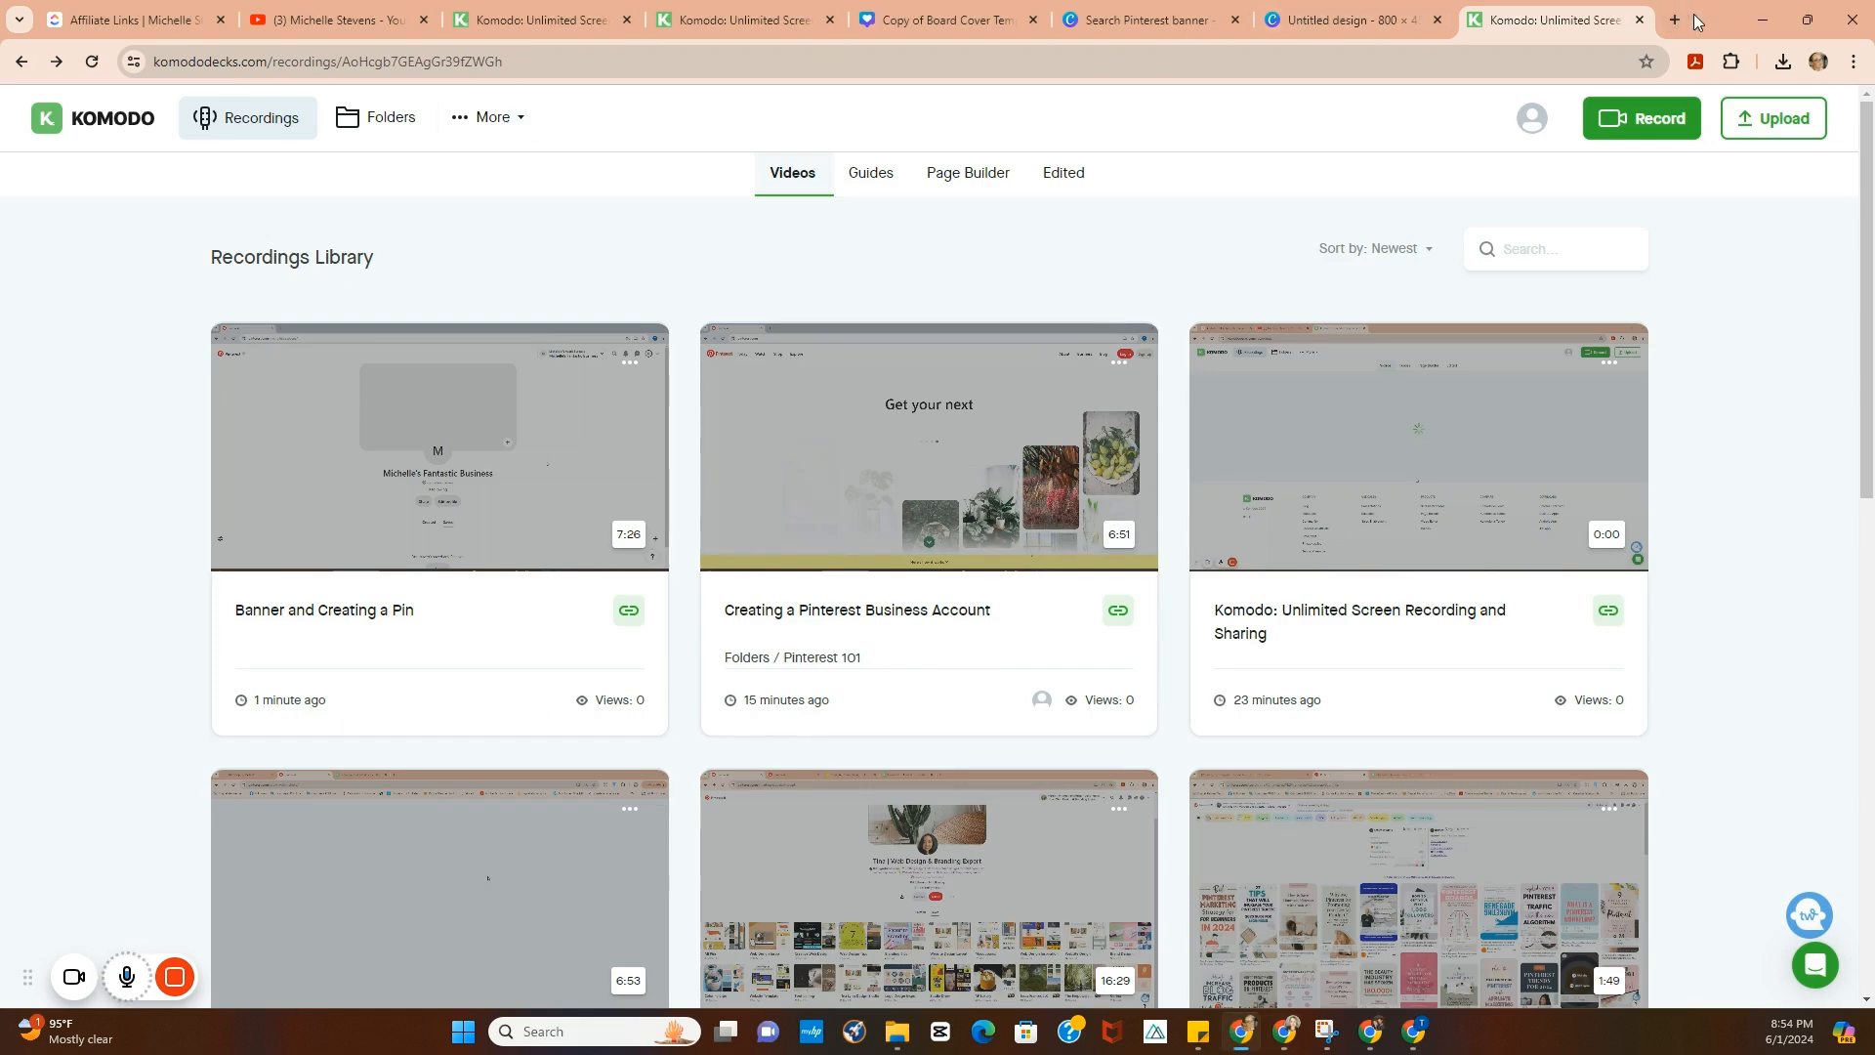
left_click_drag(1680, 19, 147, 1054)
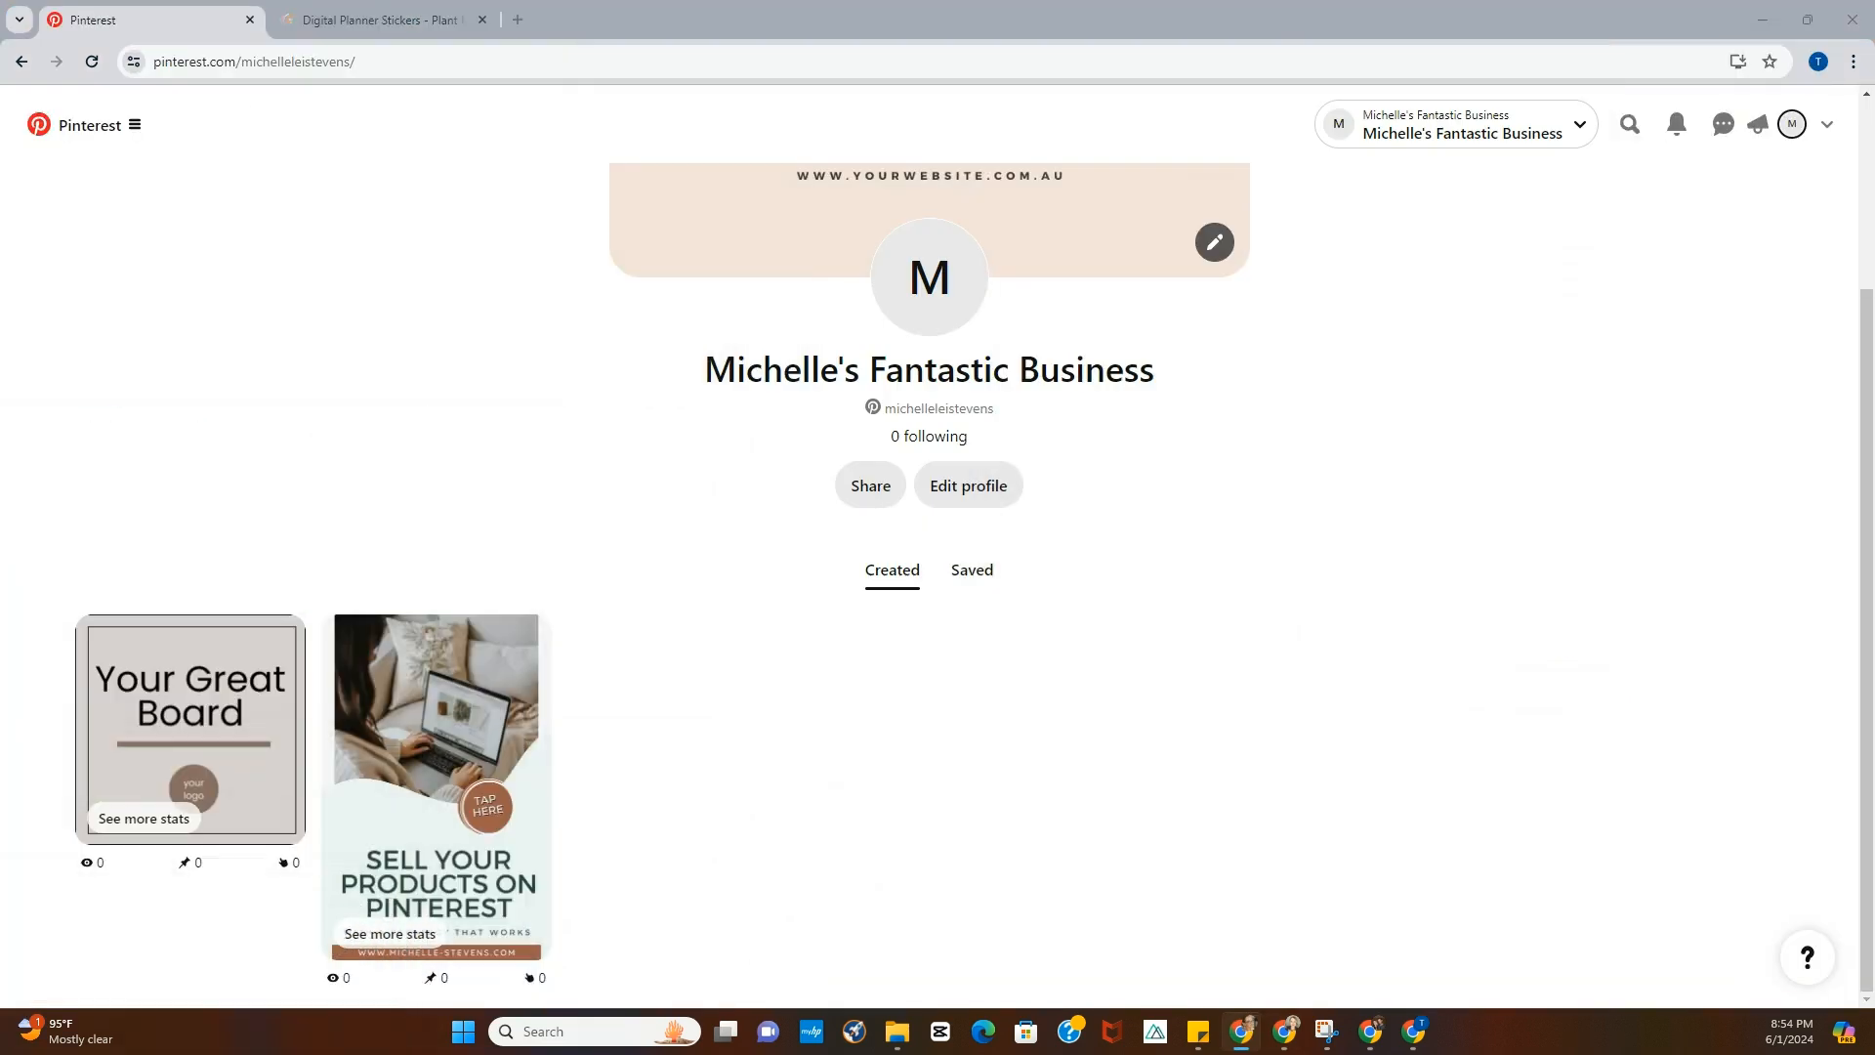
scroll(1216, 606, "down", 1)
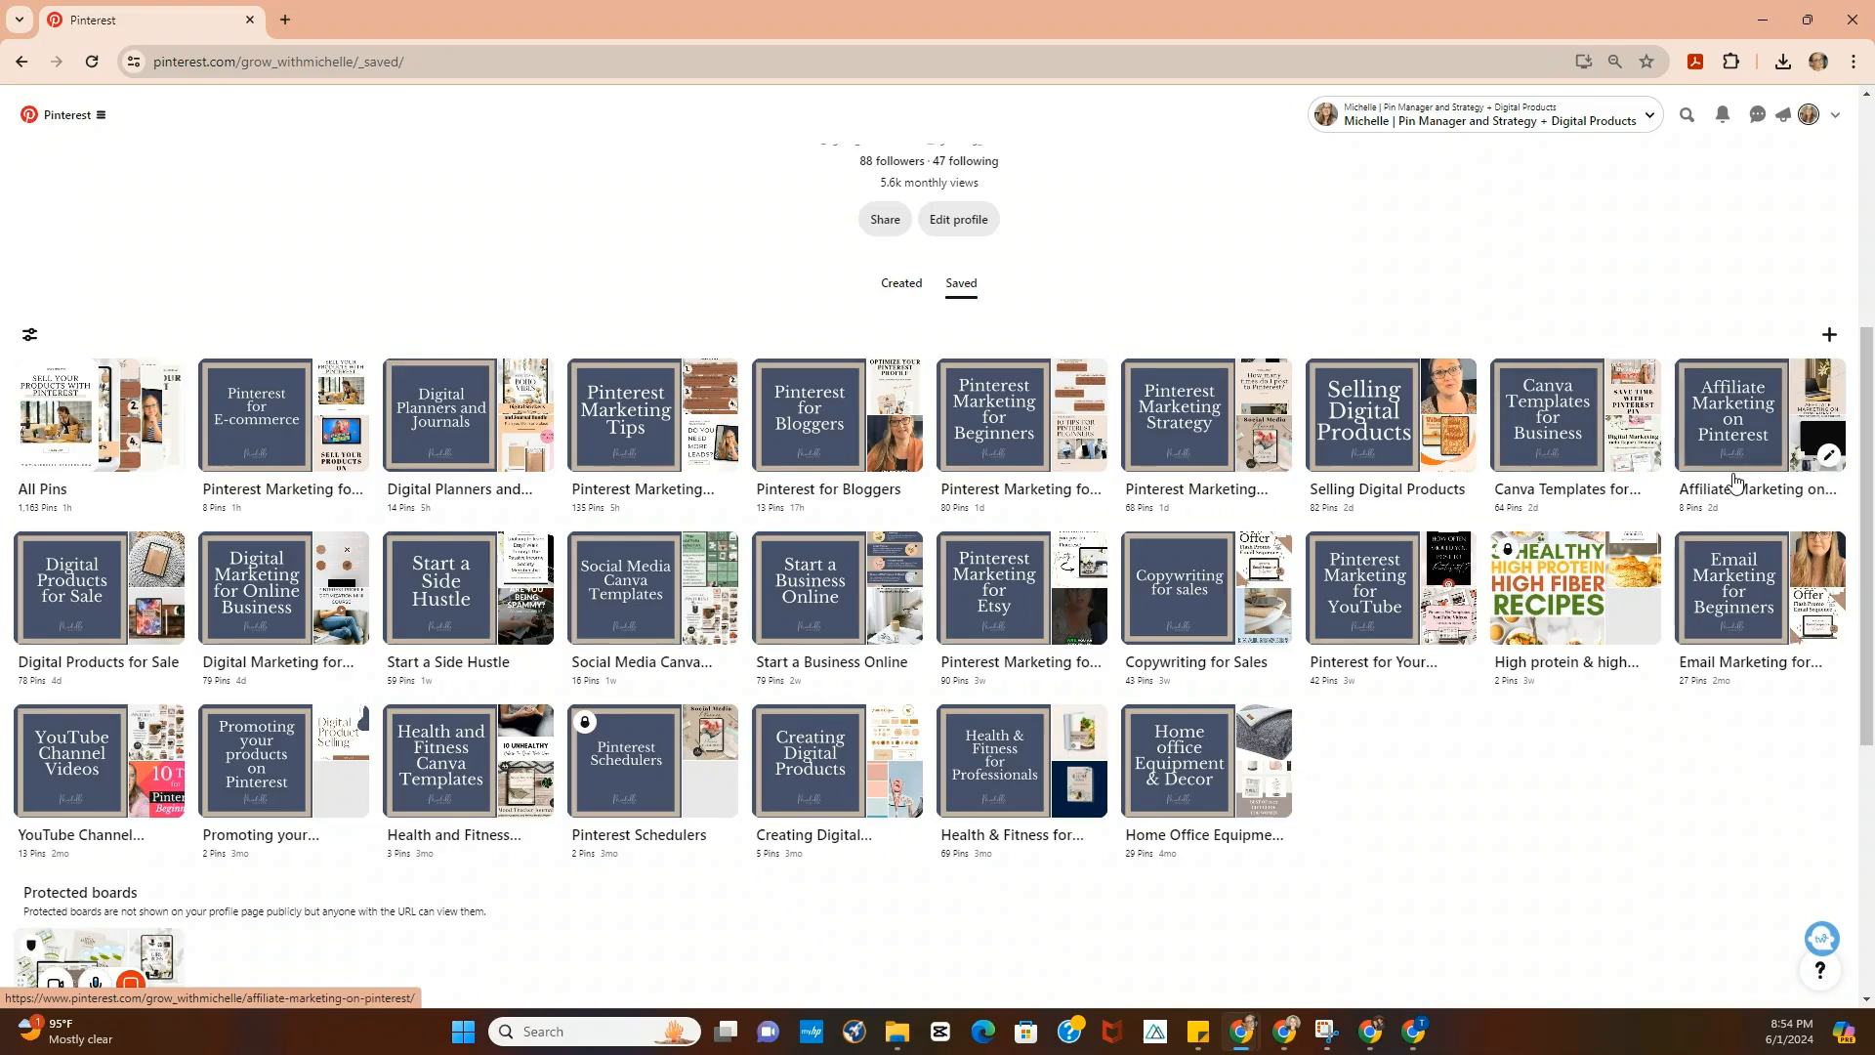
scroll(1736, 477, "up", 2)
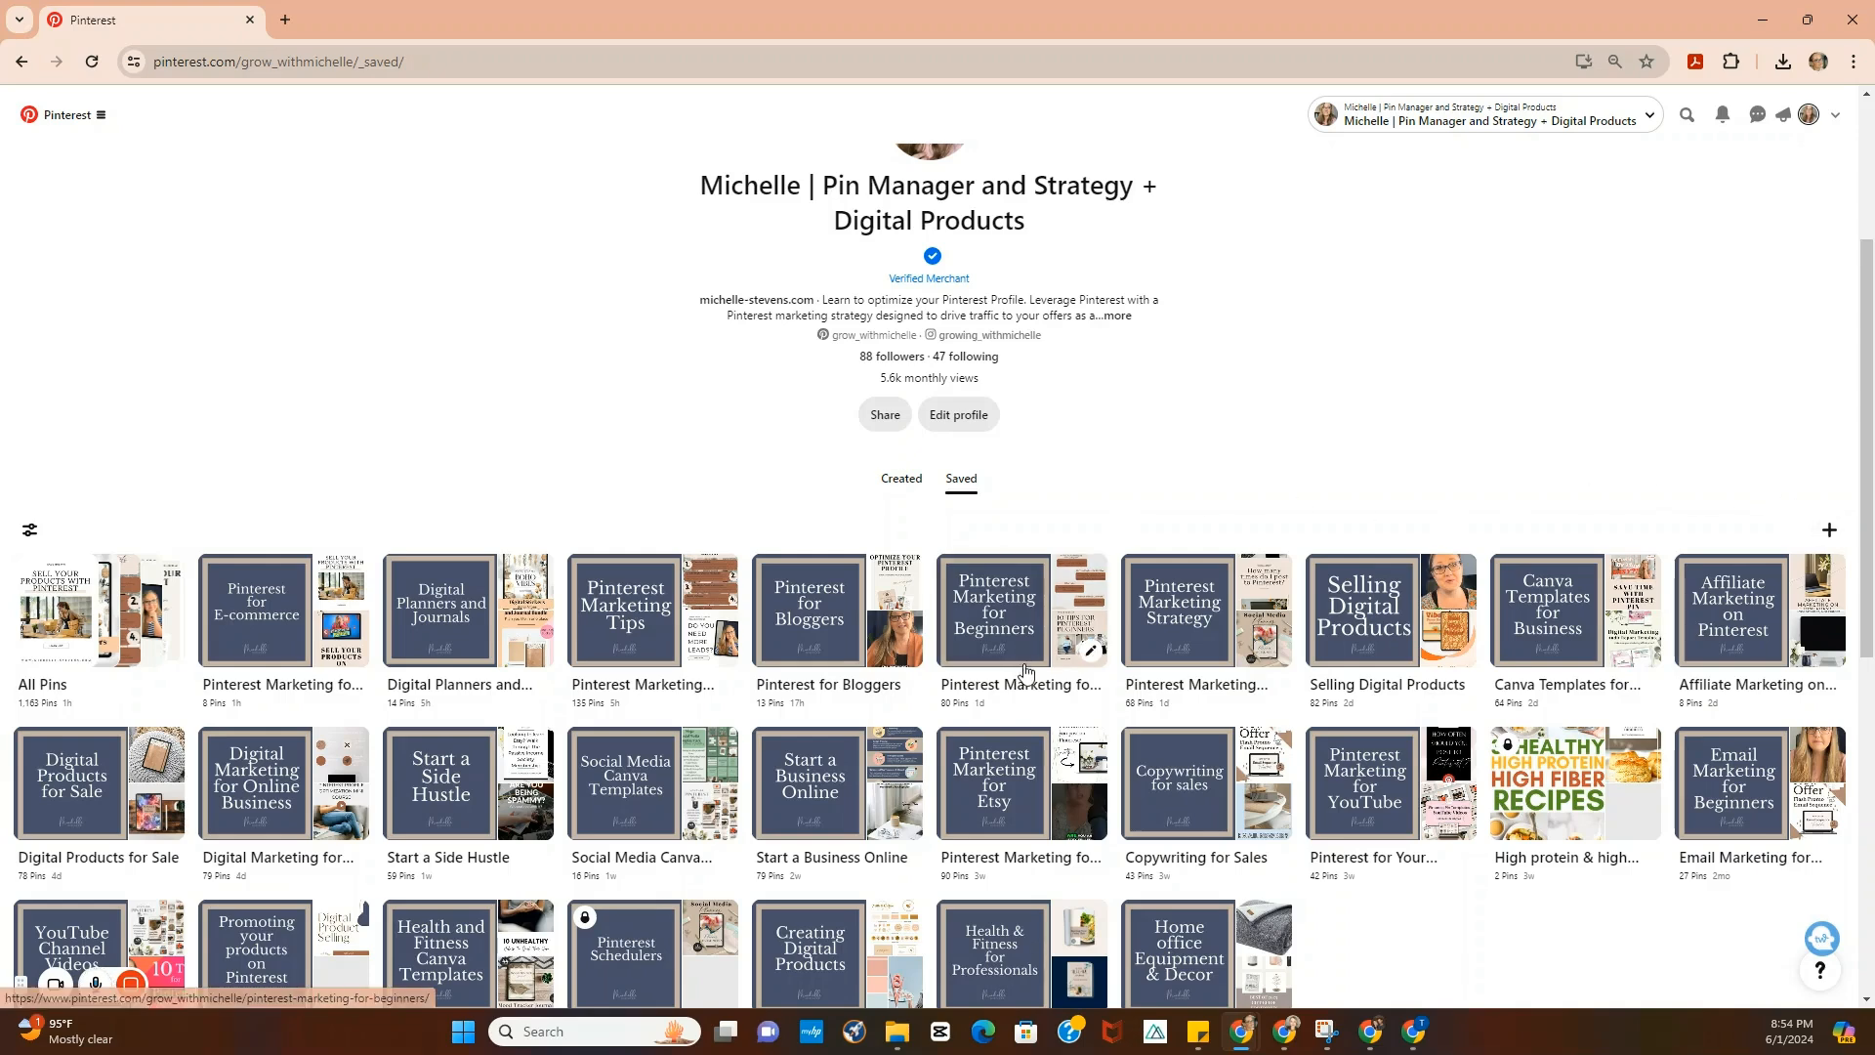
- Edit the "Pinterest Marketing for Beginners" board and set its cover to the branded "Pinterest Marketing for Beginners" title Pin
left_click(1016, 635)
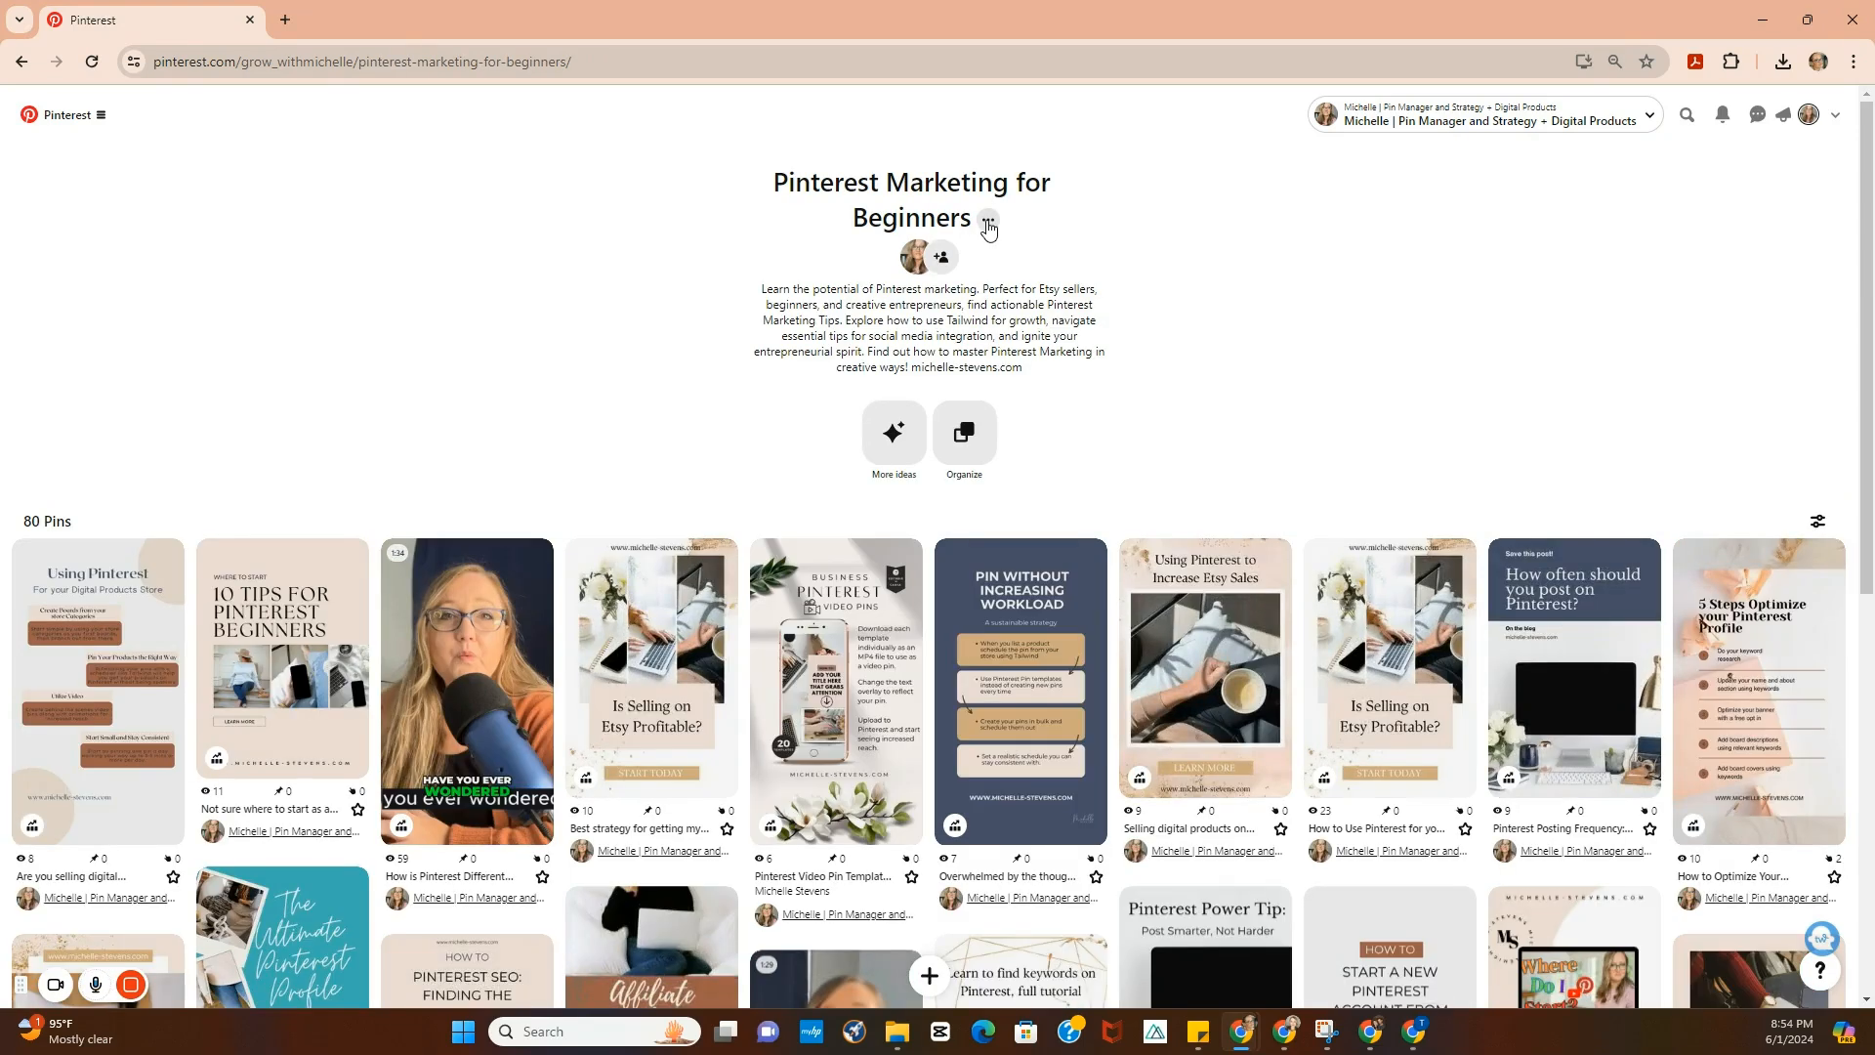
left_click(988, 221)
left_click(982, 283)
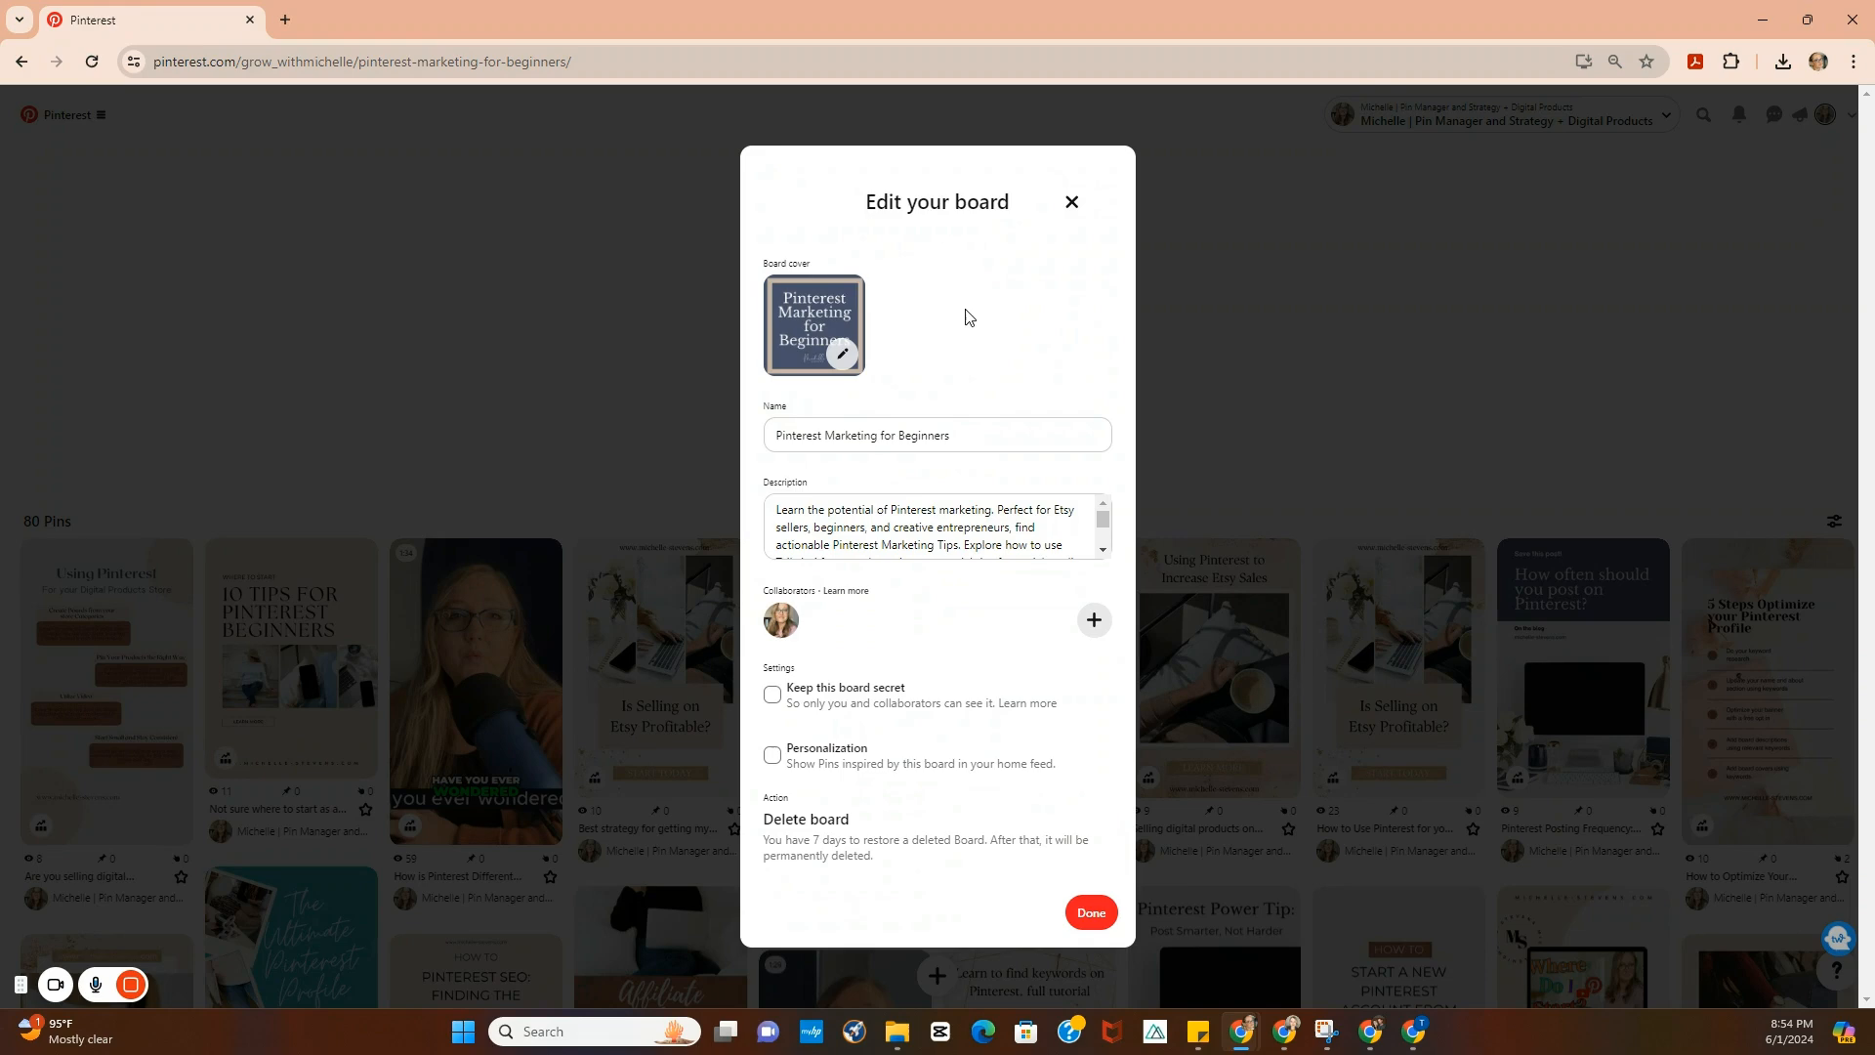
left_click(794, 308)
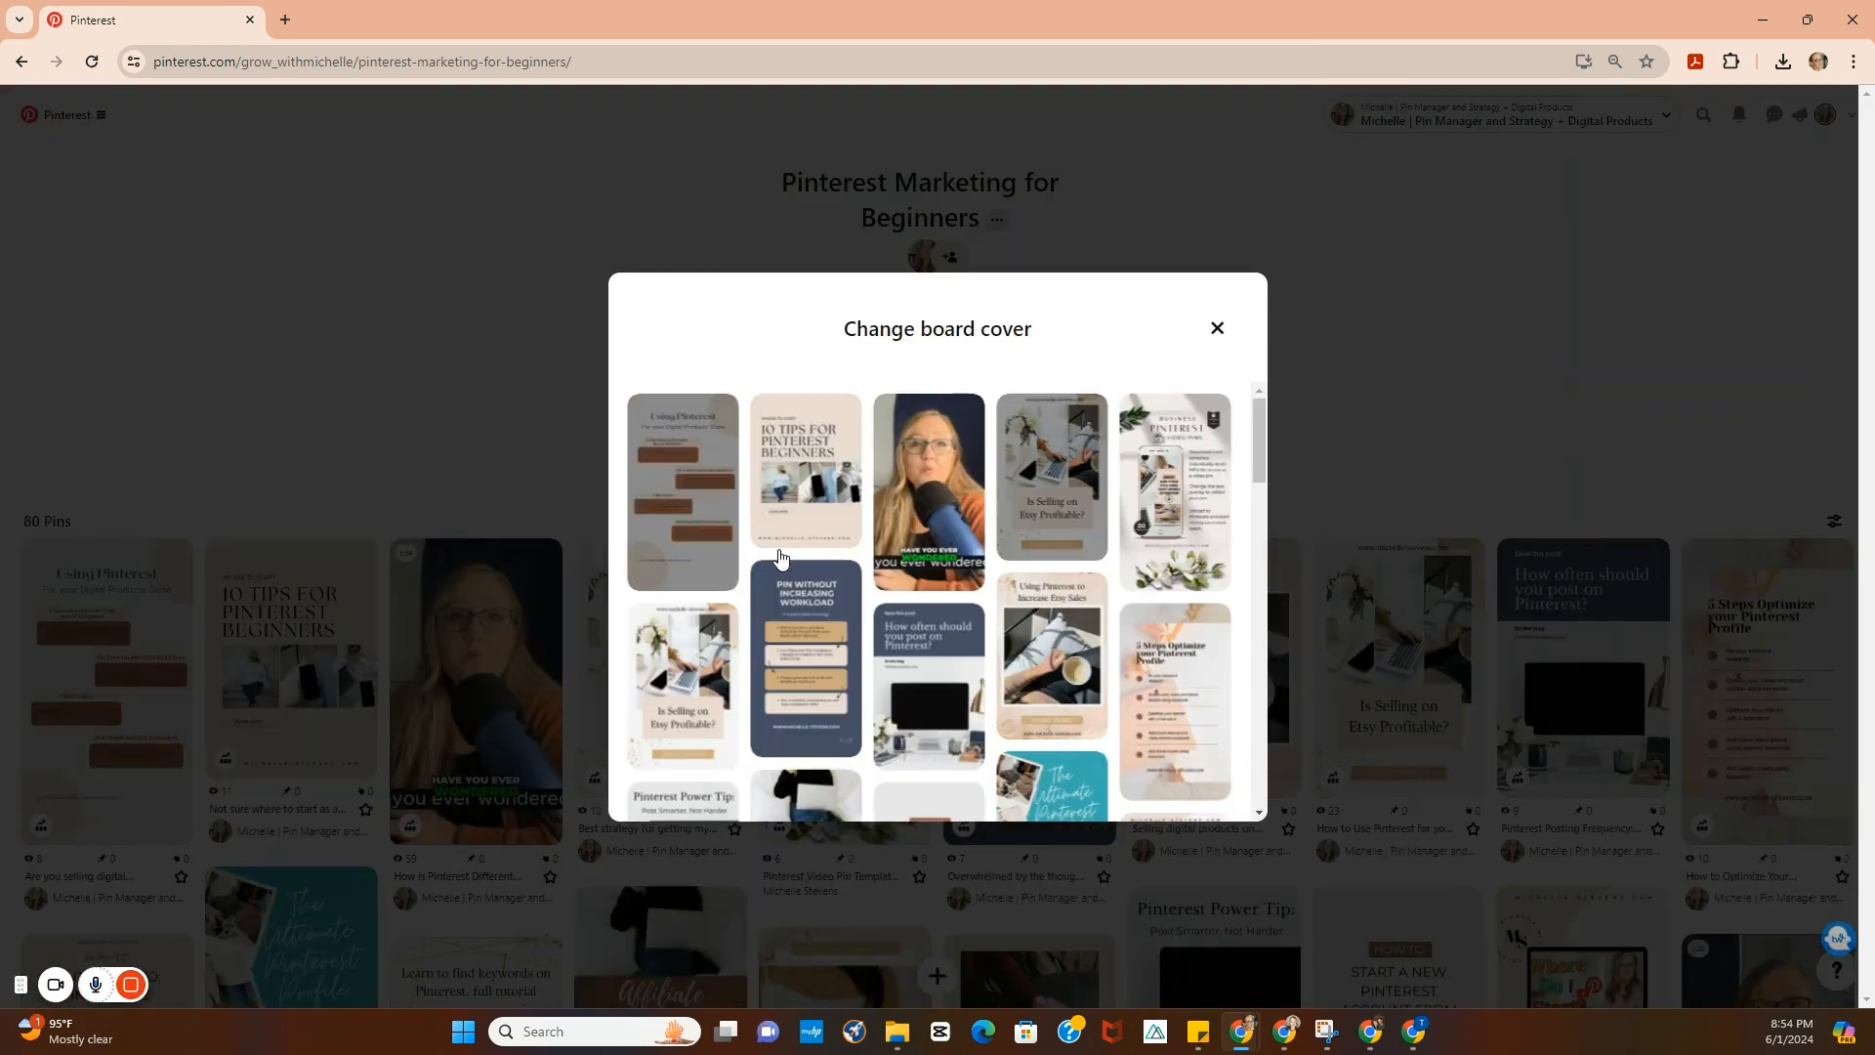
scroll(906, 559, "down", 3)
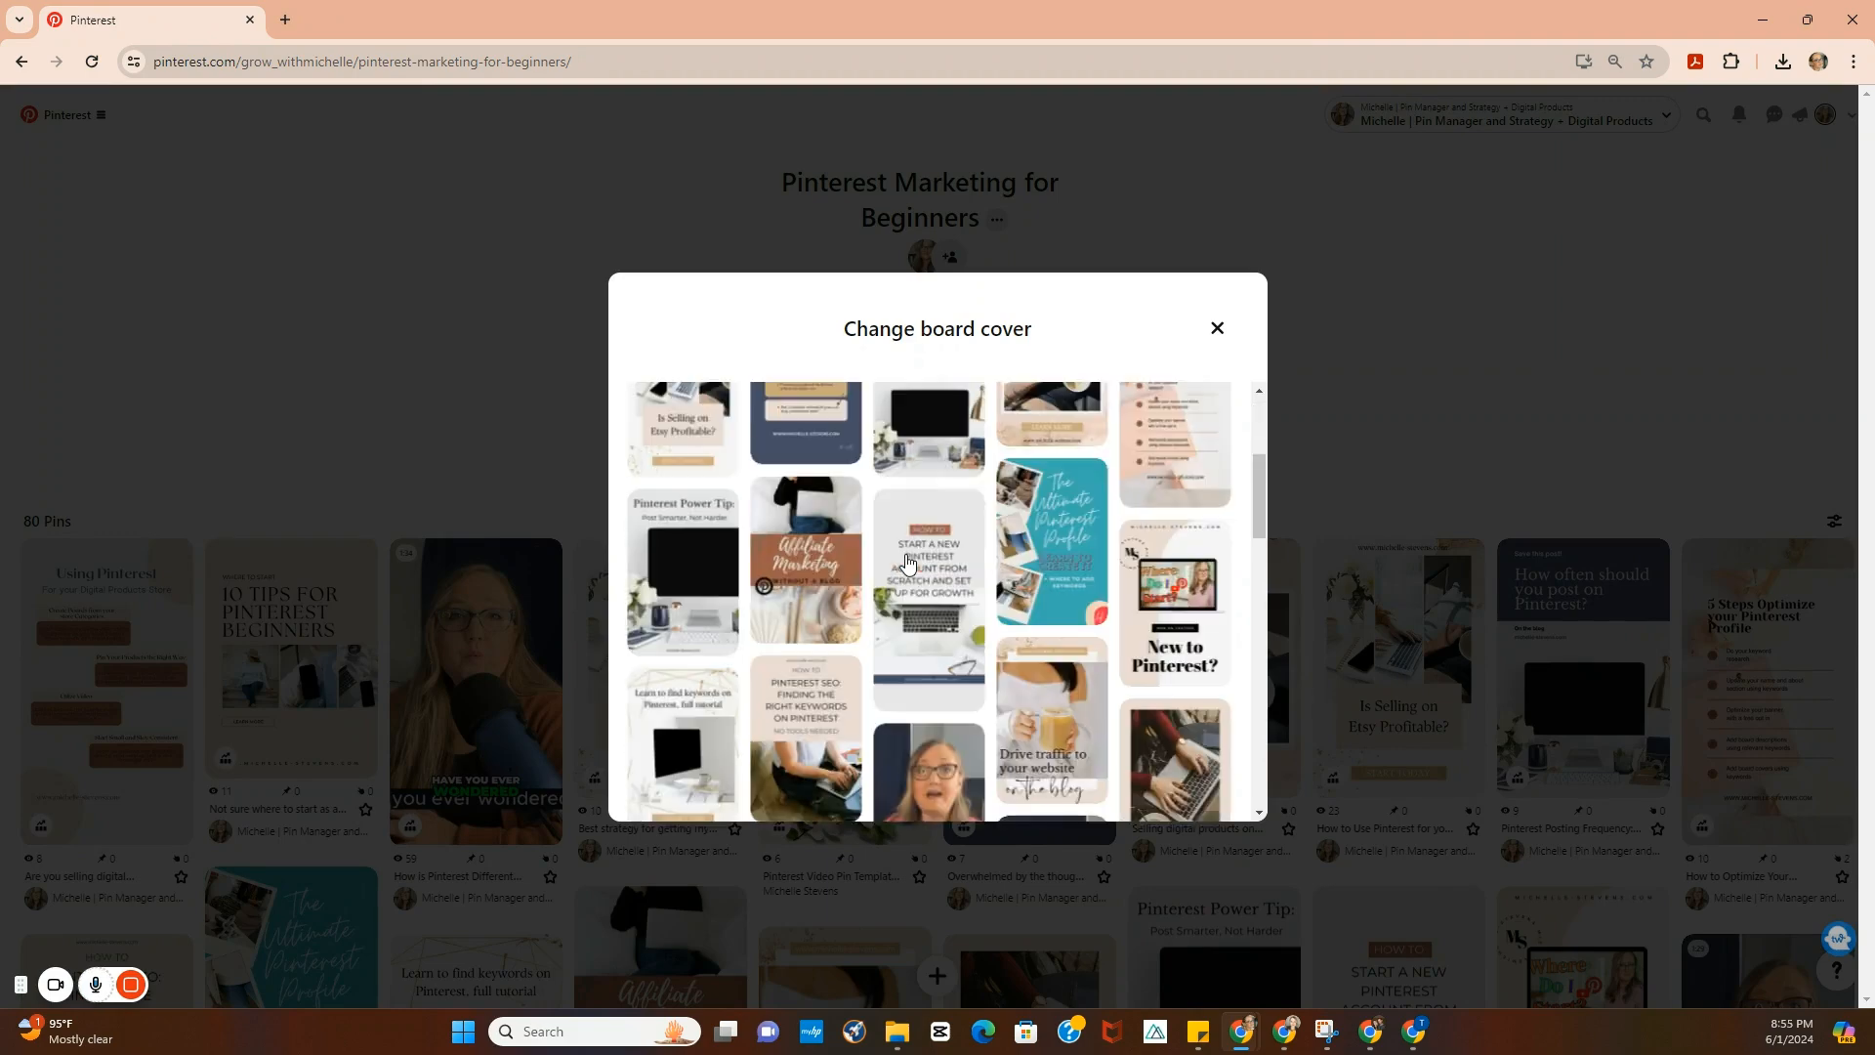
scroll(907, 559, "down", 10)
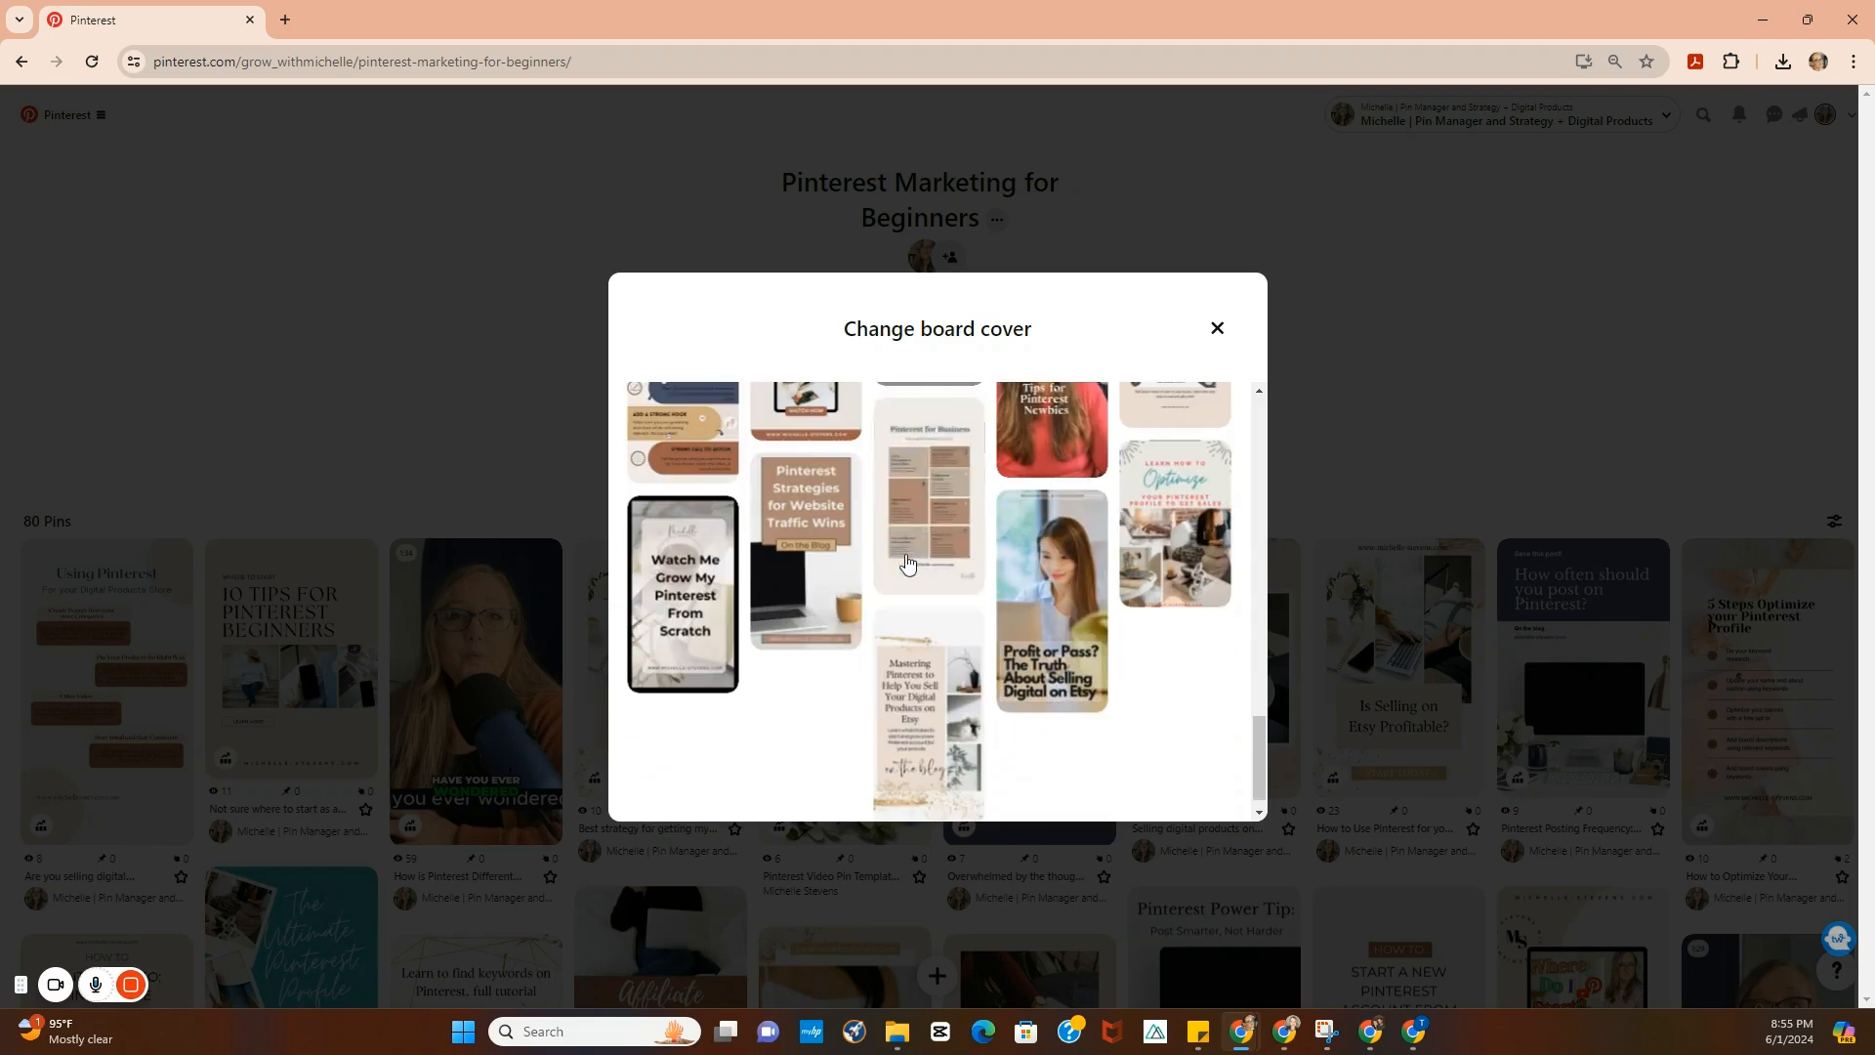
scroll(907, 560, "up", 6)
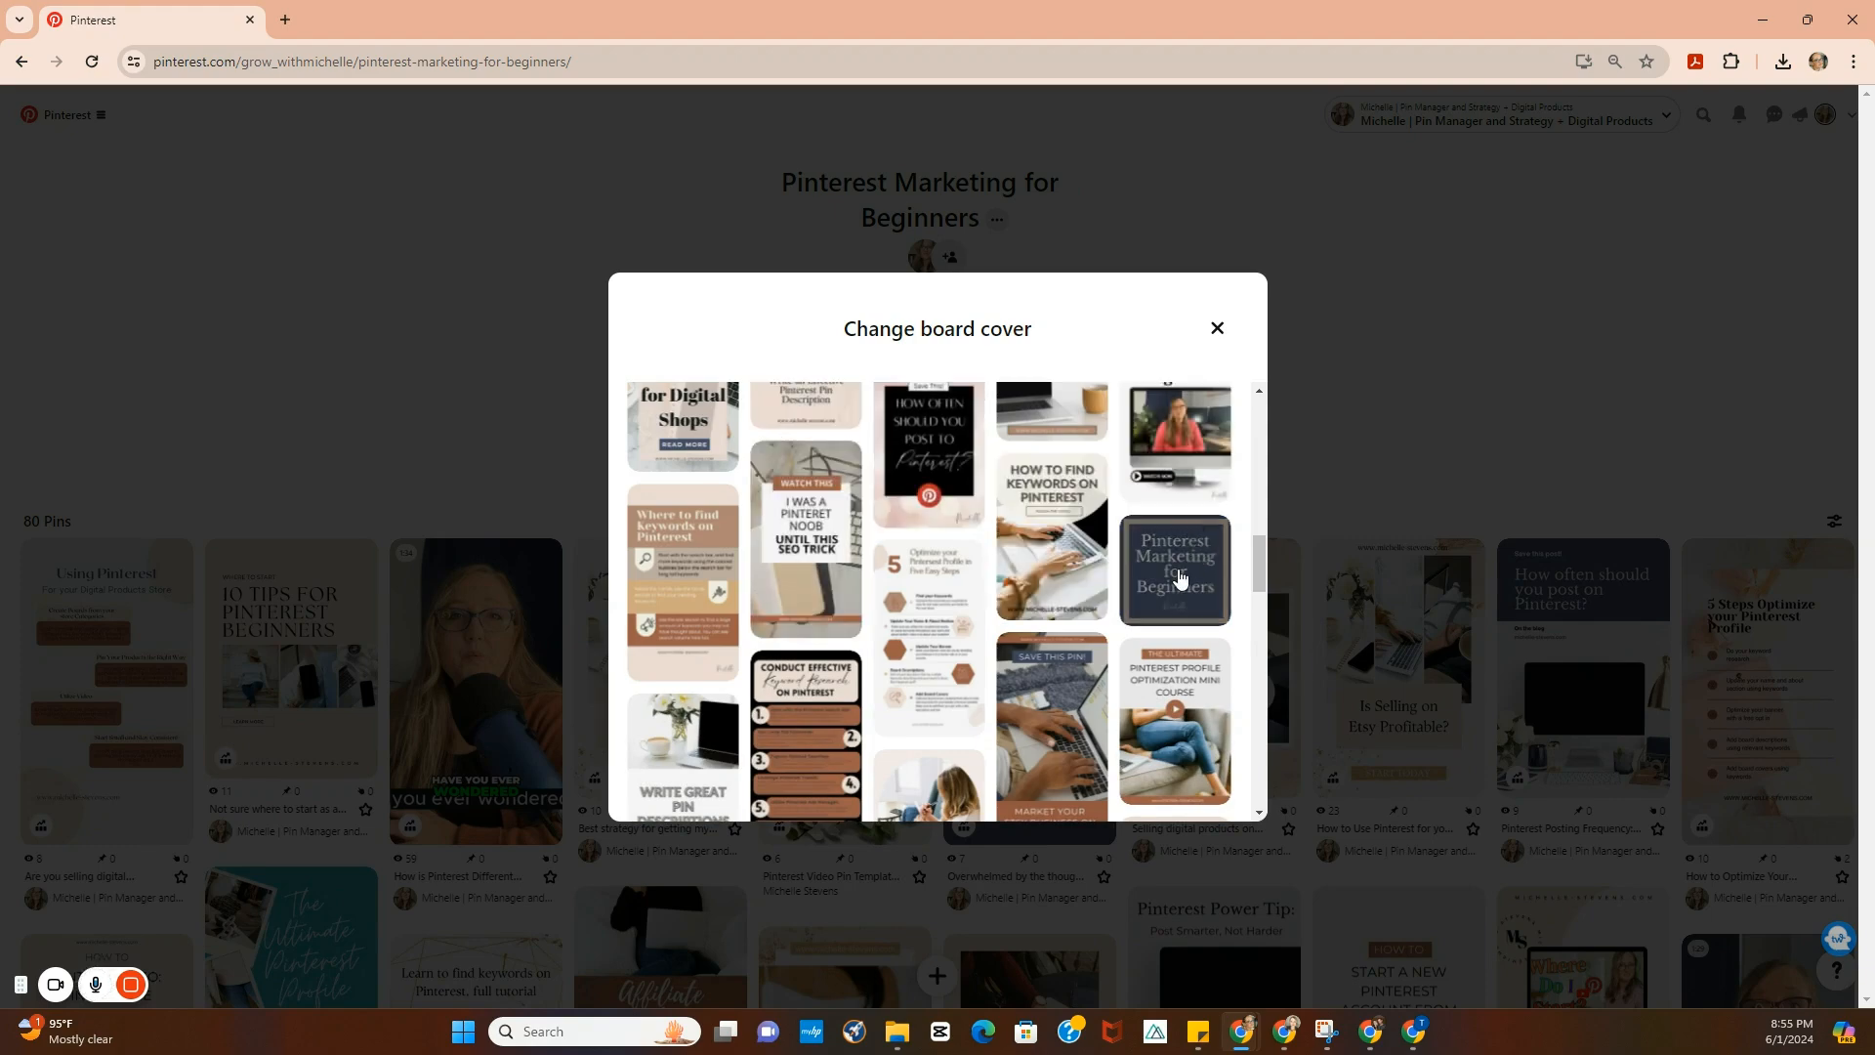
scroll(967, 609, "up", 5)
scroll(967, 609, "up", 4)
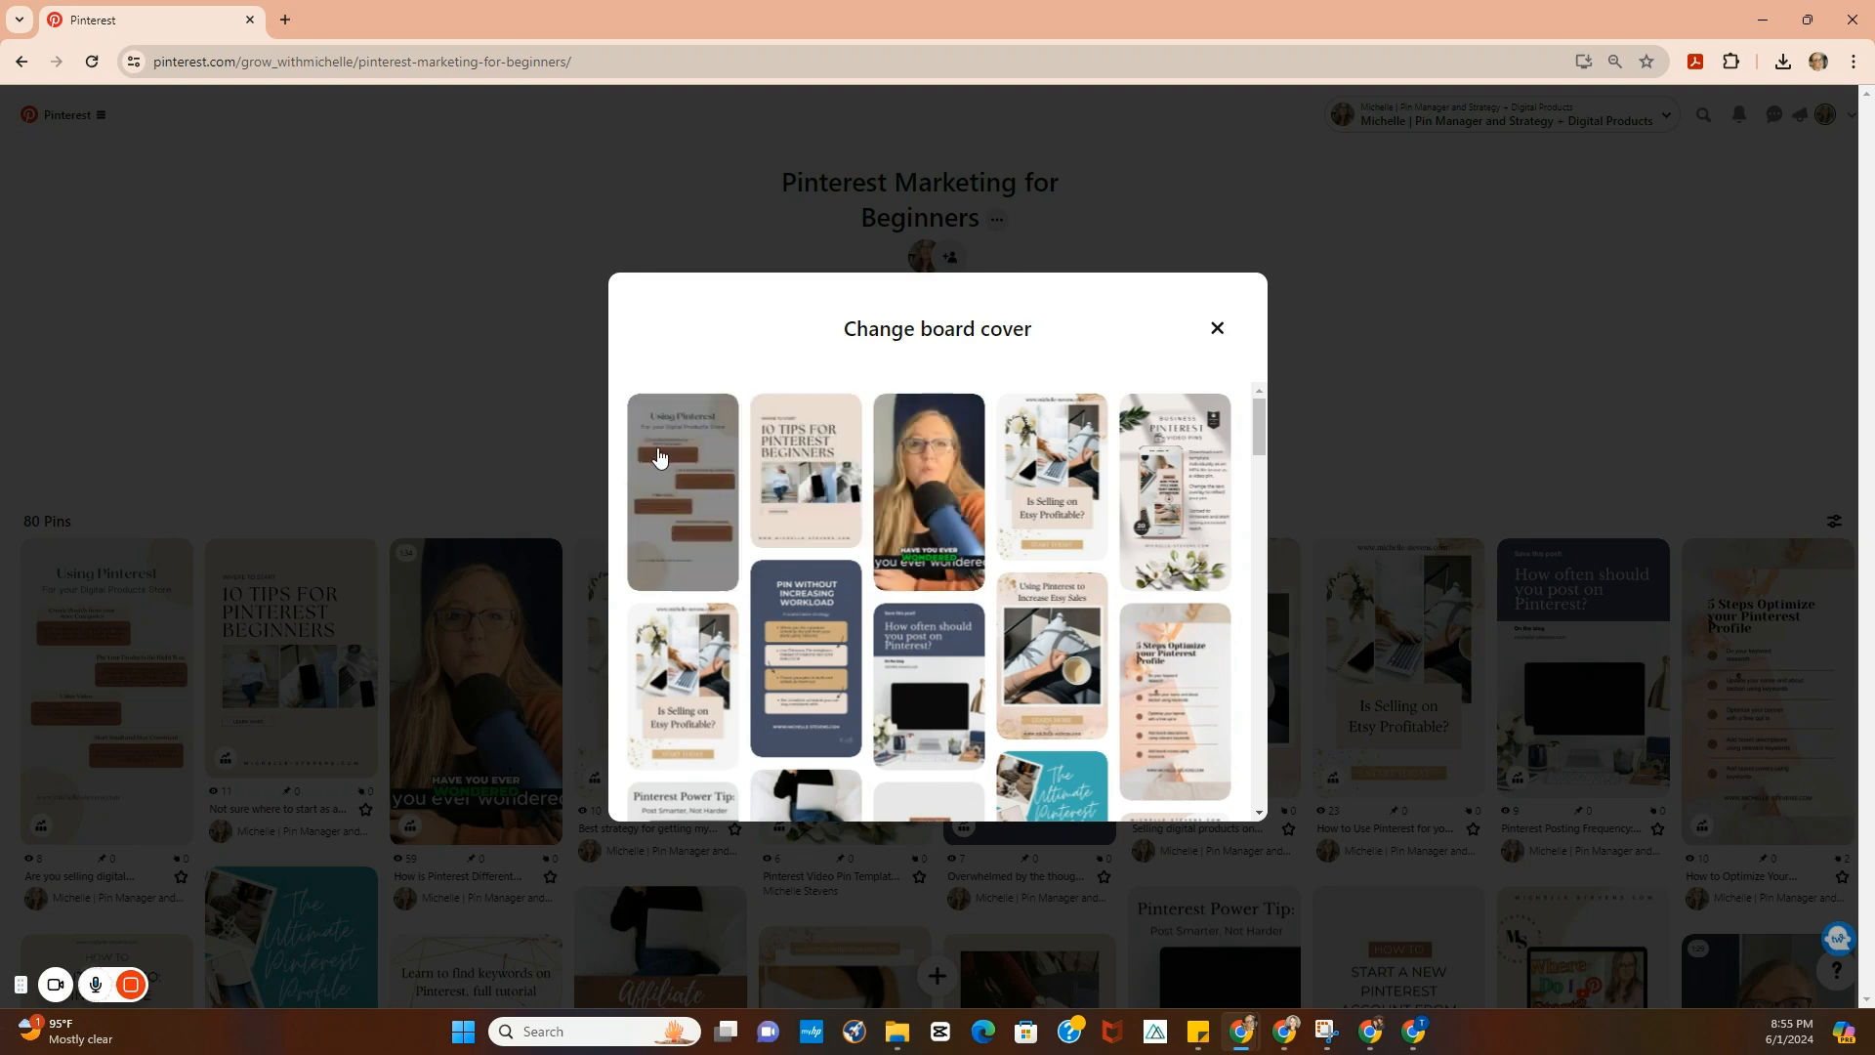
scroll(1074, 498, "down", 5)
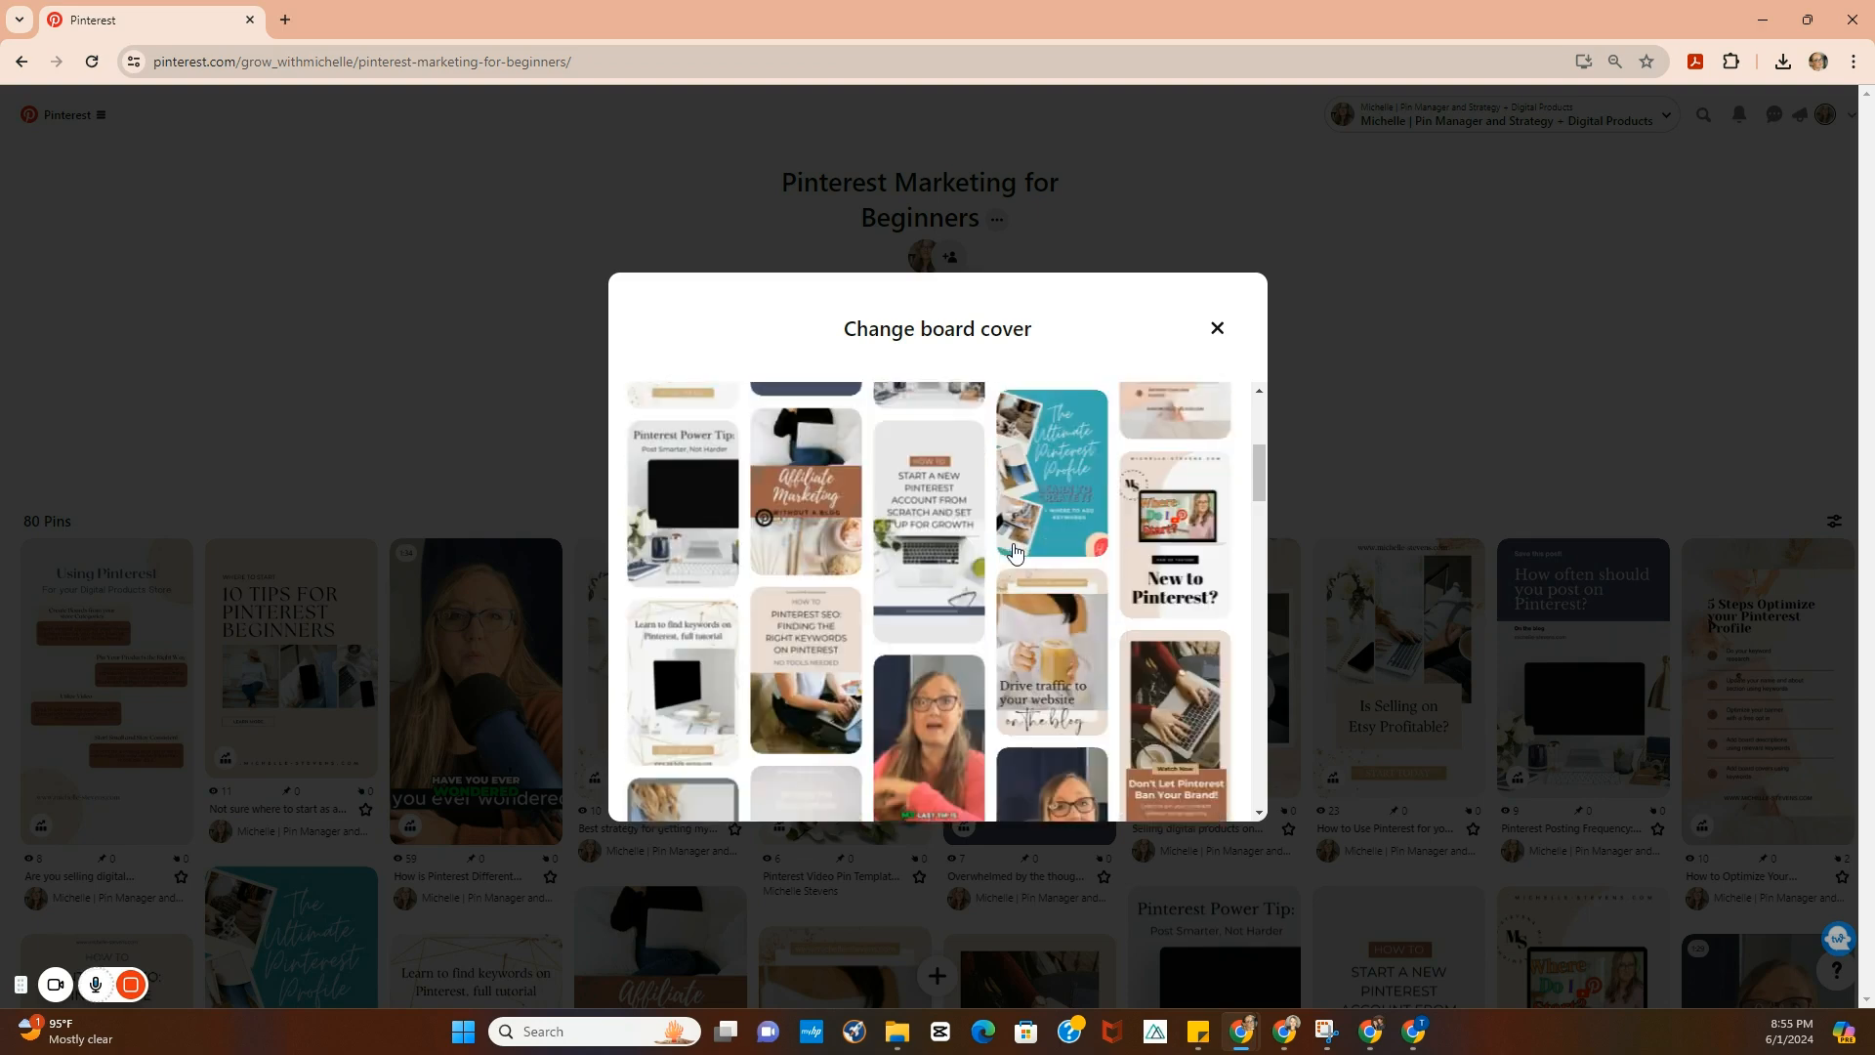
left_click(1174, 481)
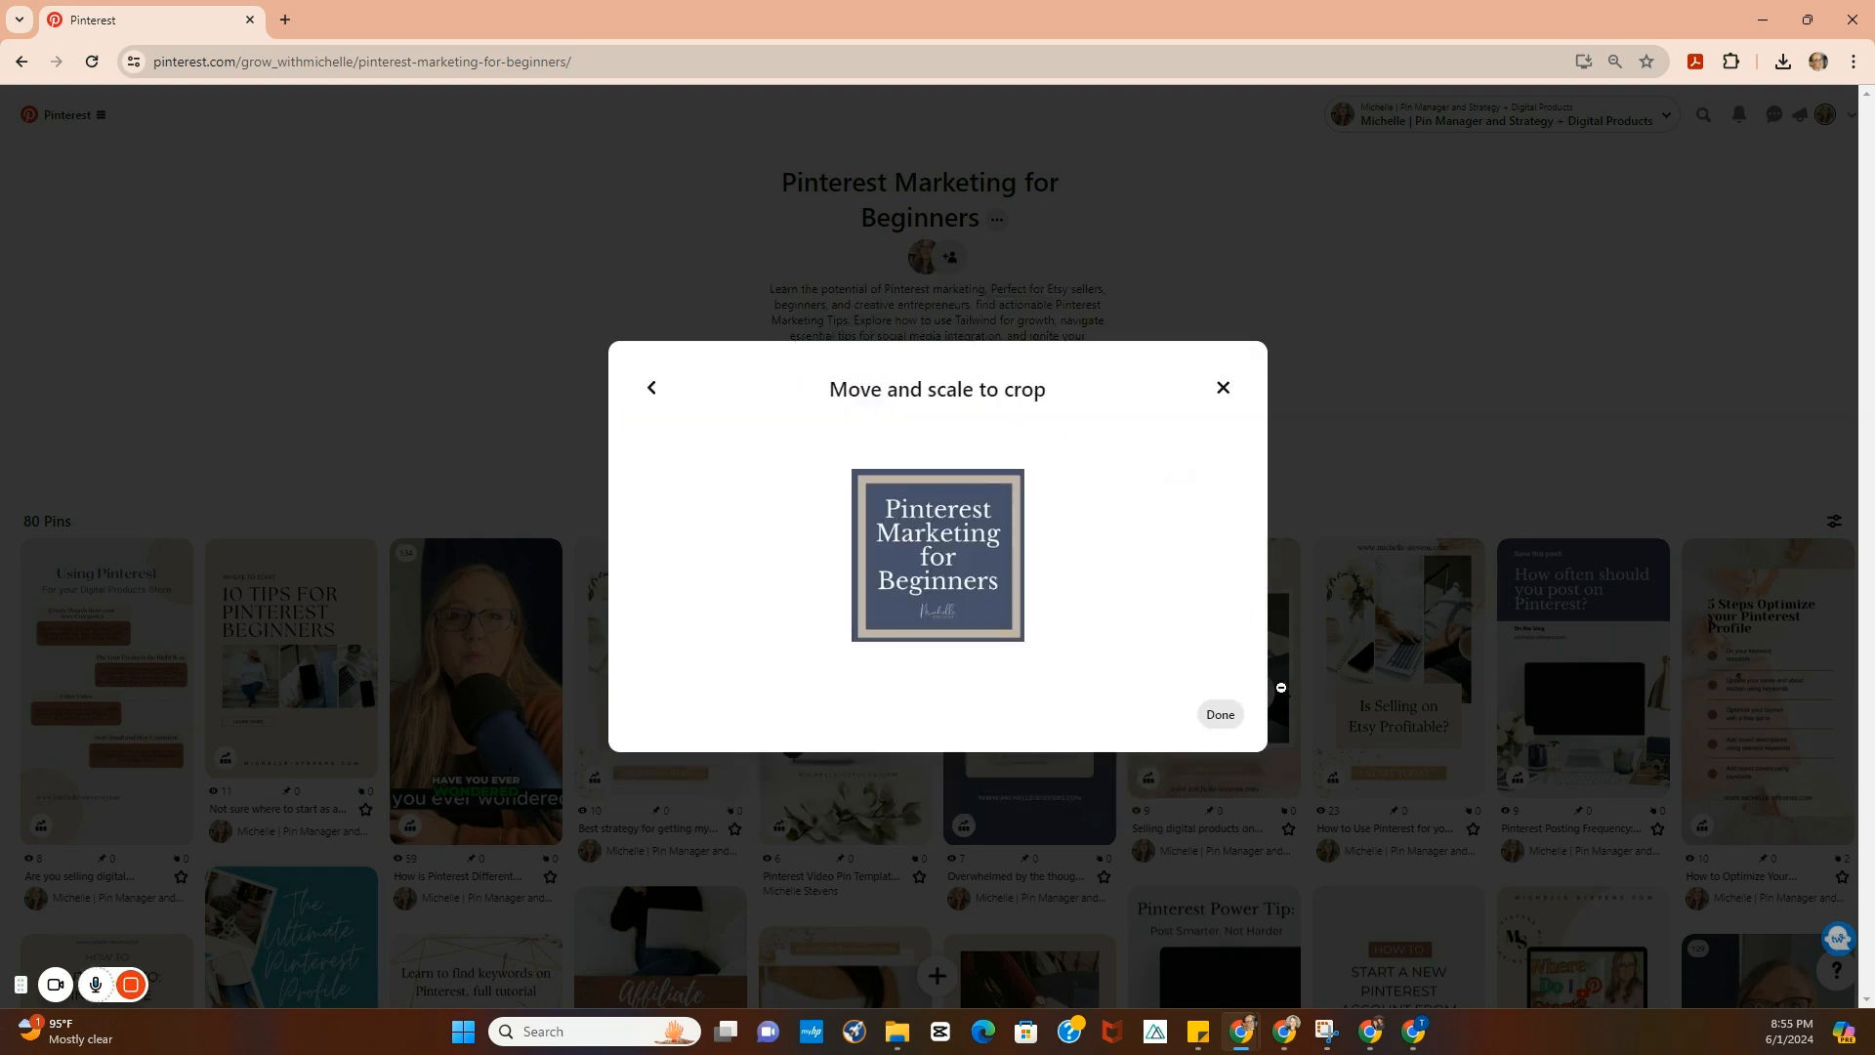
left_click(1088, 910)
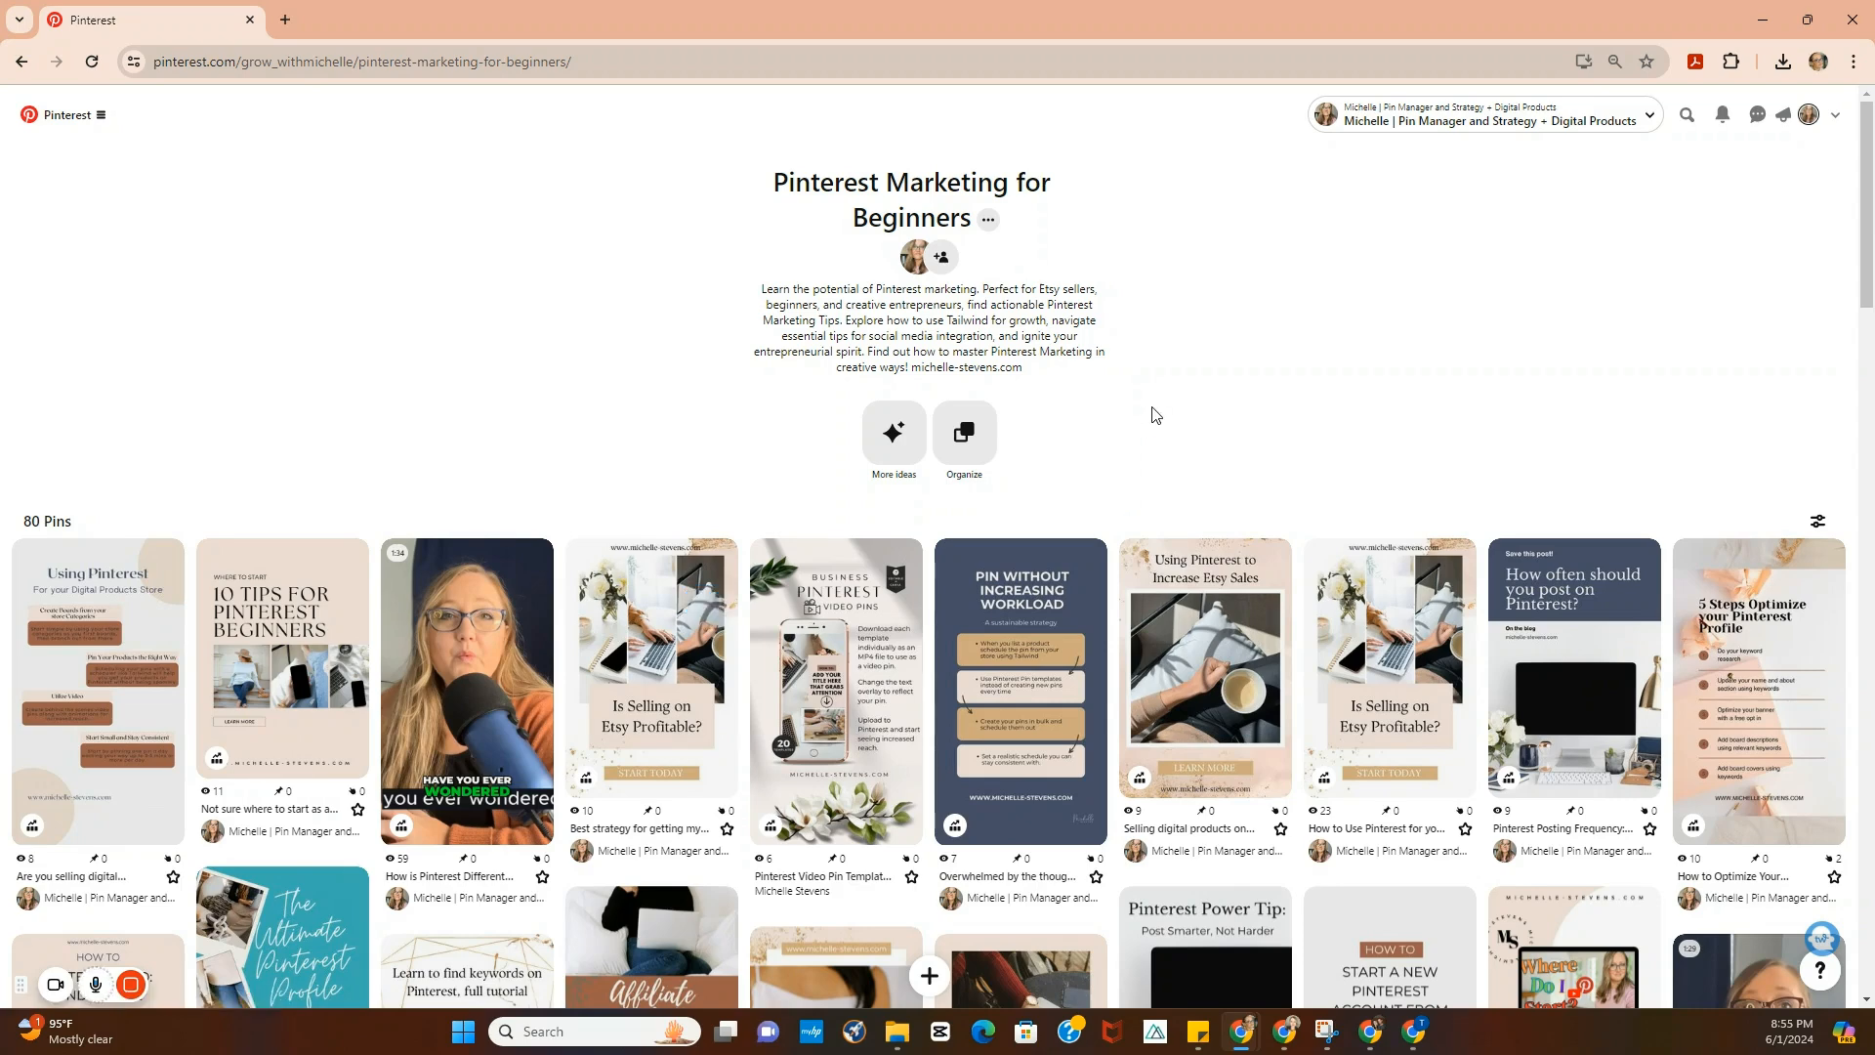
scroll(1155, 412, "down", 1)
scroll(1156, 414, "up", 1)
- Open the profile's Saved tab to view the boards with their custom covers
left_click(1824, 109)
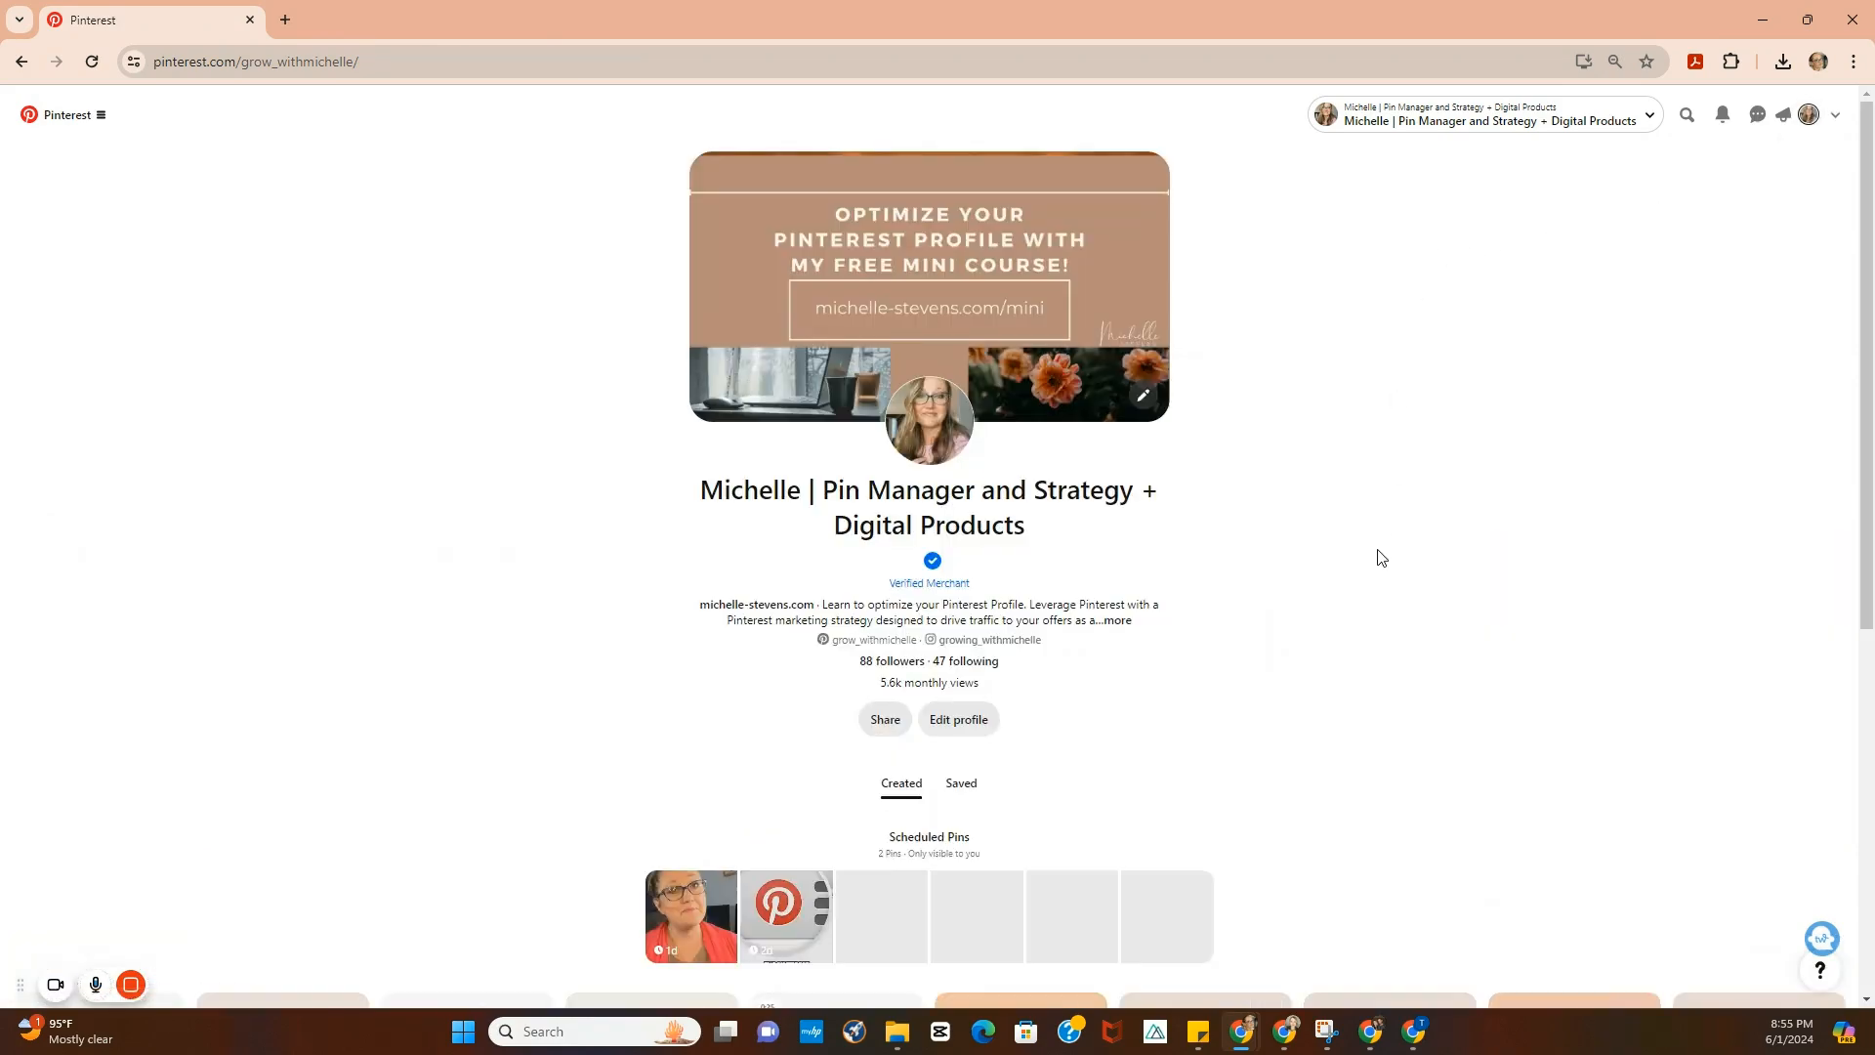
scroll(1380, 557, "down", 5)
left_click(962, 304)
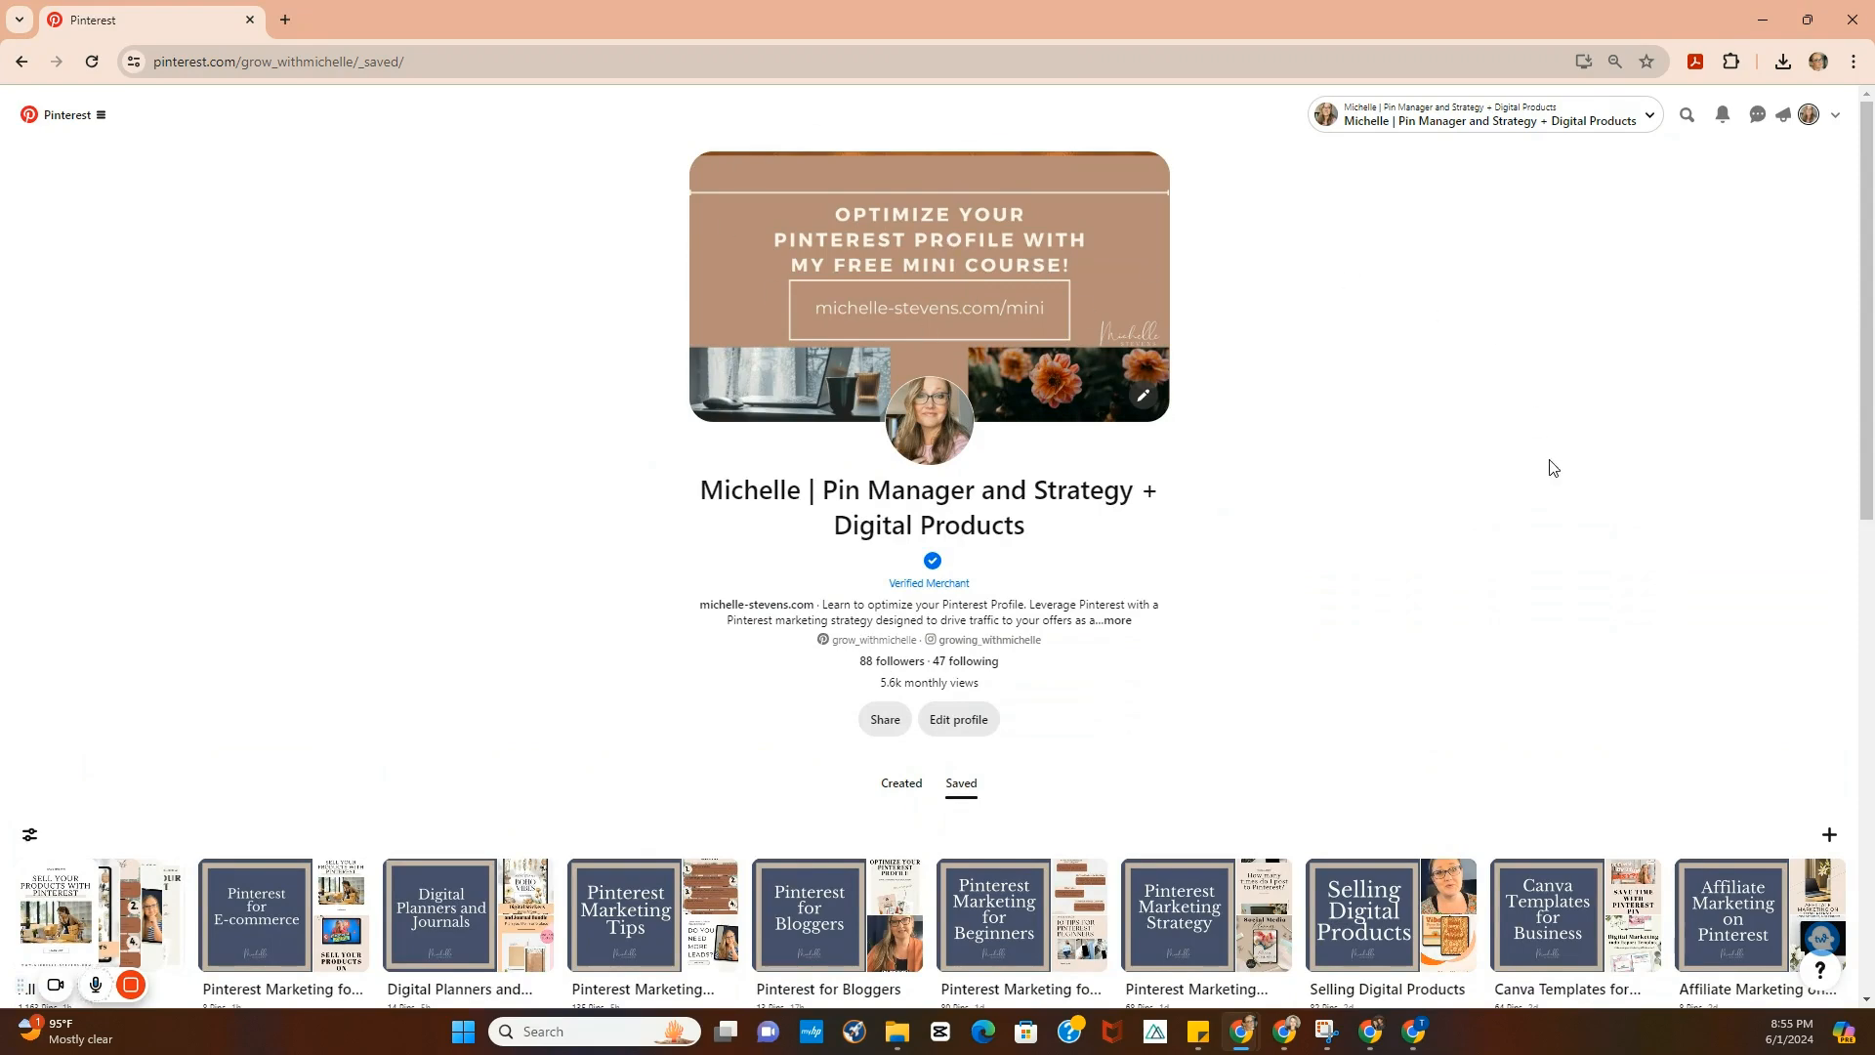
scroll(1553, 425, "down", 5)
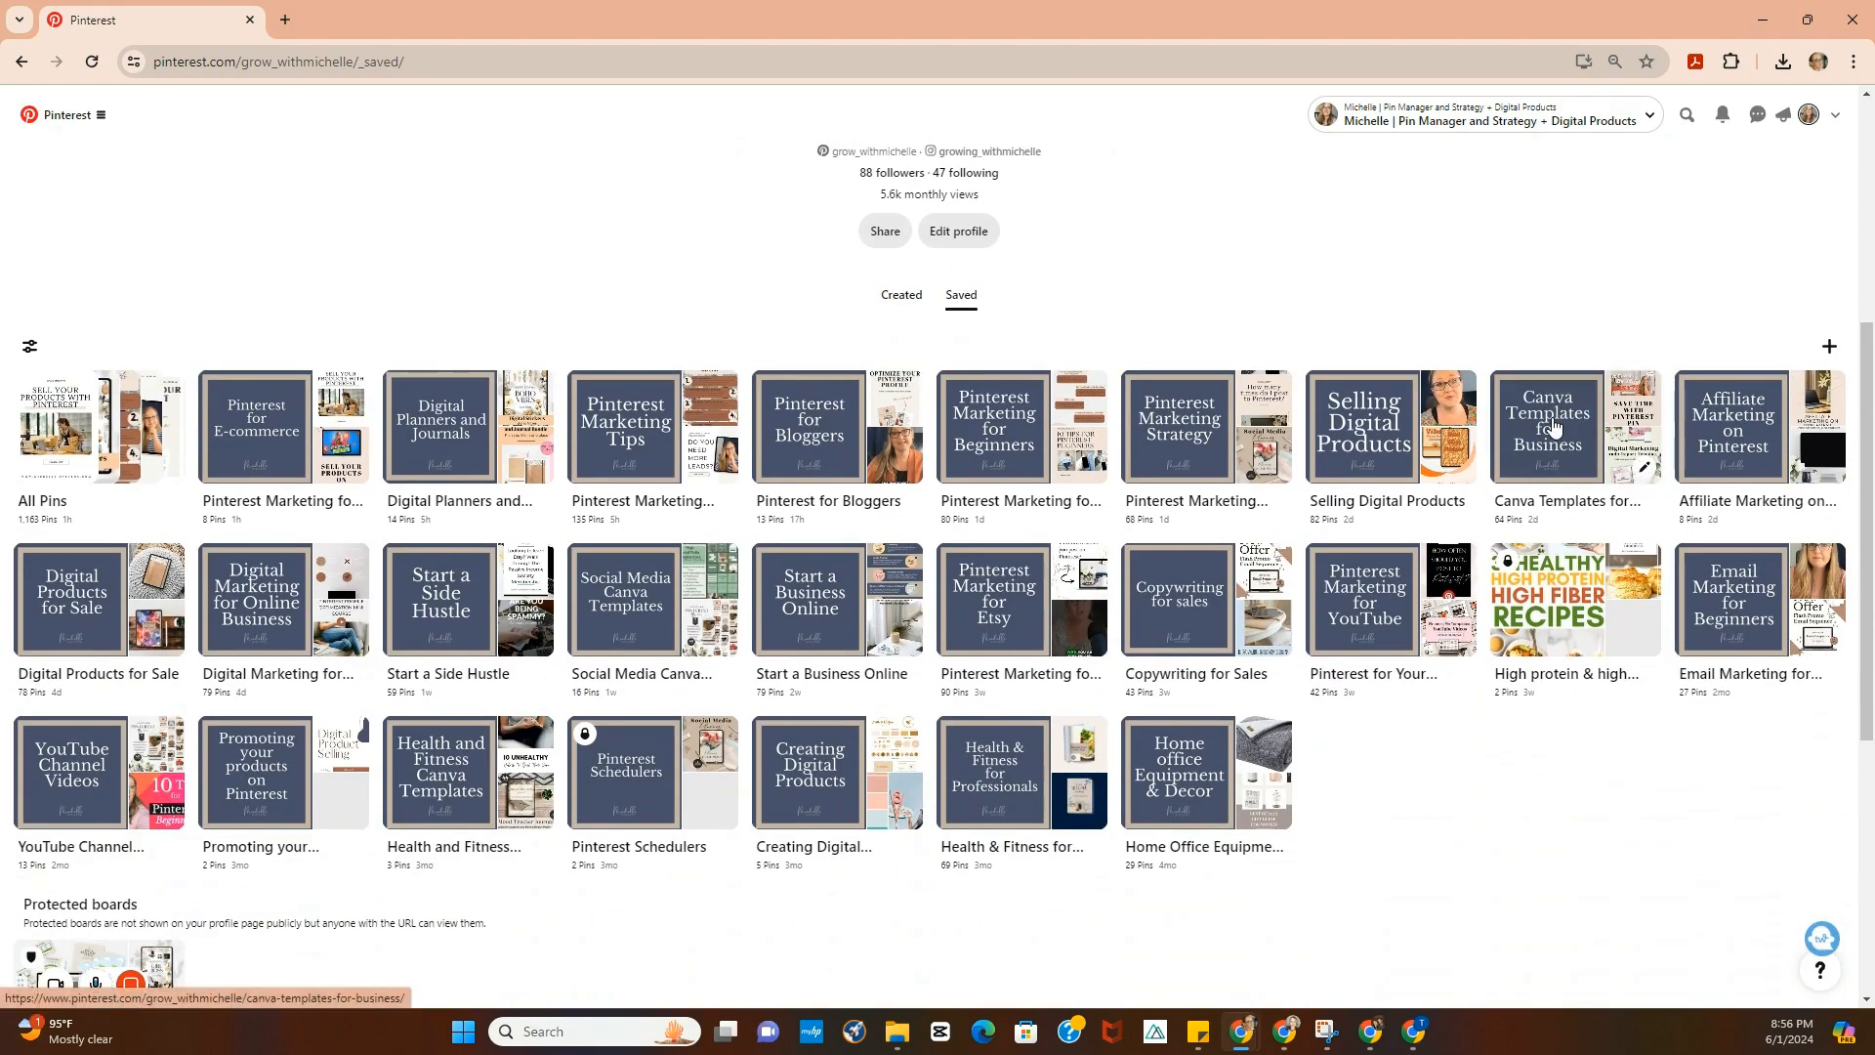